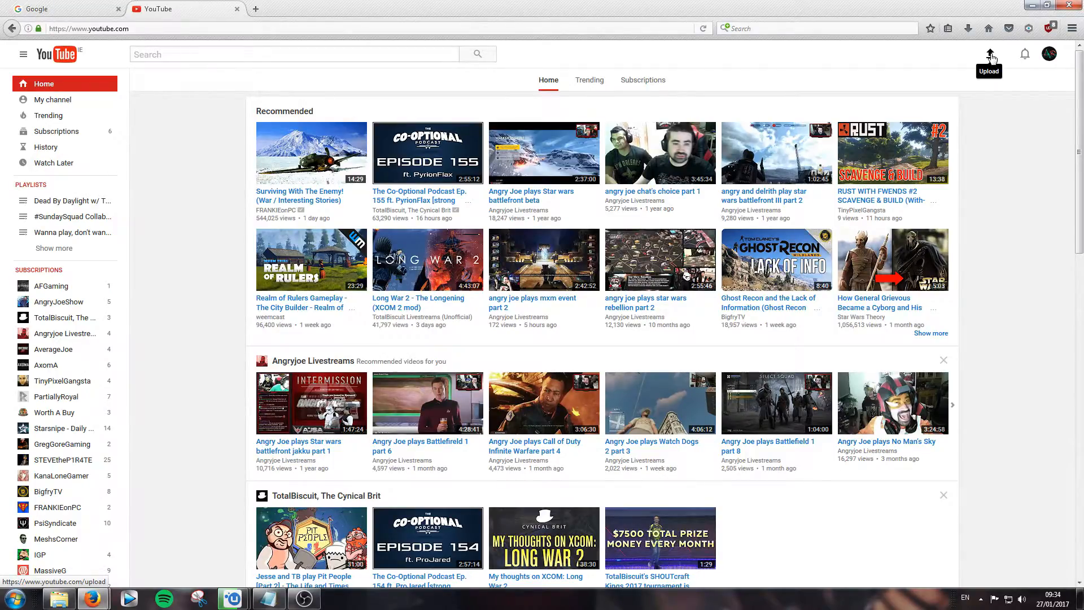
- Open the video upload page, check how unlisted videos are marked on the channel, and set the new upload's privacy to Scheduled
left_click(991, 57)
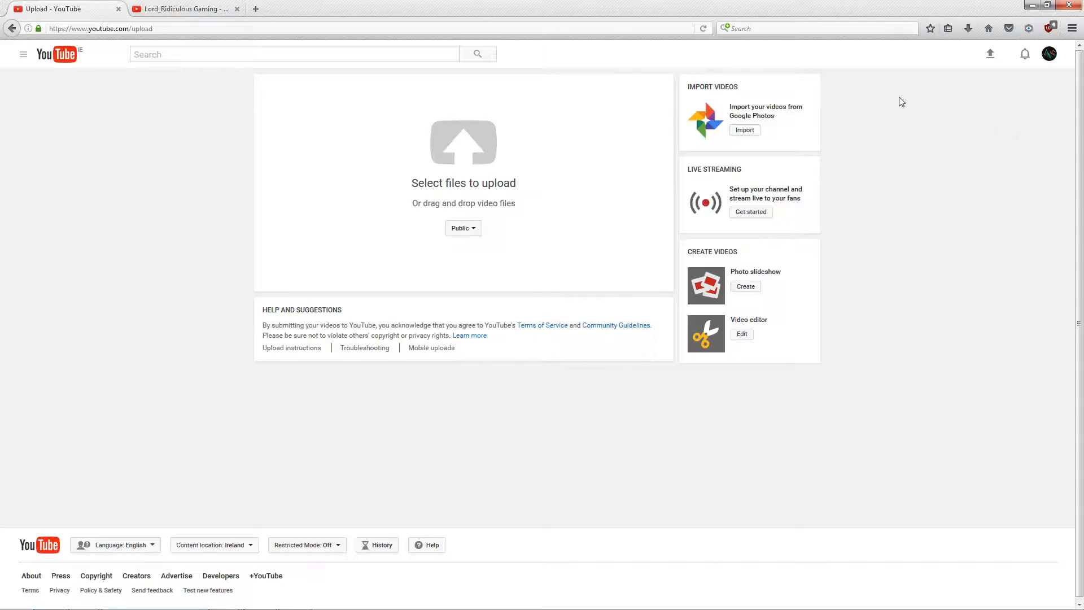
left_click(474, 238)
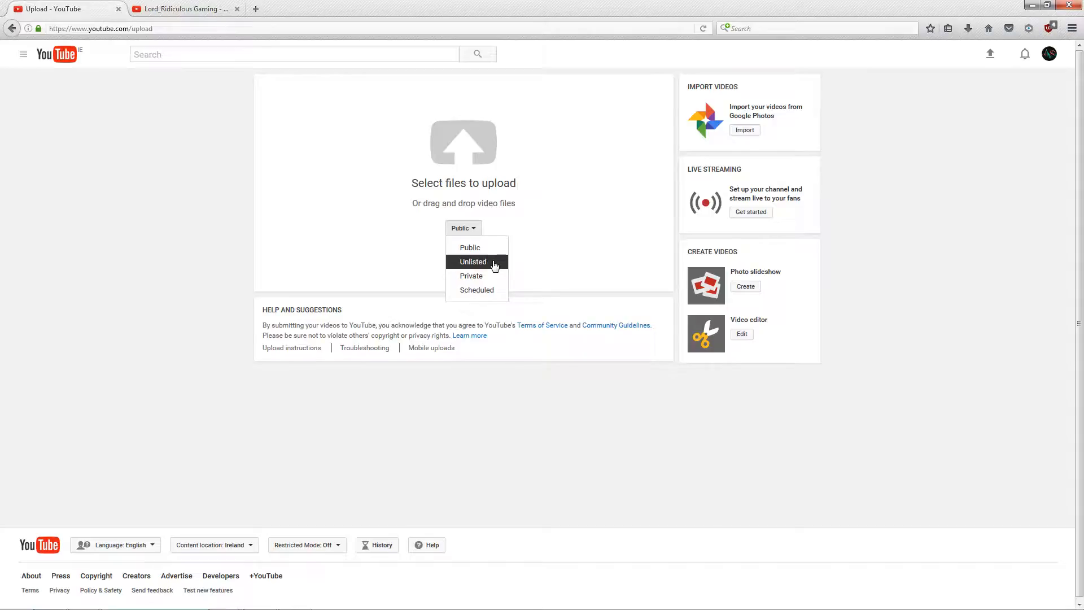
left_click(180, 8)
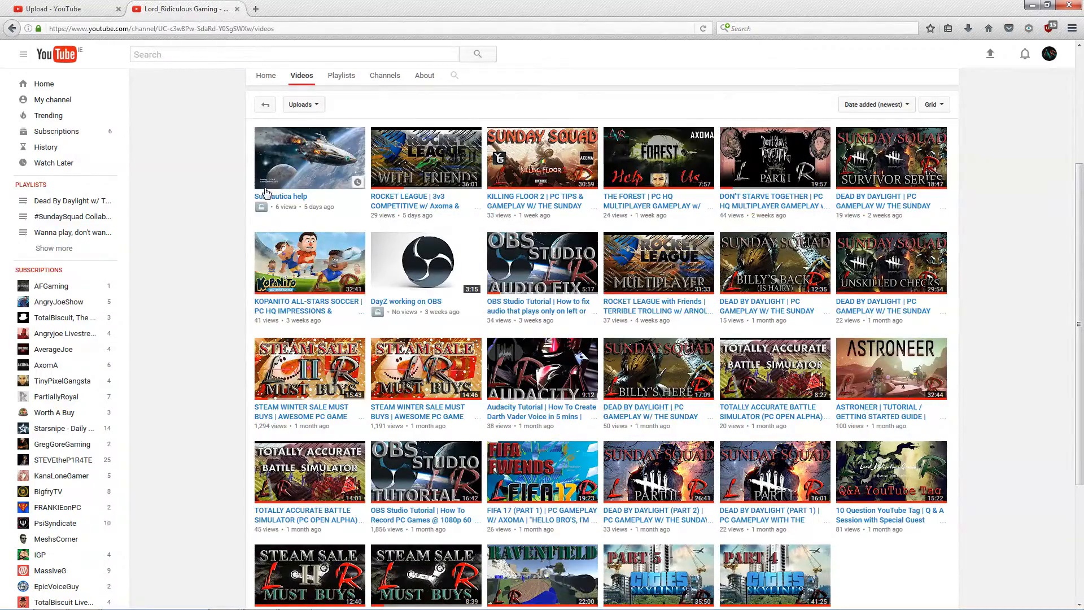
mouse_move(264, 211)
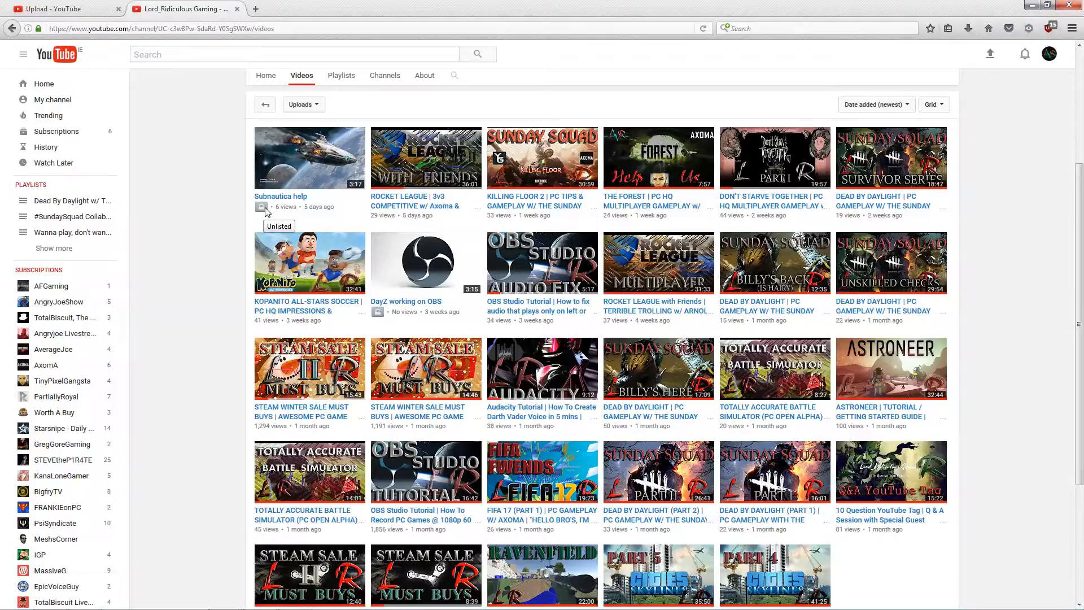
left_click(53, 9)
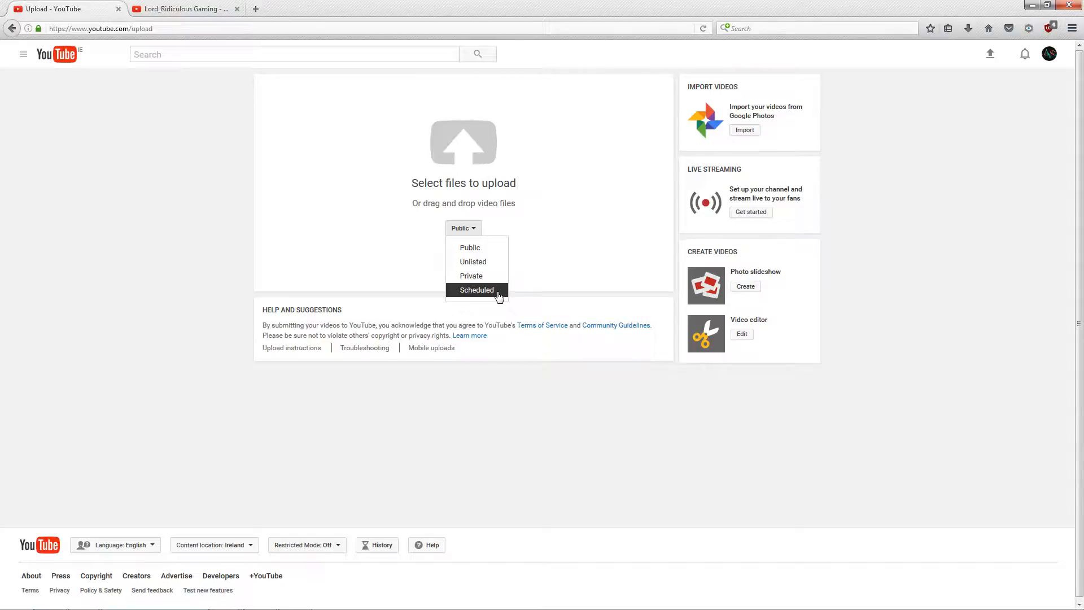
left_click(498, 293)
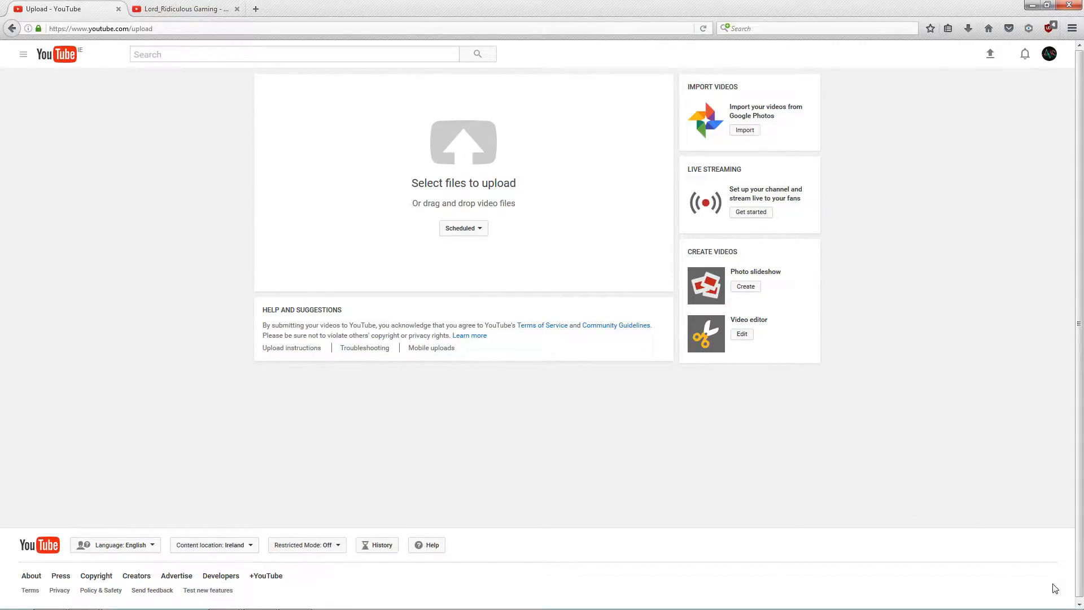
- Choose the Subnautica help video from the Desktop folder and start uploading it
left_click(1080, 599)
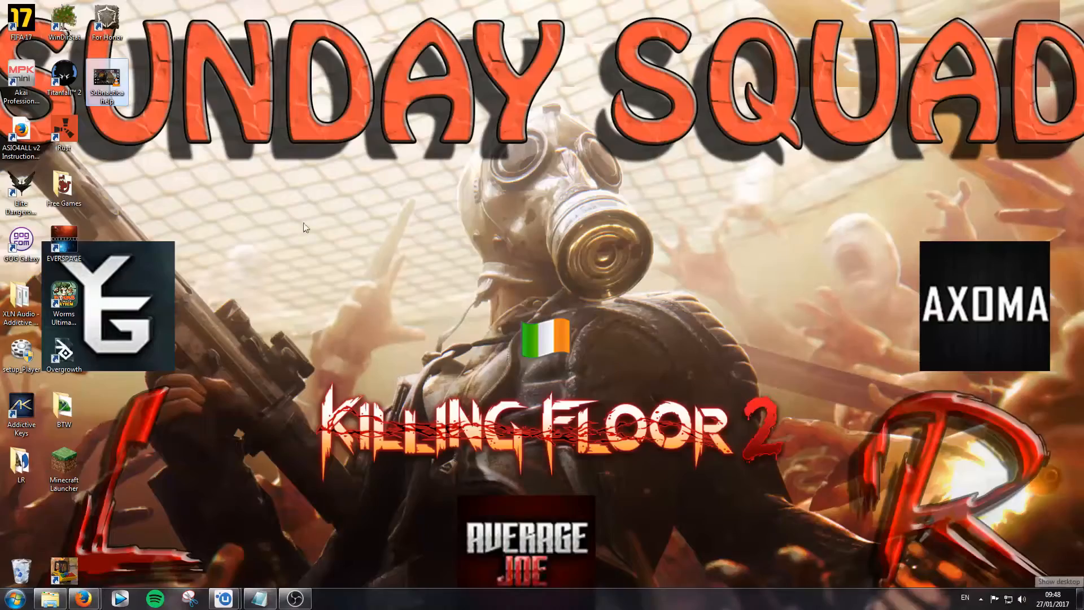
left_click_drag(109, 79, 403, 202)
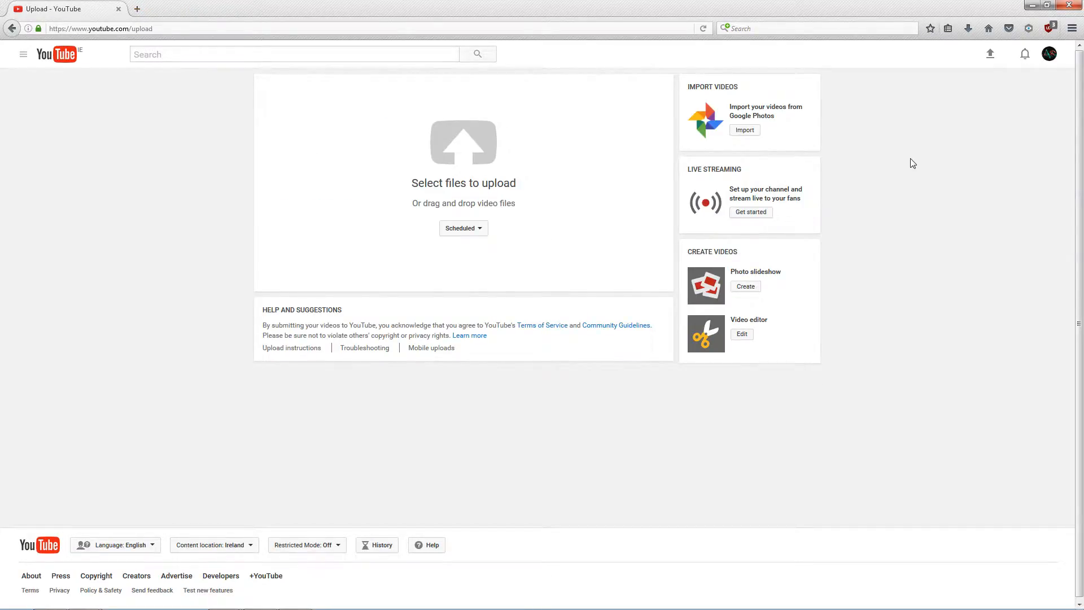
left_click(458, 148)
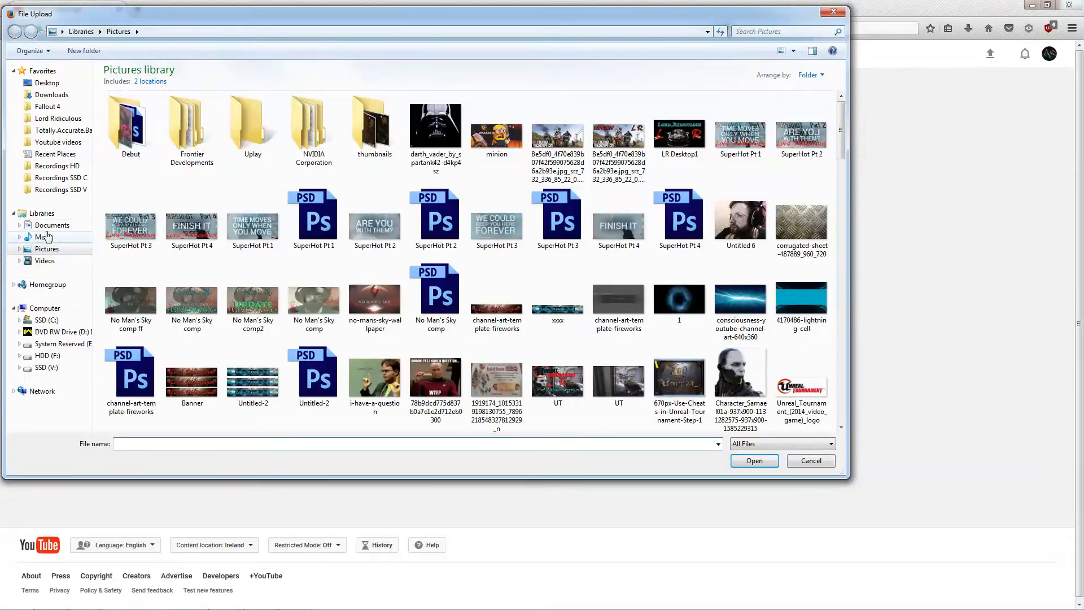
left_click(47, 82)
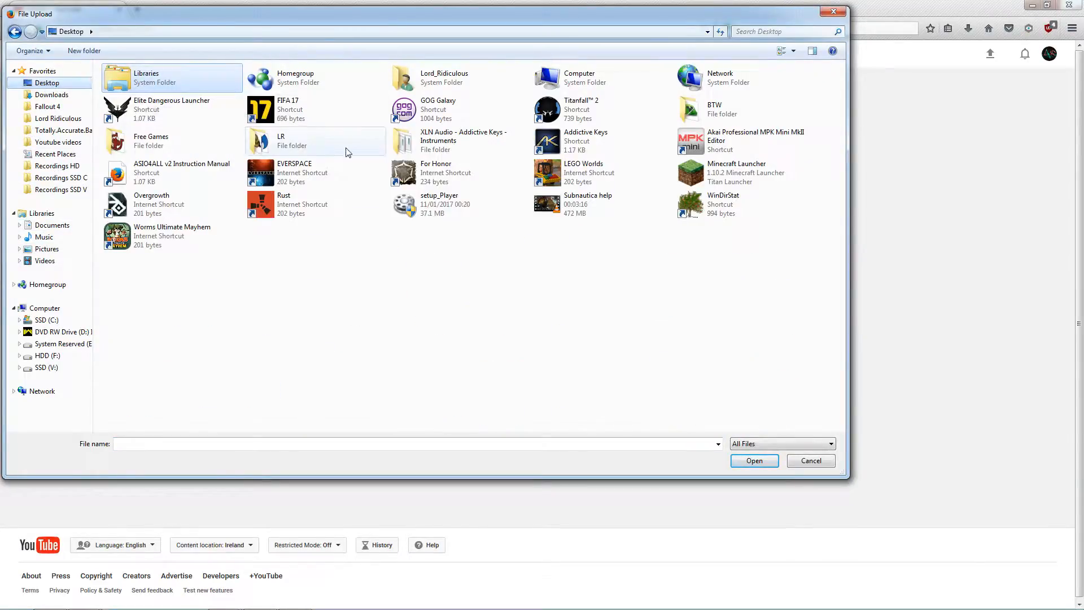
left_click(576, 204)
left_click(755, 461)
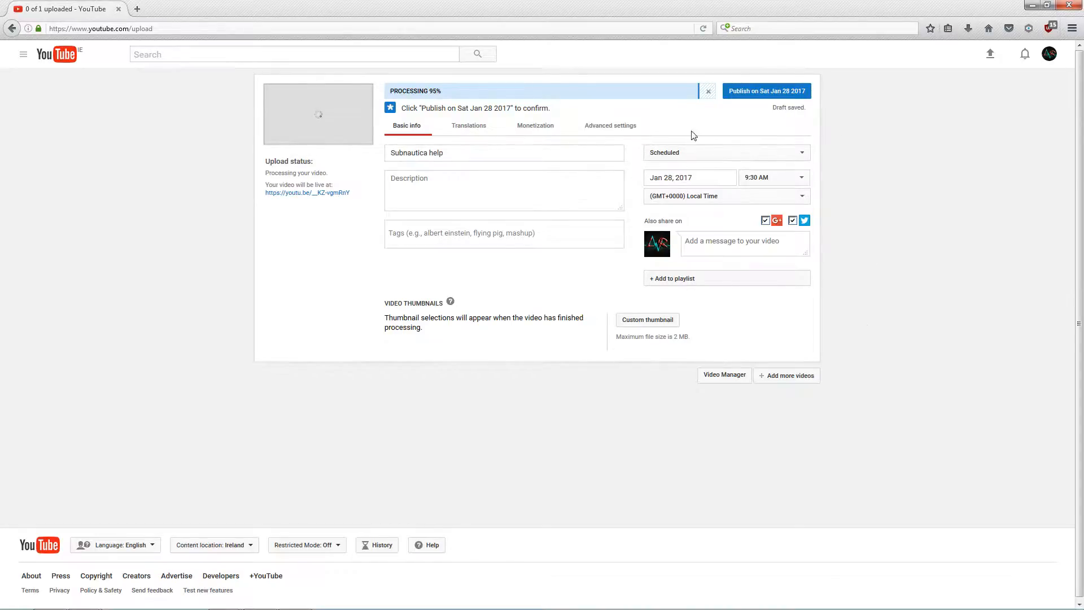
- Try the Public privacy setting on the uploaded video and return it to Scheduled
left_click(701, 157)
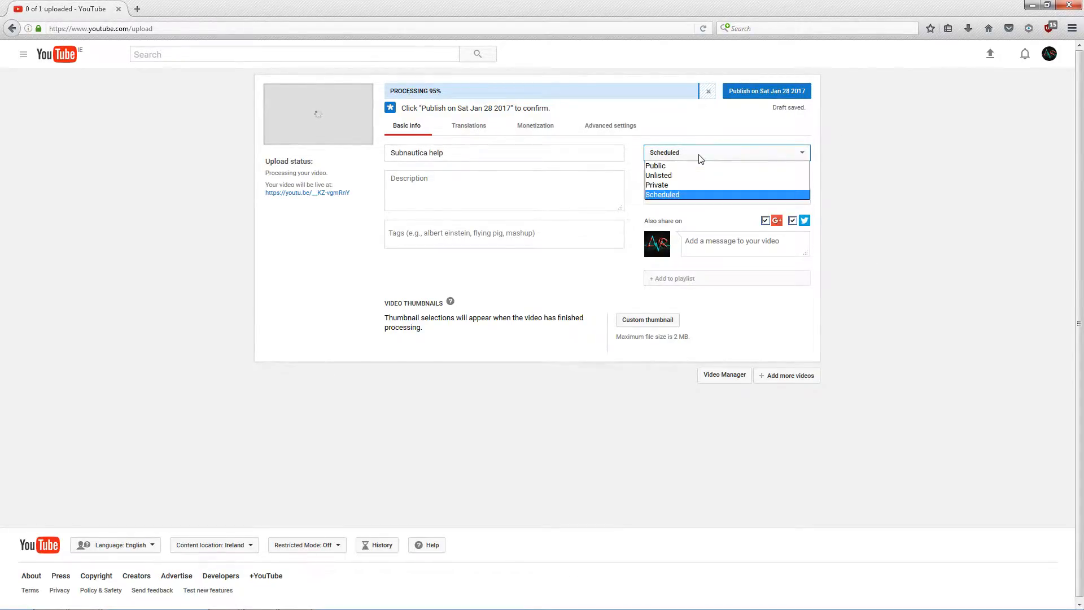
left_click(679, 166)
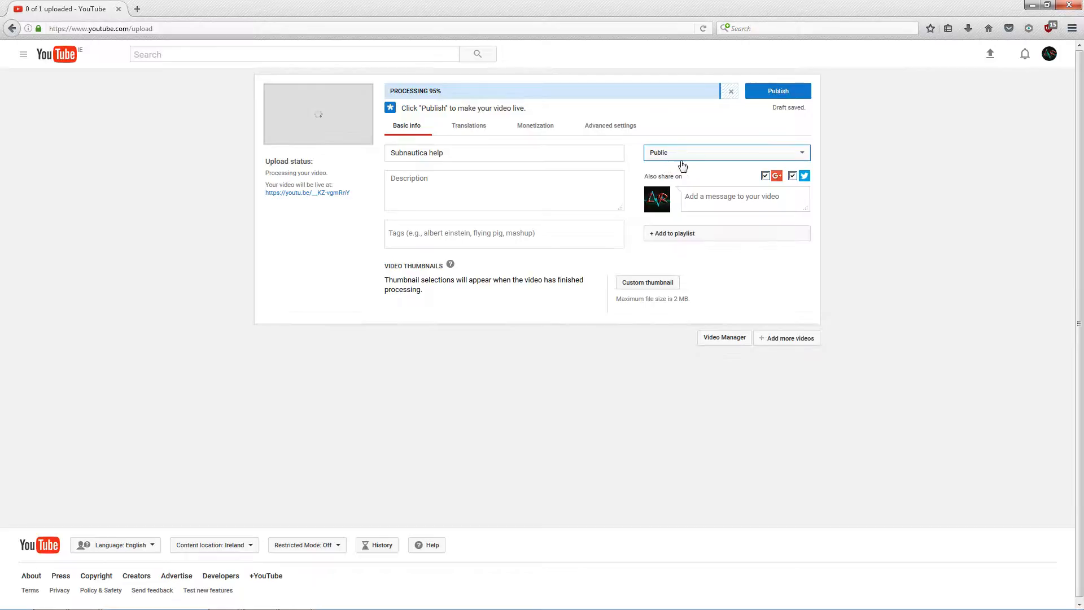
left_click(764, 153)
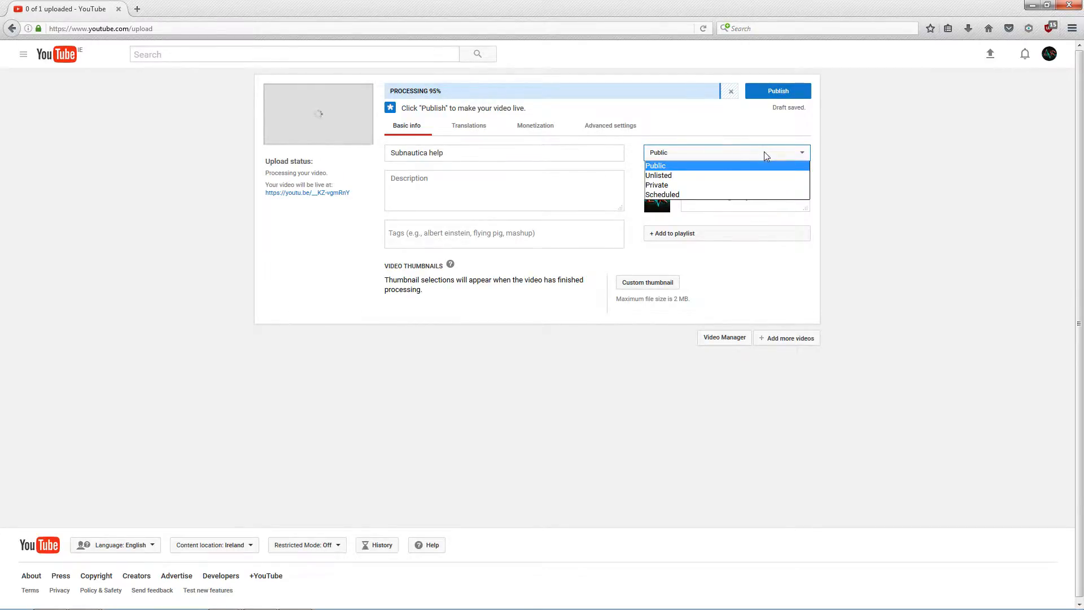
left_click(663, 195)
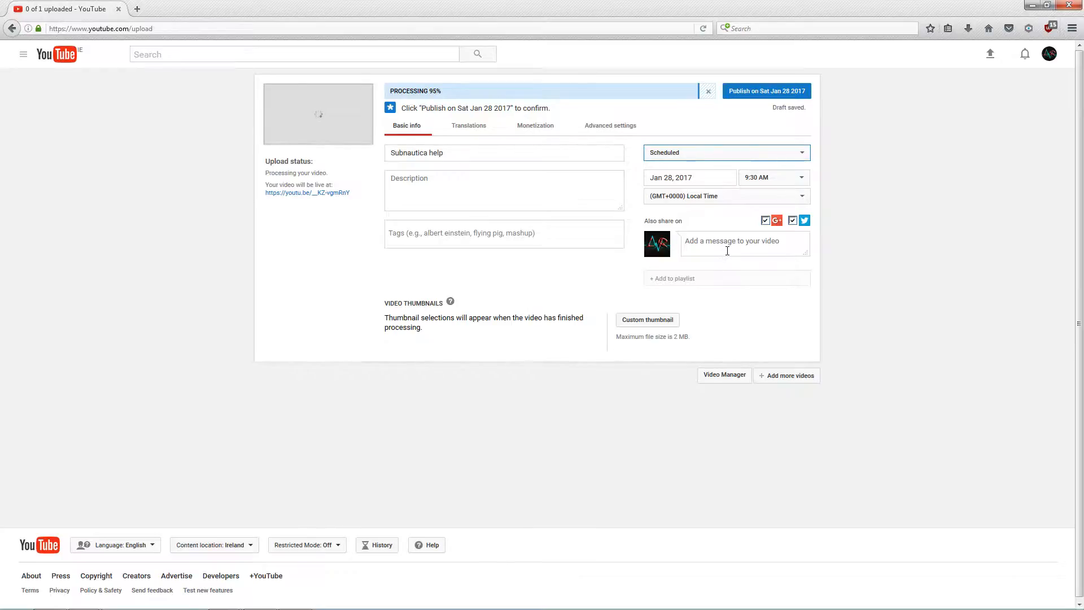
- Schedule the video to publish on January 27, 2017 at 2:30 PM local time, after checking the available time zones
left_click(706, 179)
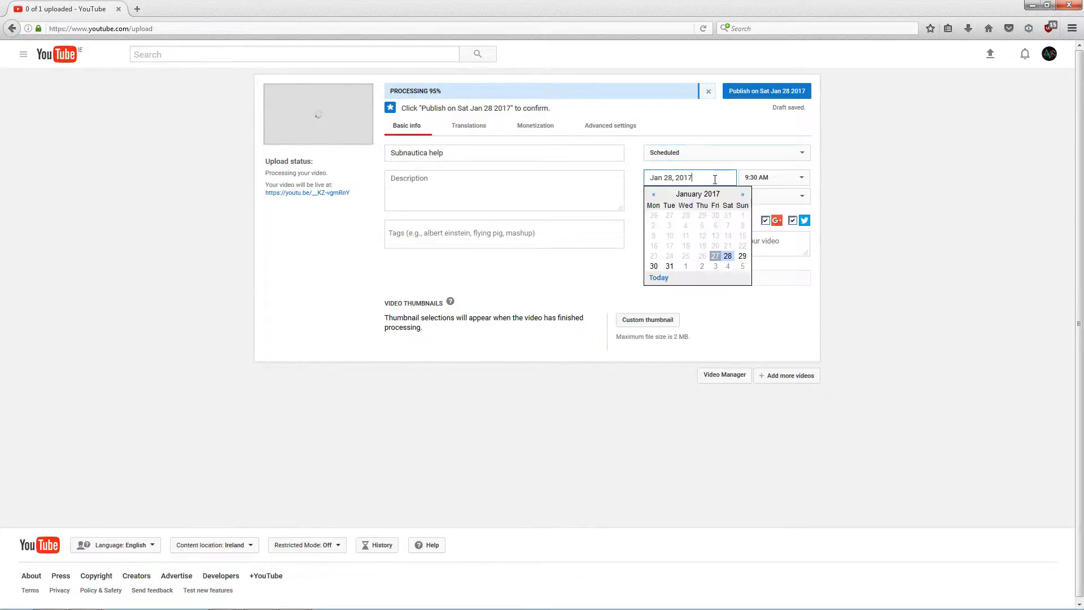
left_click(716, 256)
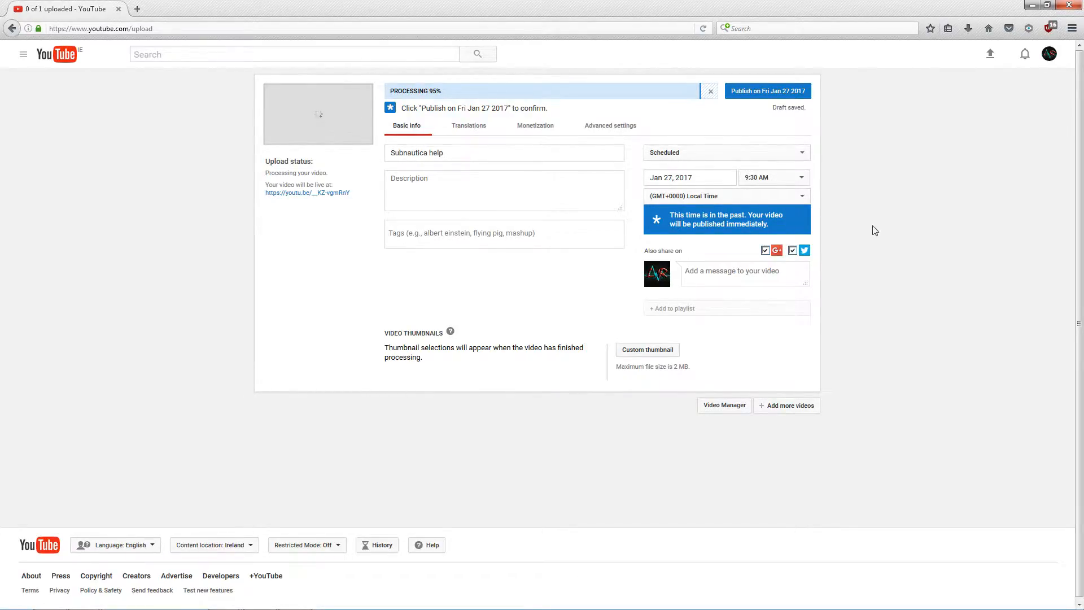
left_click(791, 179)
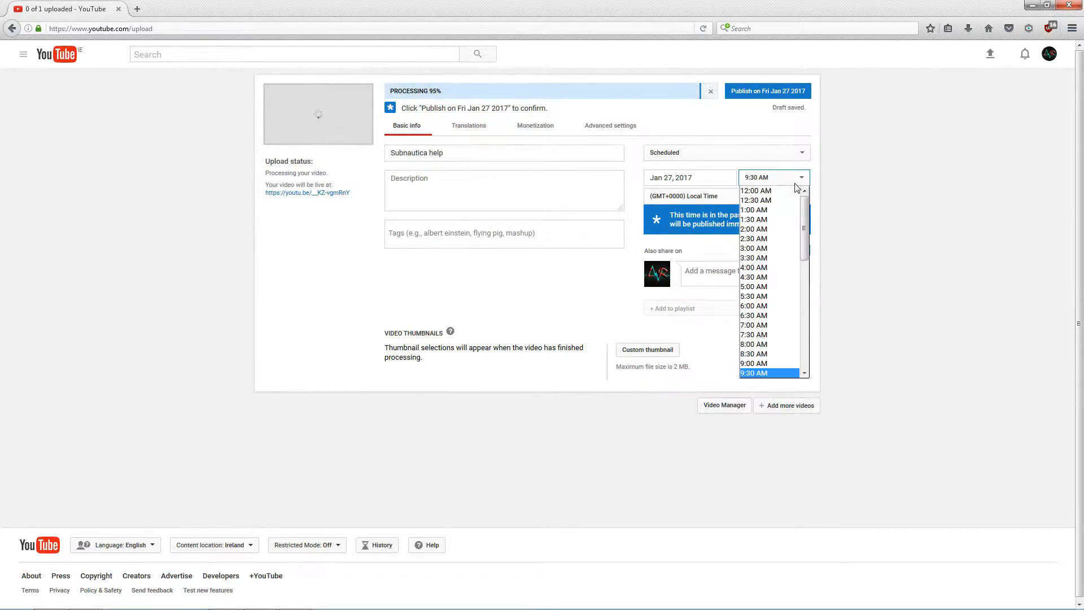
left_click(707, 197)
left_click(707, 198)
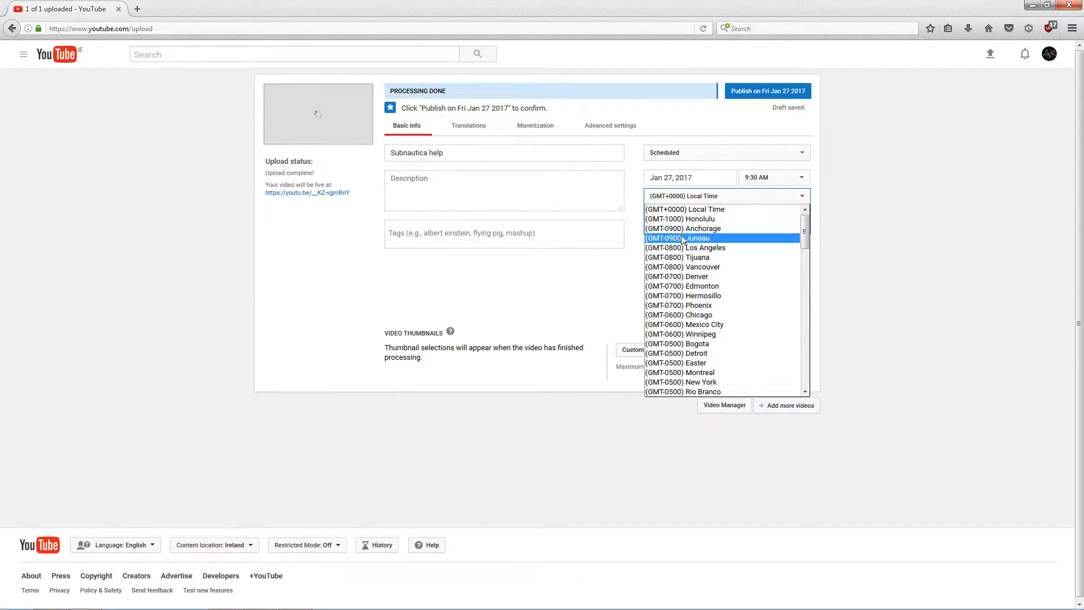
scroll(679, 273, "down", 10)
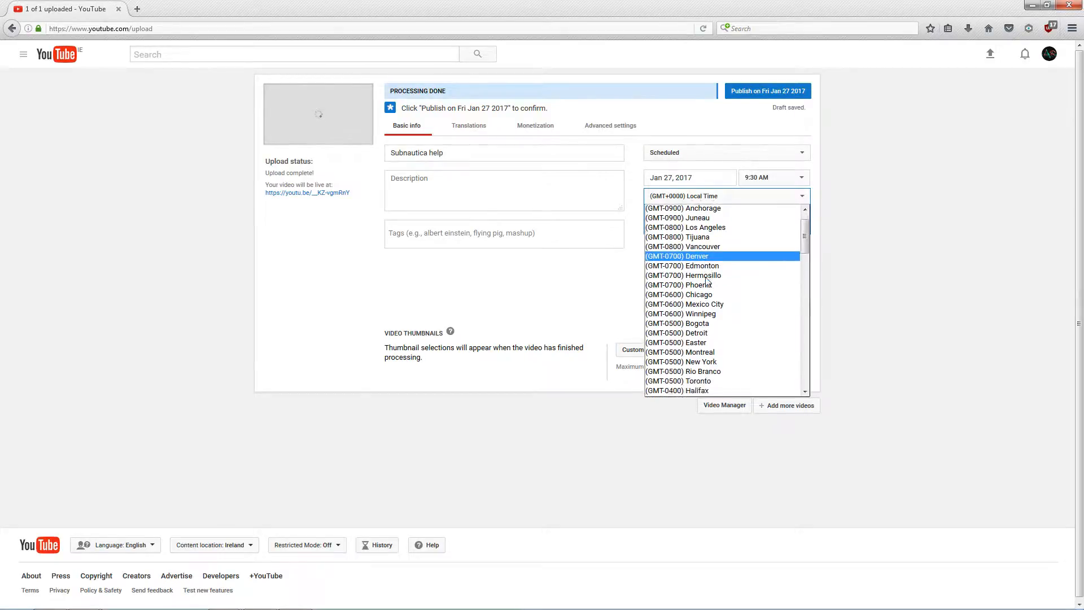
scroll(687, 296, "down", 6)
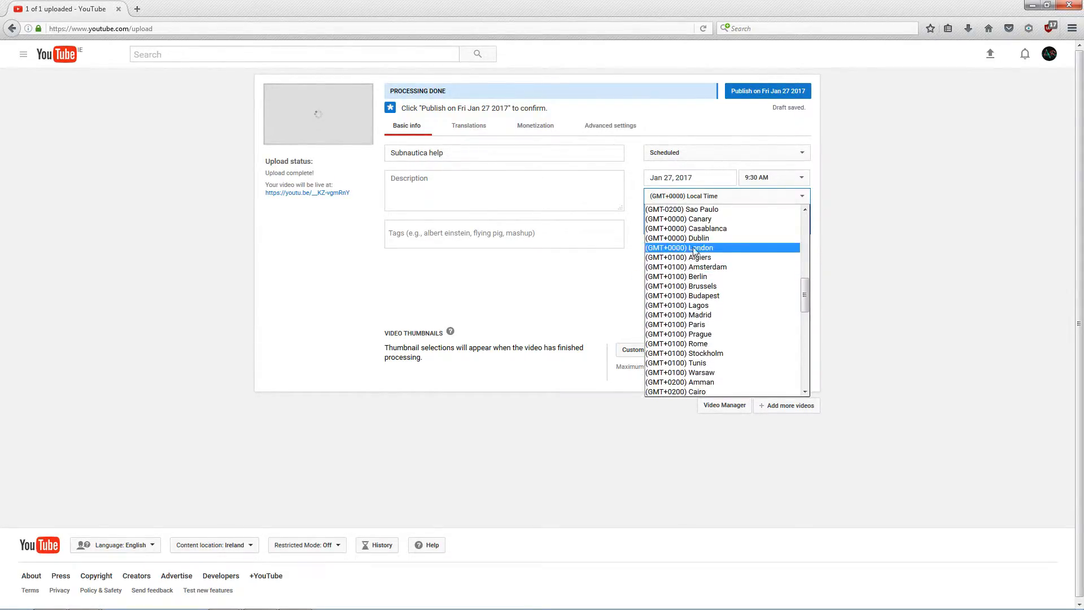
left_click(852, 242)
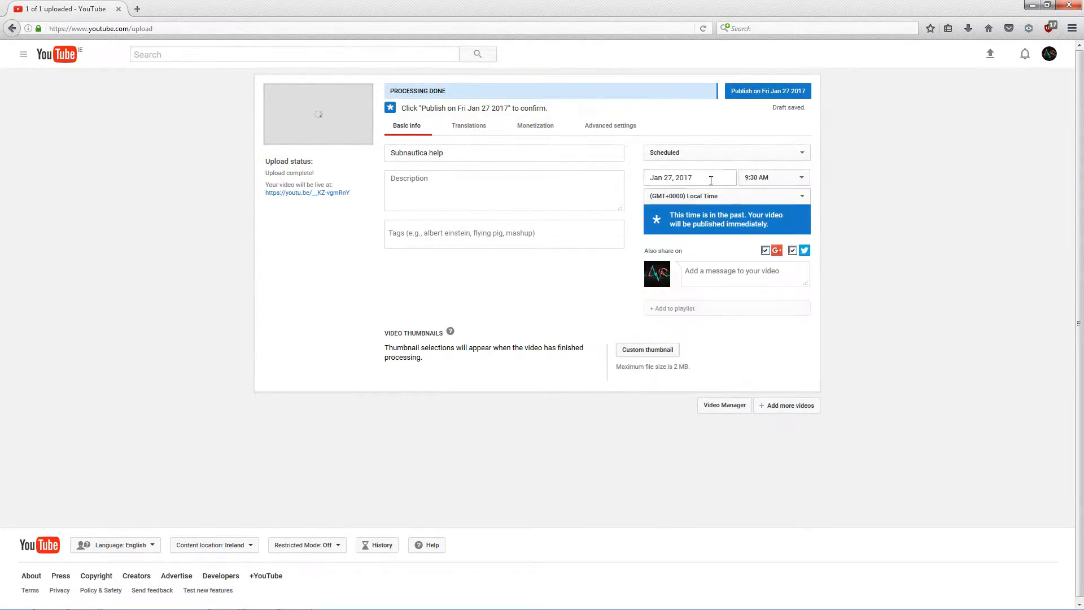
left_click(791, 177)
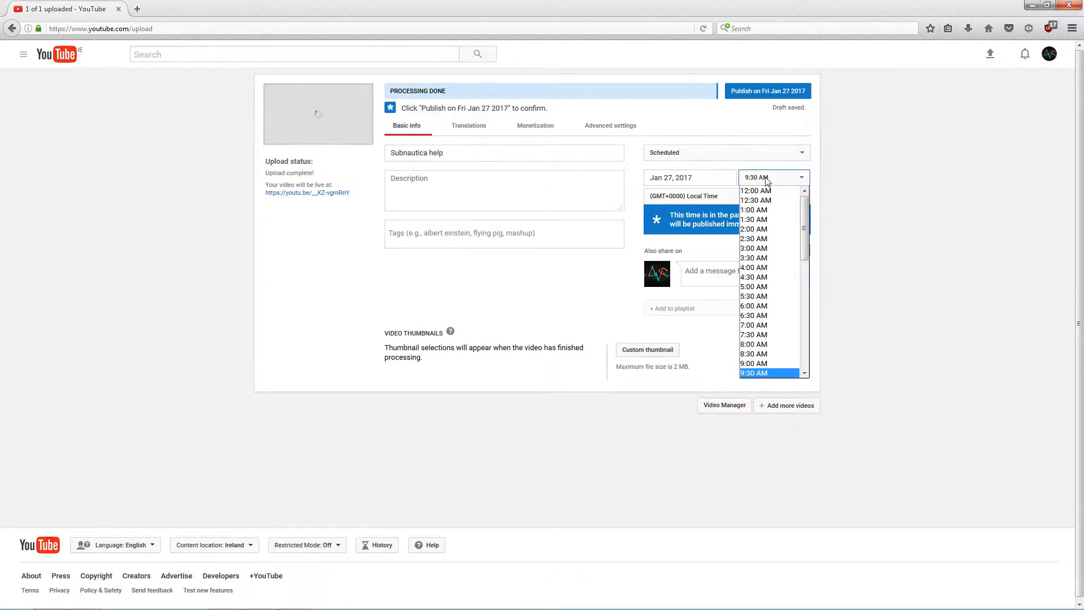
left_click_drag(804, 230, 807, 310)
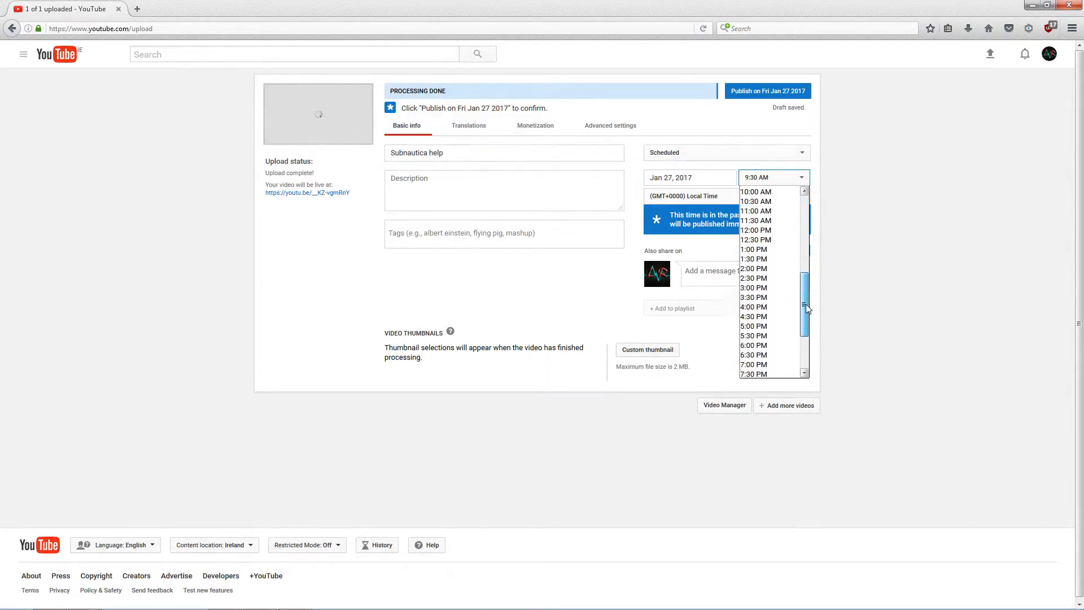
left_click(757, 277)
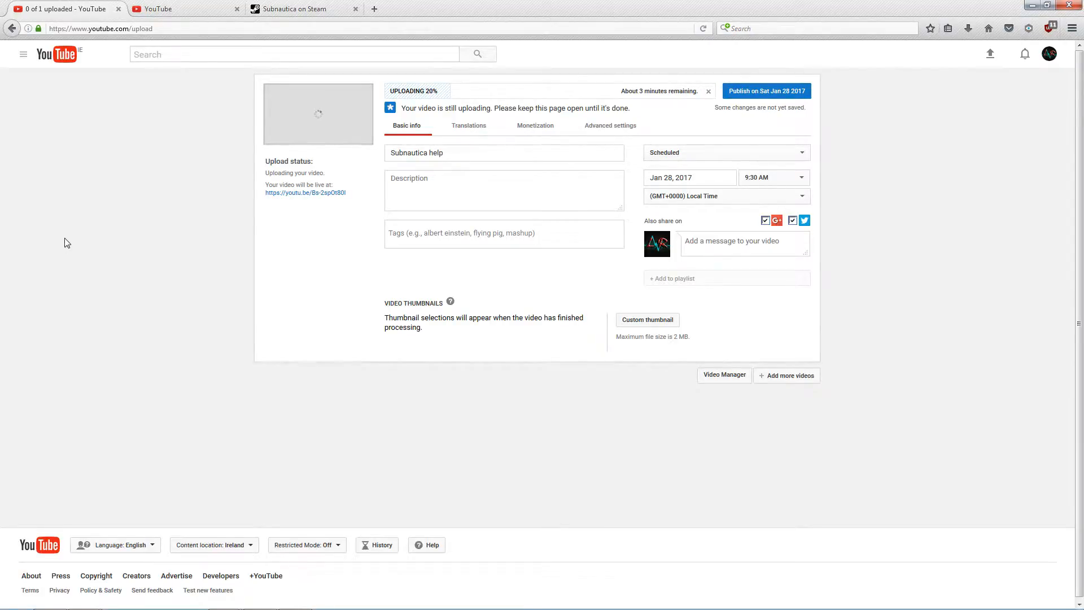
- Go to the Creator Studio video manager and open the DON'T STARVE TOGETHER video for editing
left_click(166, 8)
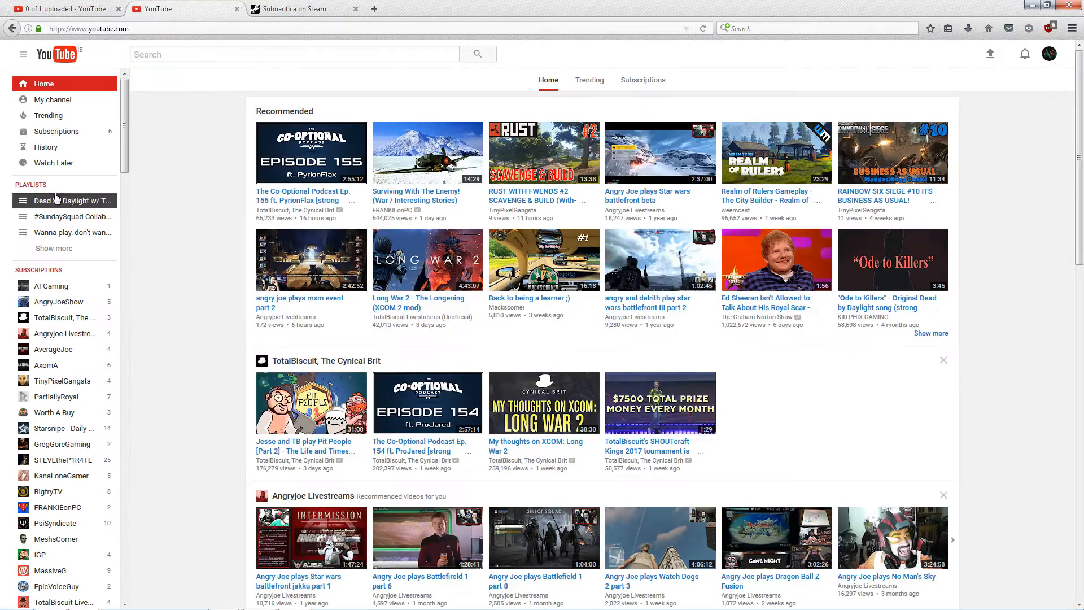
left_click(1047, 57)
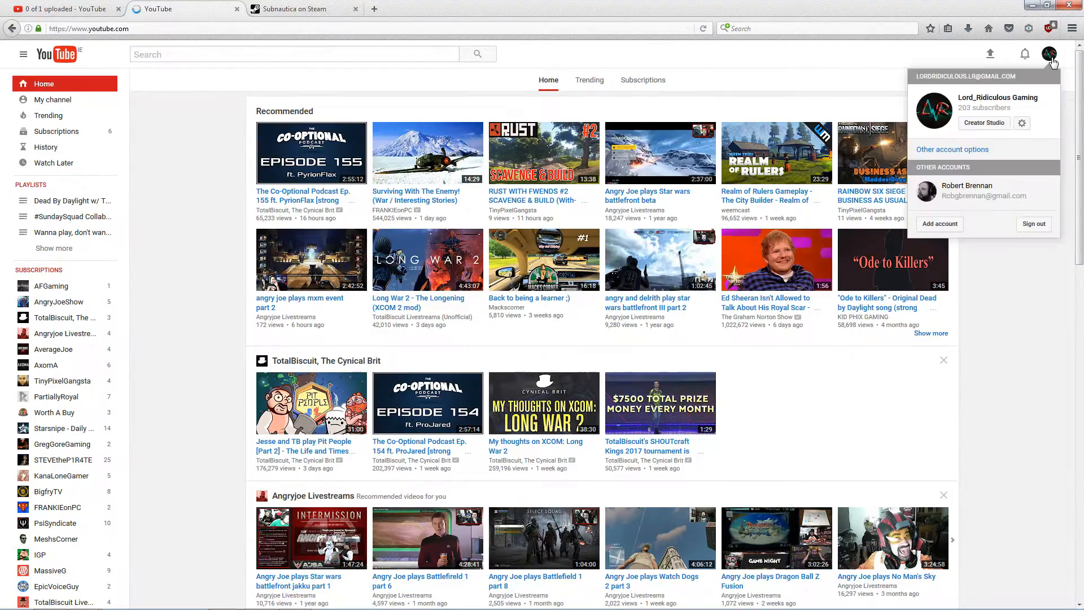
left_click(983, 123)
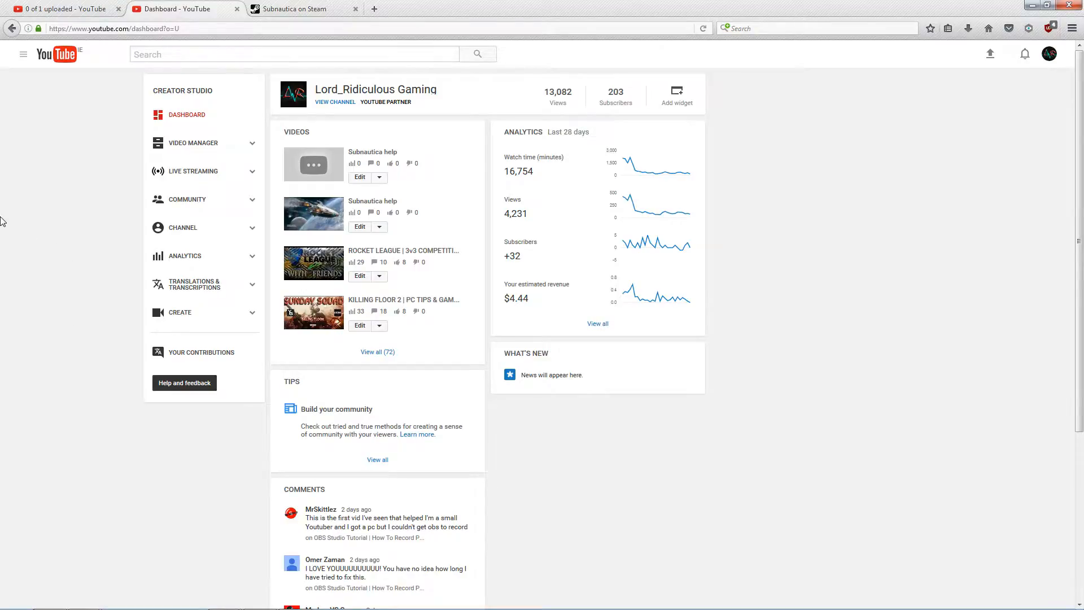
left_click(250, 146)
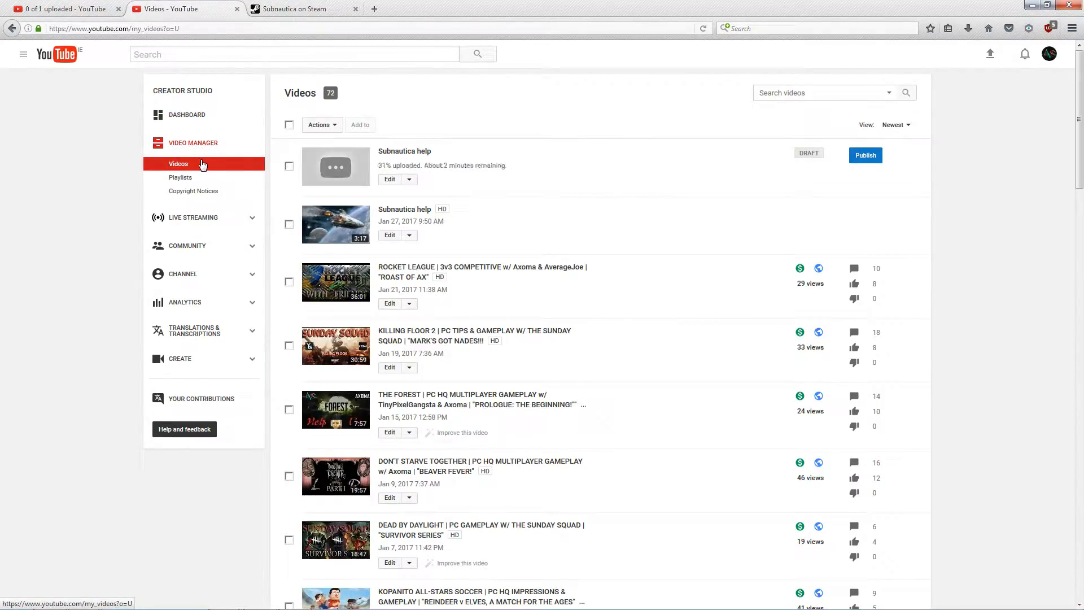
scroll(363, 374, "down", 2)
scroll(363, 374, "up", 1)
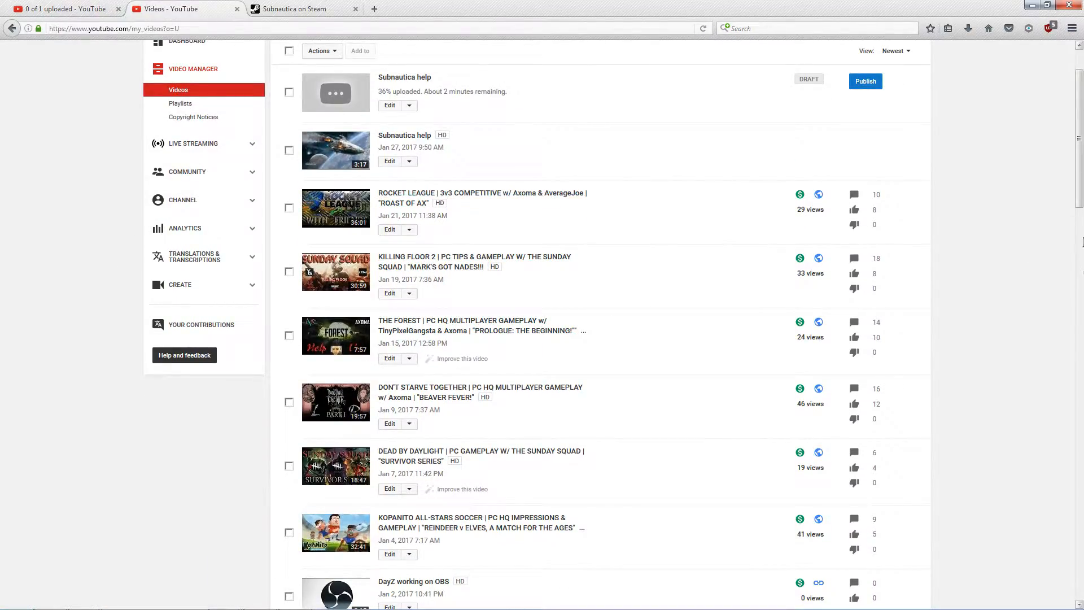
left_click(389, 424)
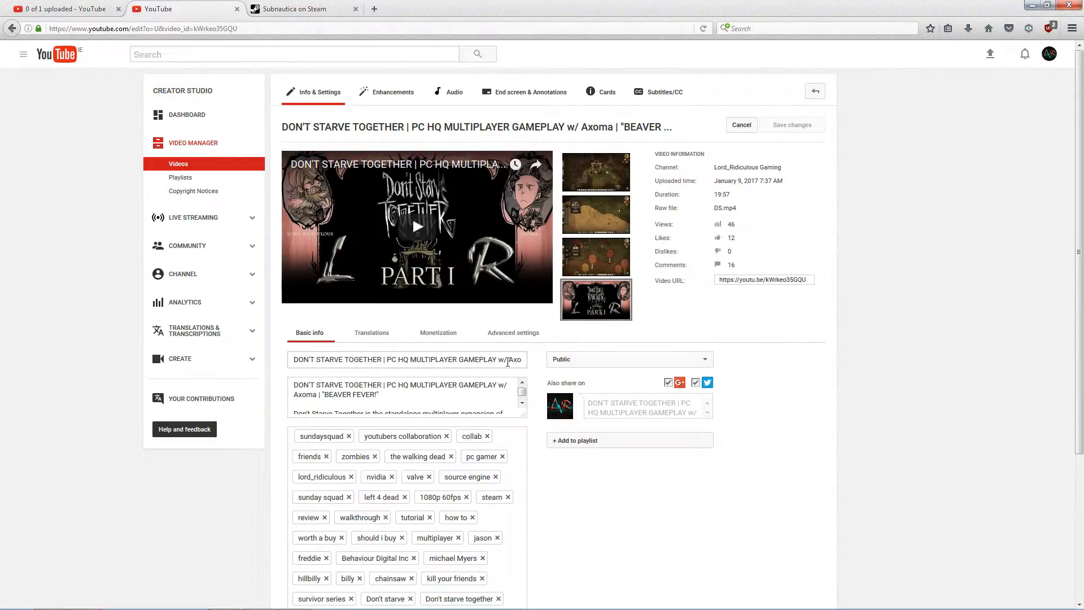
- Copy the DON'T STARVE TOGETHER video's title and paste it over the new upload's title
left_click(294, 359)
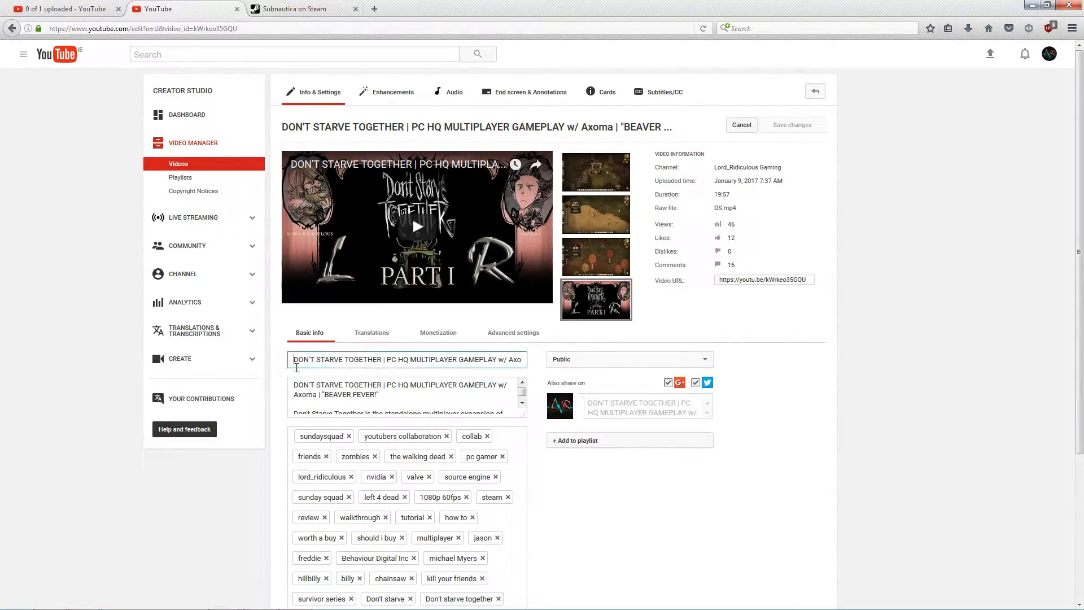
key("ctrl+a")
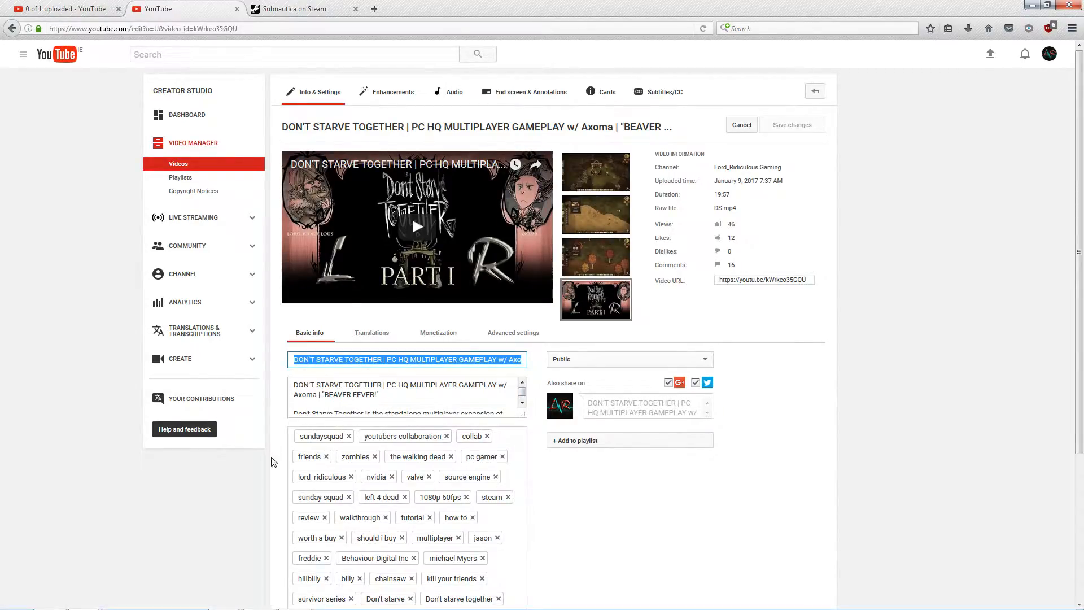
left_click(79, 7)
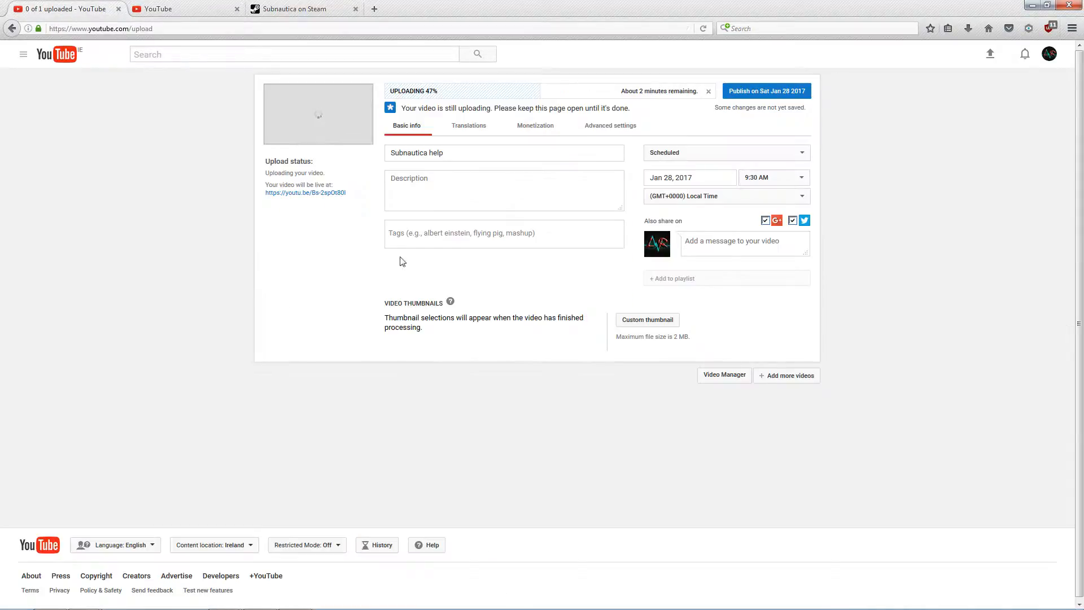
left_click(472, 154)
key("ctrl+a")
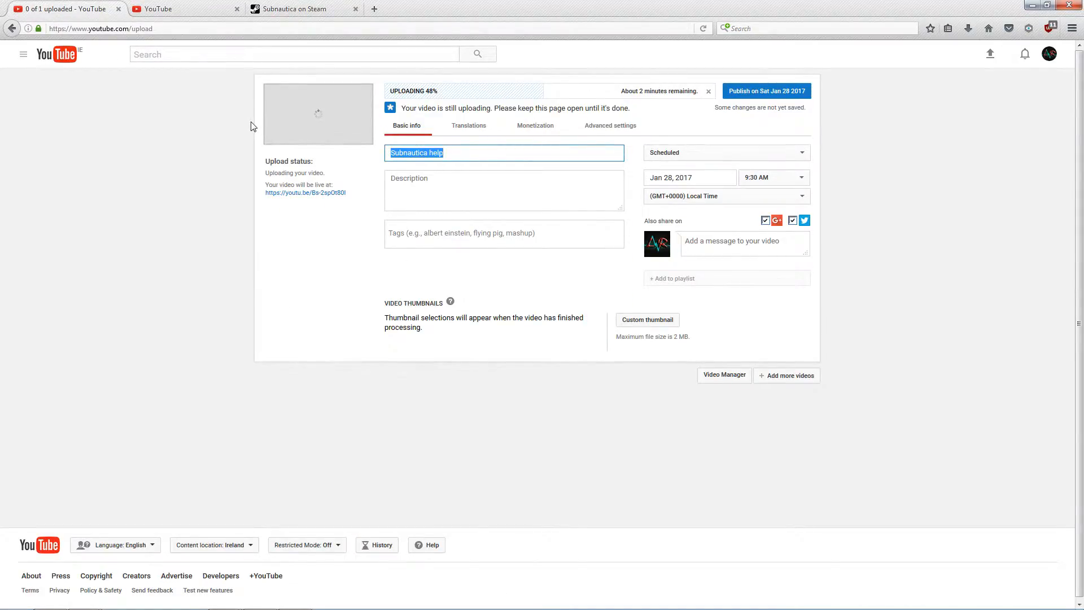
key("ctrl+v")
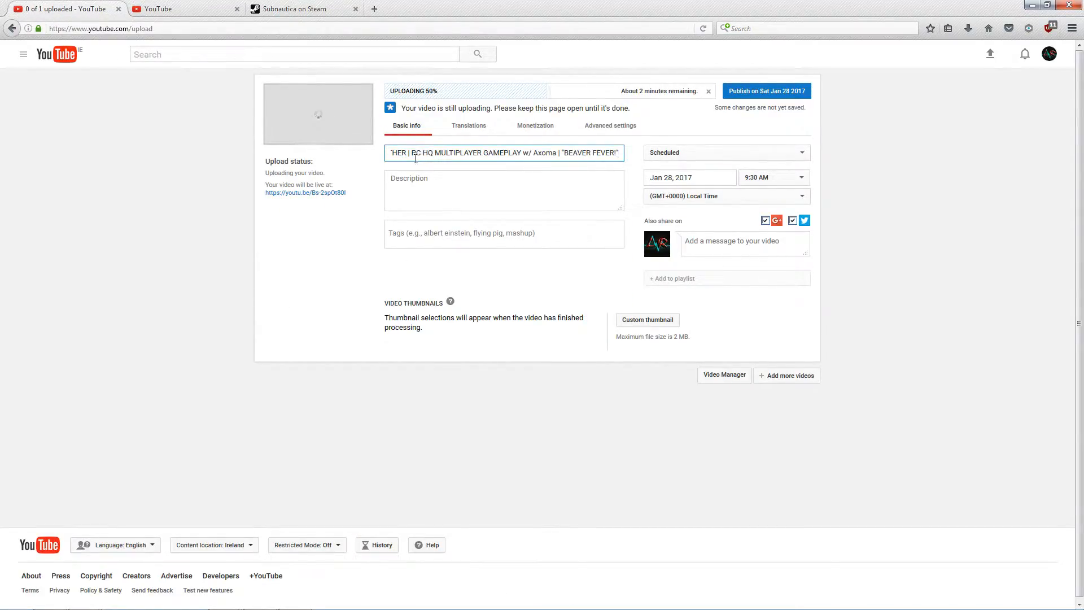
- Change the game name in the pasted title to SUBNAUTICA and remove the word MULTIPLAYER
left_click_drag(417, 158, 280, 138)
left_click(407, 153)
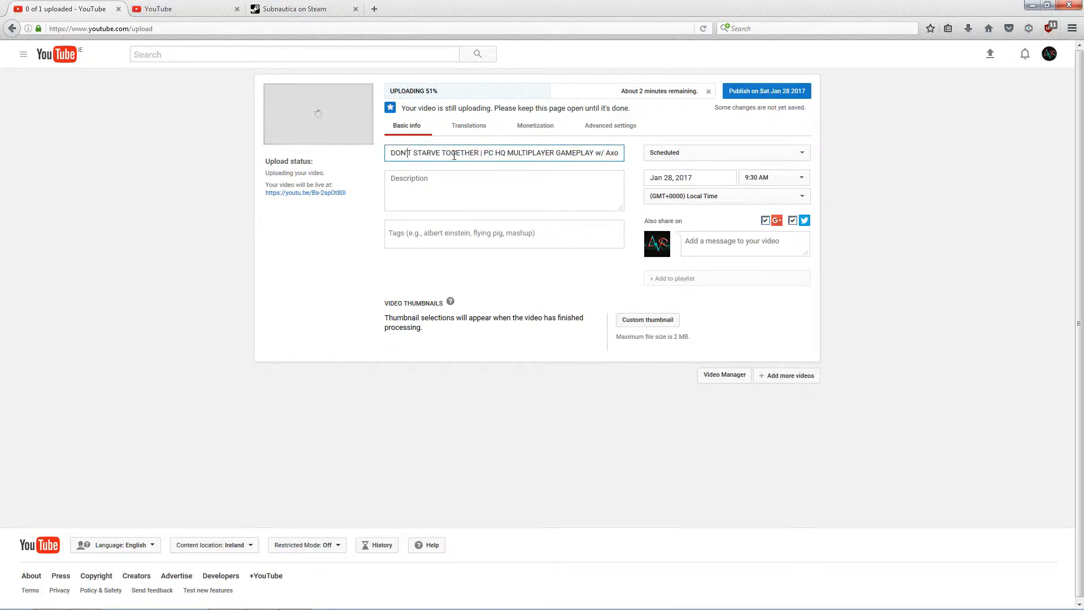
left_click_drag(479, 153, 349, 154)
type("SUBNA")
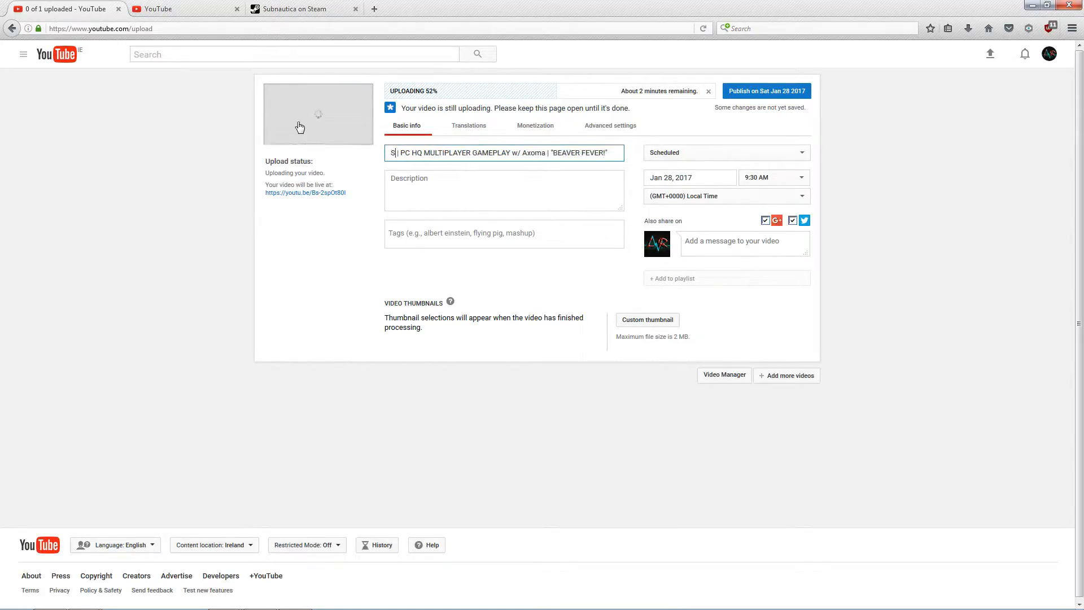
type("UTICA")
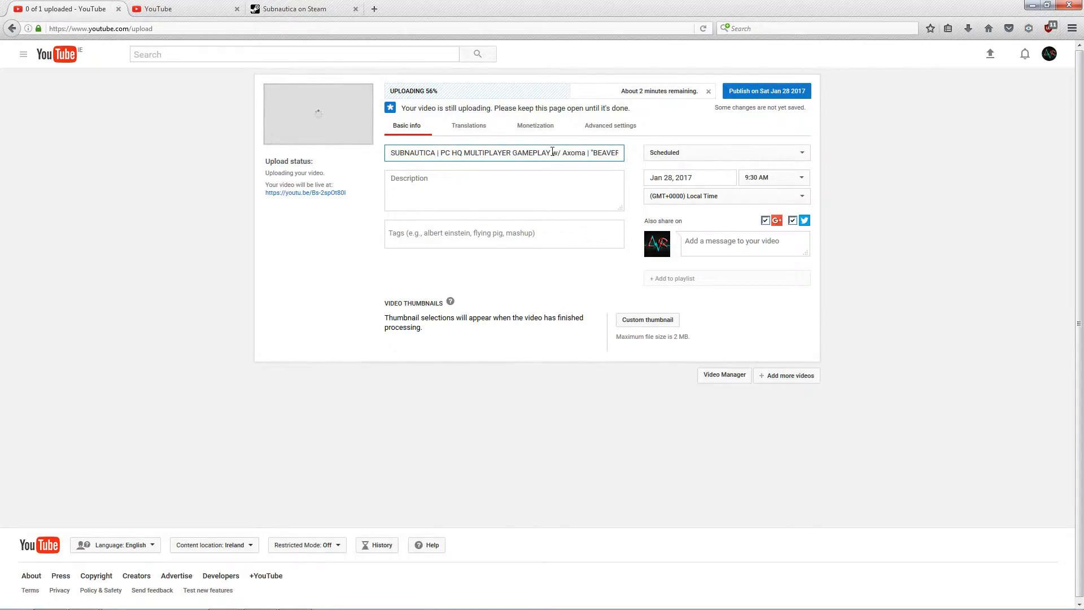
left_click_drag(464, 153, 513, 157)
key("BackSpace")
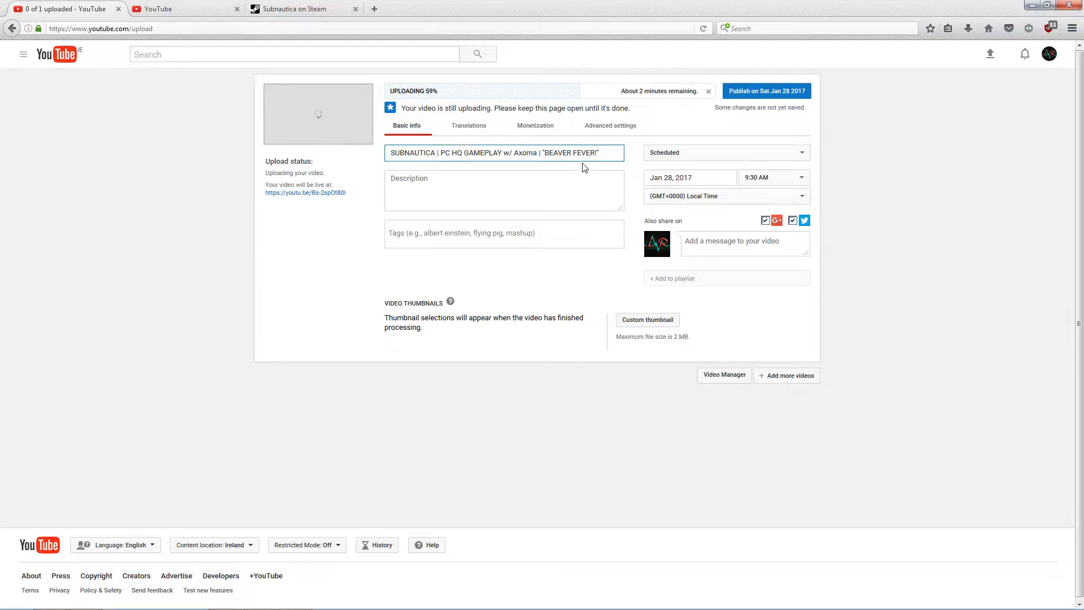
- Remove the collaborator mention from the title and replace the quoted phrase with "SURVIVAL"
left_click_drag(502, 152, 535, 156)
key("BackSpace")
left_click_drag(560, 156, 516, 153)
type("SUR")
key("BackSpace")
key("BackSpace")
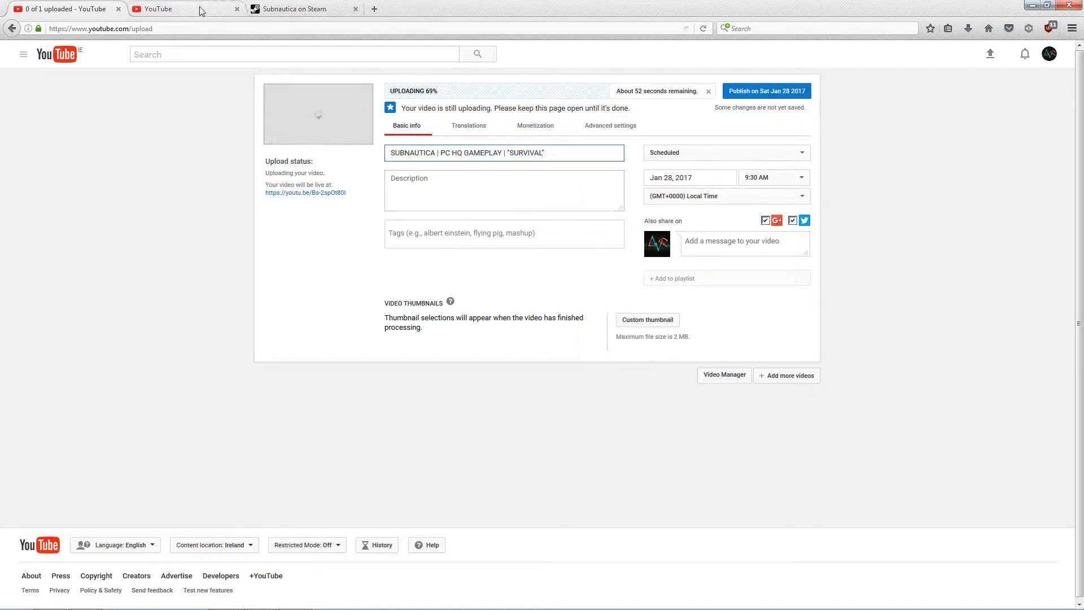
- Read through the DON'T STARVE TOGETHER video's description, from its opening title line to the social media links
left_click(170, 9)
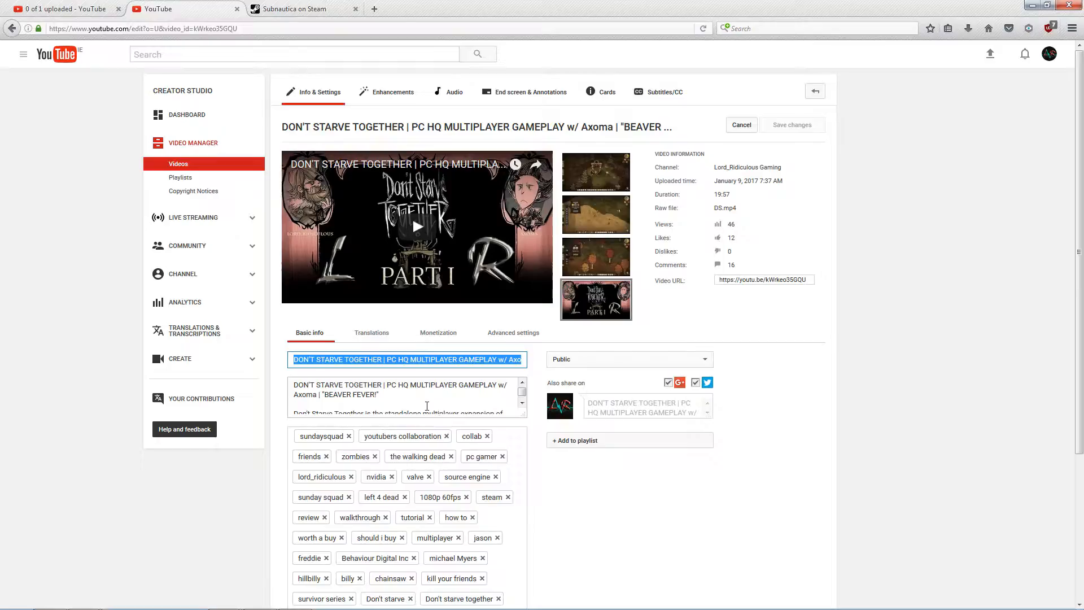
scroll(459, 392, "down", 10)
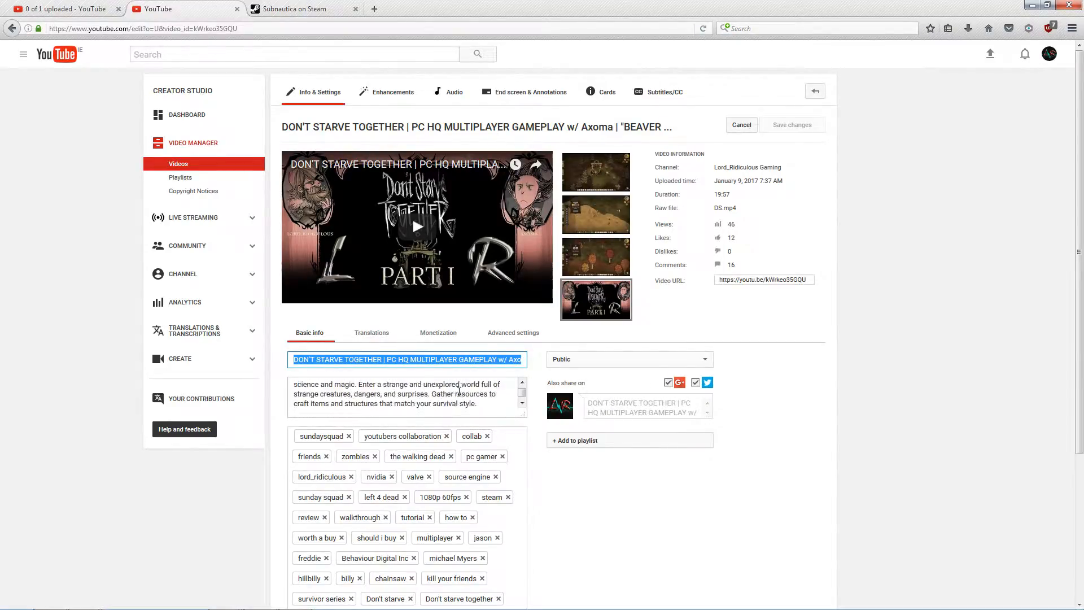
scroll(463, 388, "up", 10)
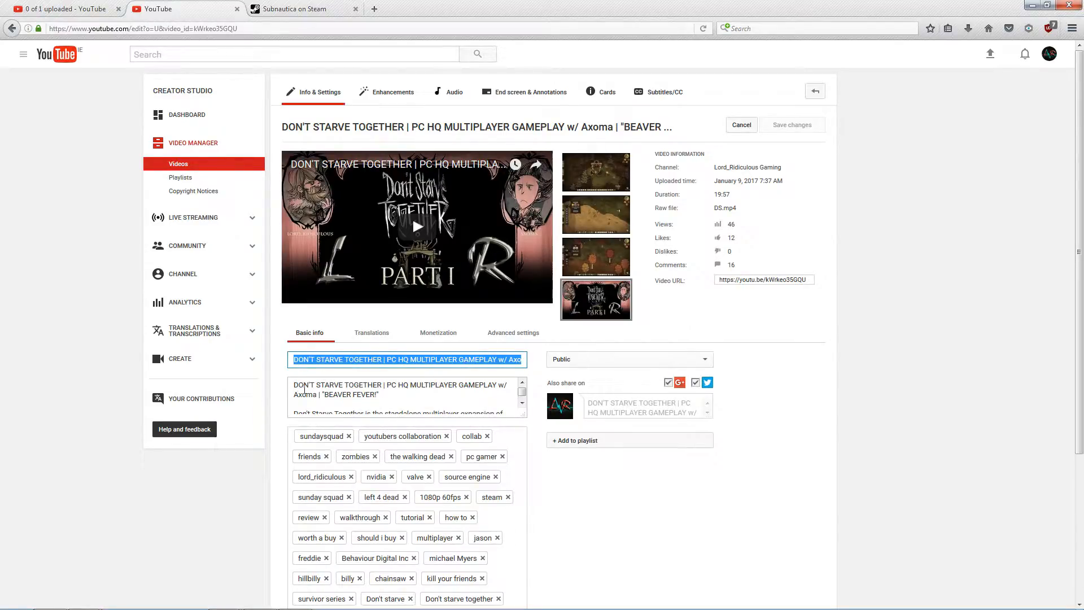
scroll(337, 395, "down", 2)
scroll(336, 401, "up", 2)
scroll(350, 407, "down", 4)
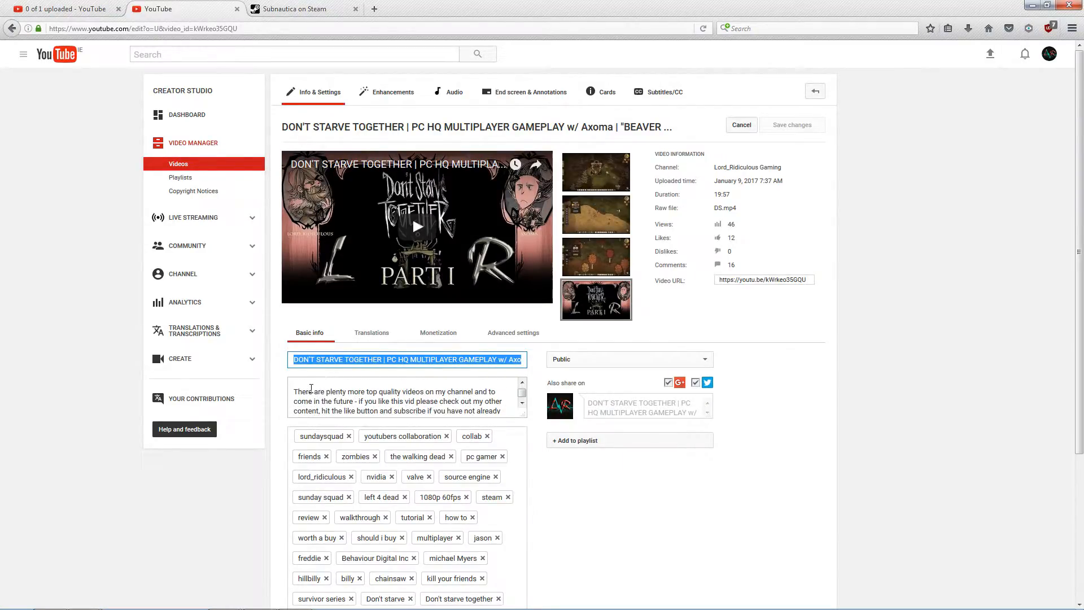
scroll(362, 404, "down", 5)
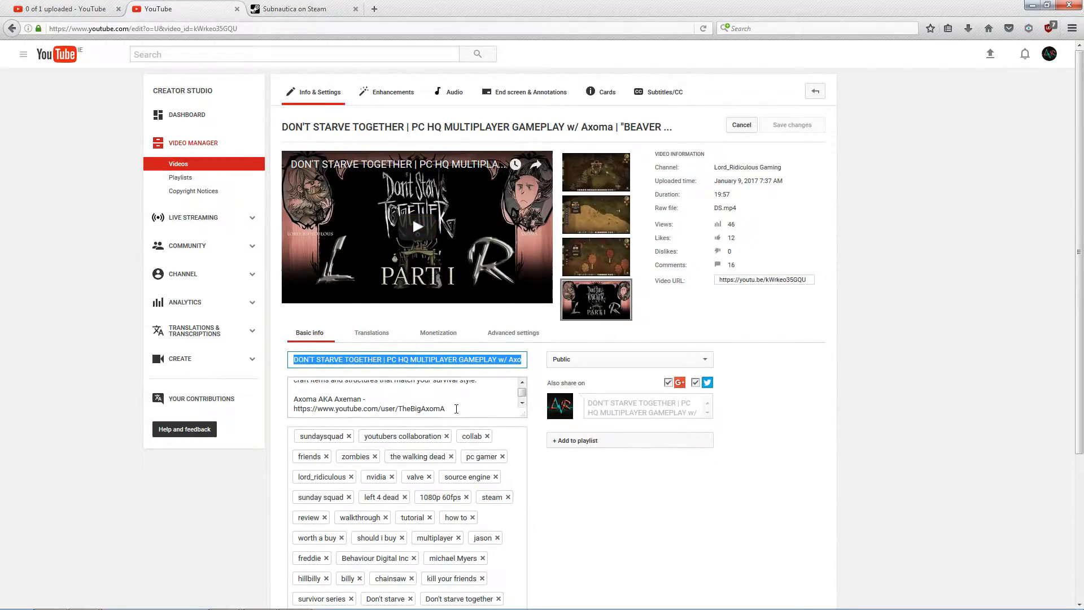
scroll(446, 404, "up", 3)
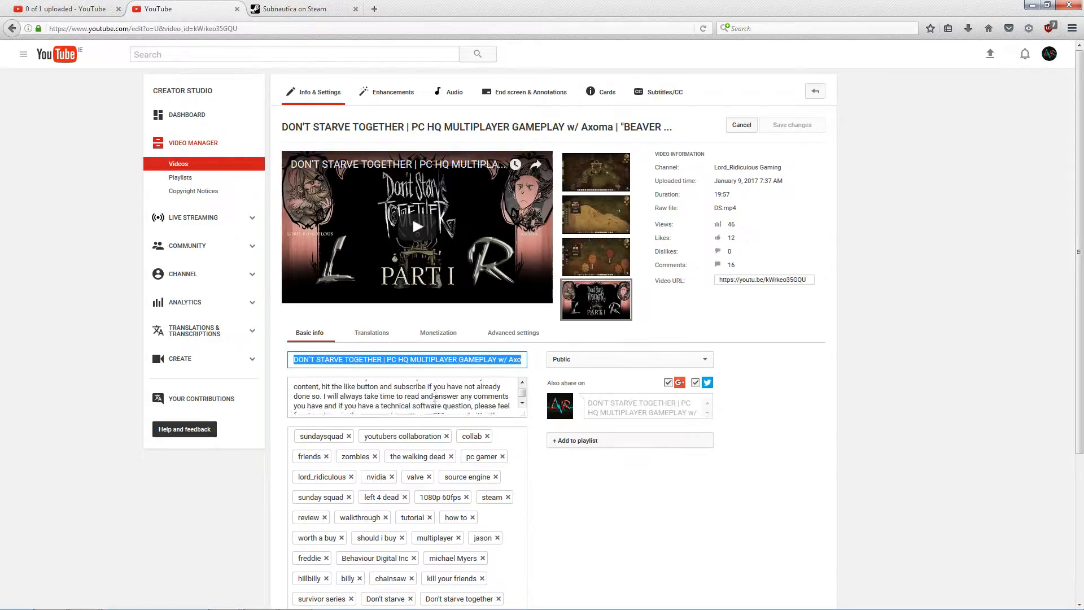
scroll(437, 400, "up", 2)
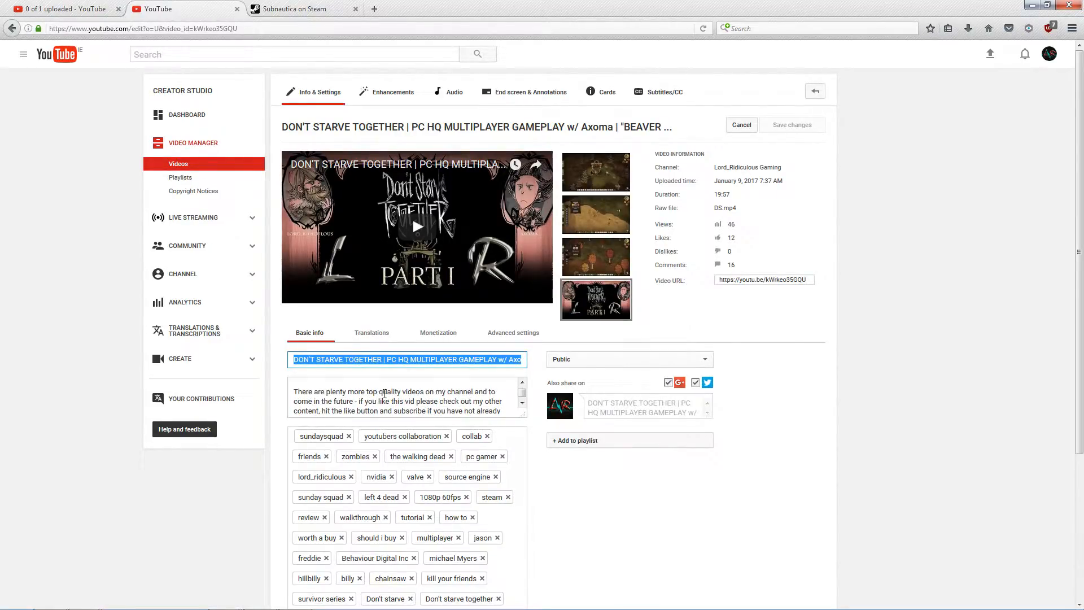
scroll(425, 398, "down", 2)
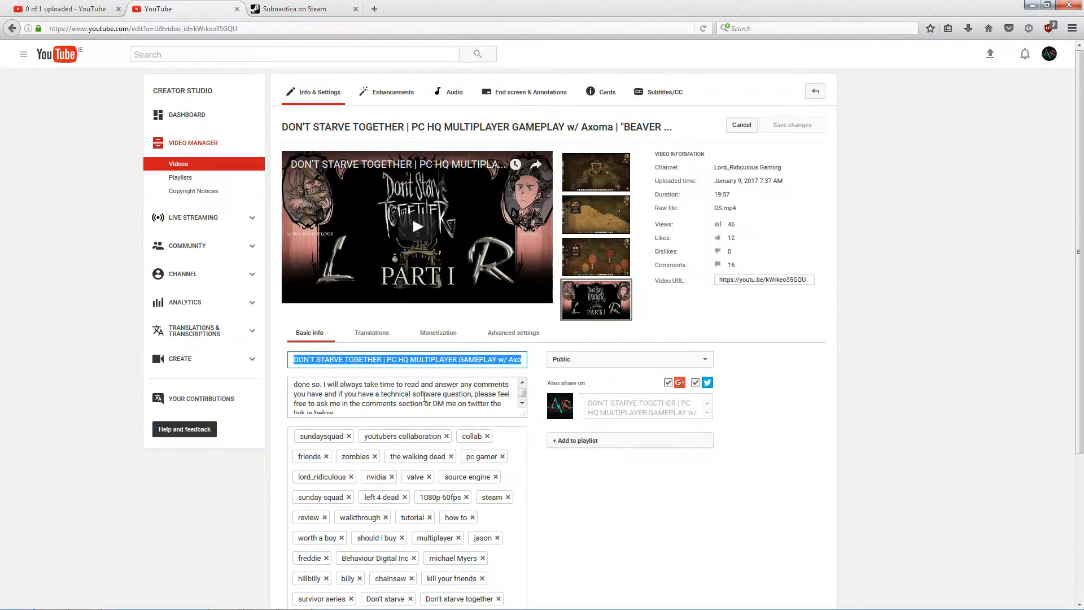
scroll(425, 397, "down", 2)
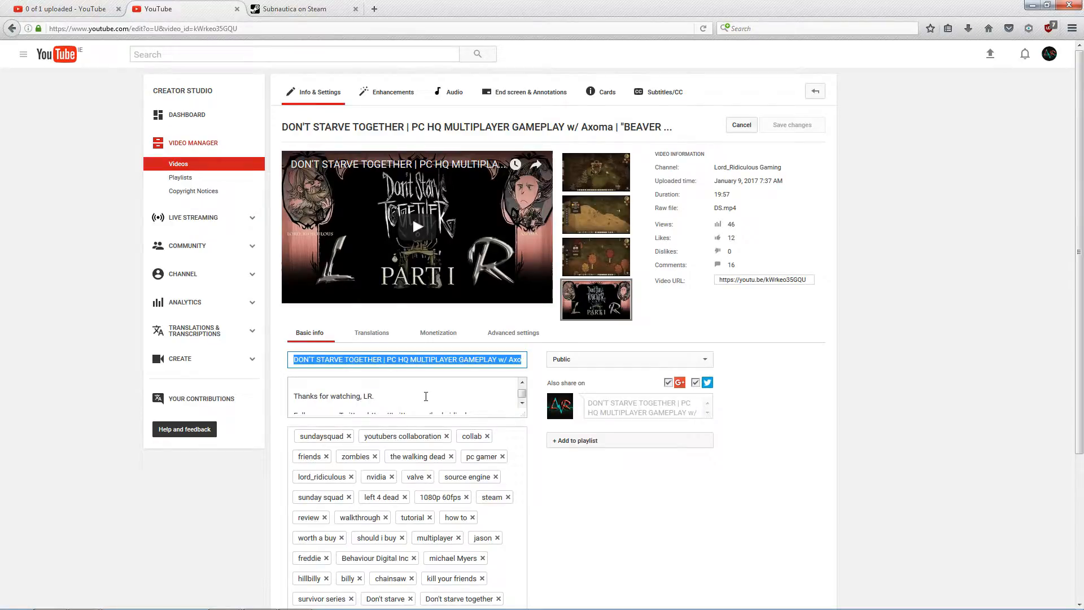
scroll(419, 406, "down", 2)
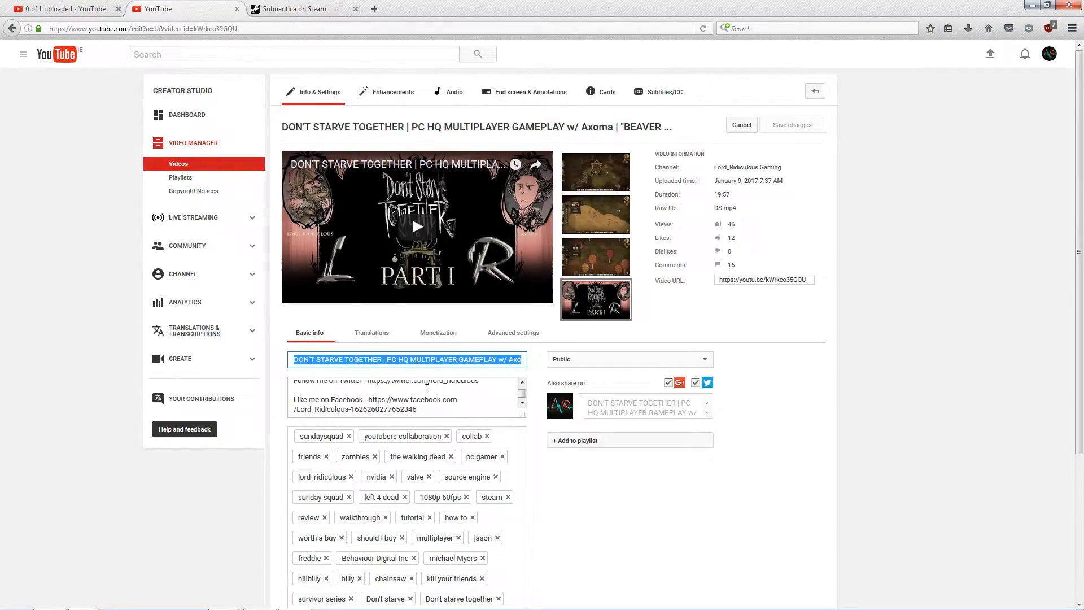
scroll(359, 412, "down", 2)
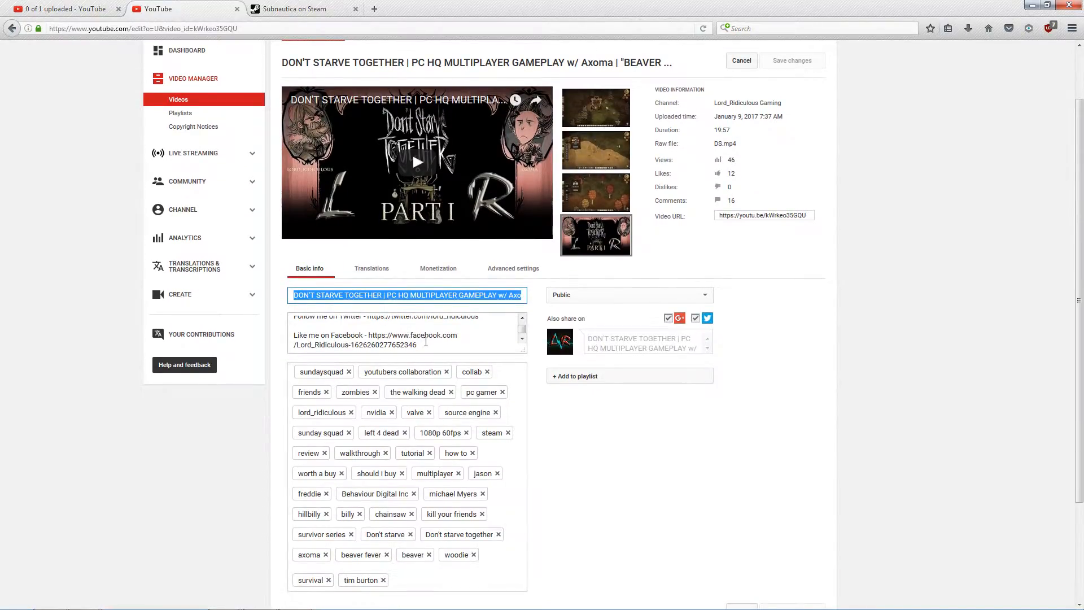
- Copy the whole DON'T STARVE TOGETHER description into the new upload's description
key("Tab")
key("ctrl+c")
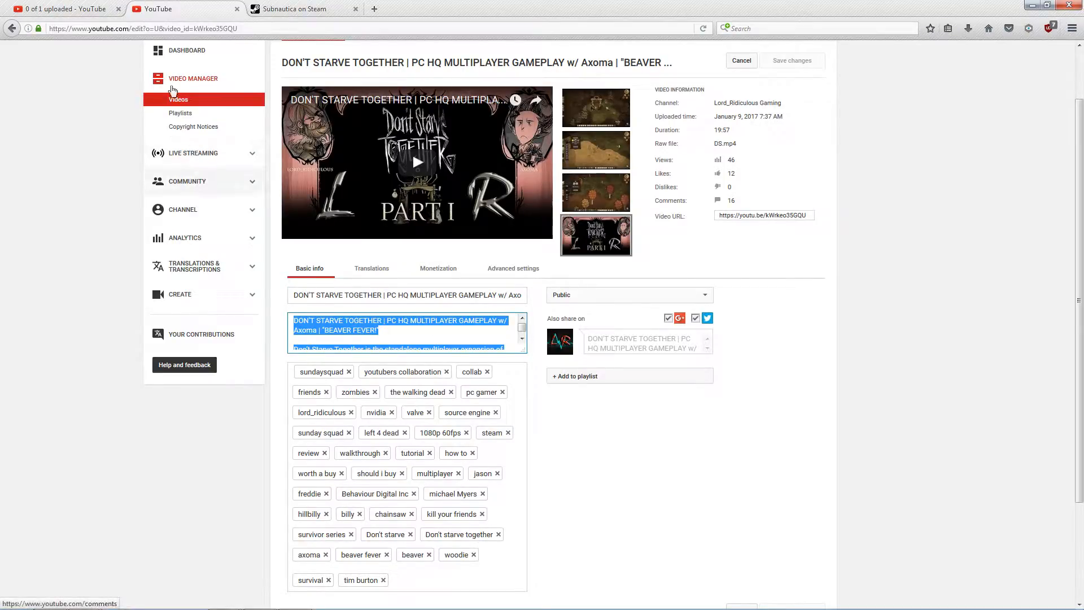
left_click(65, 8)
left_click(405, 193)
key("ctrl+v")
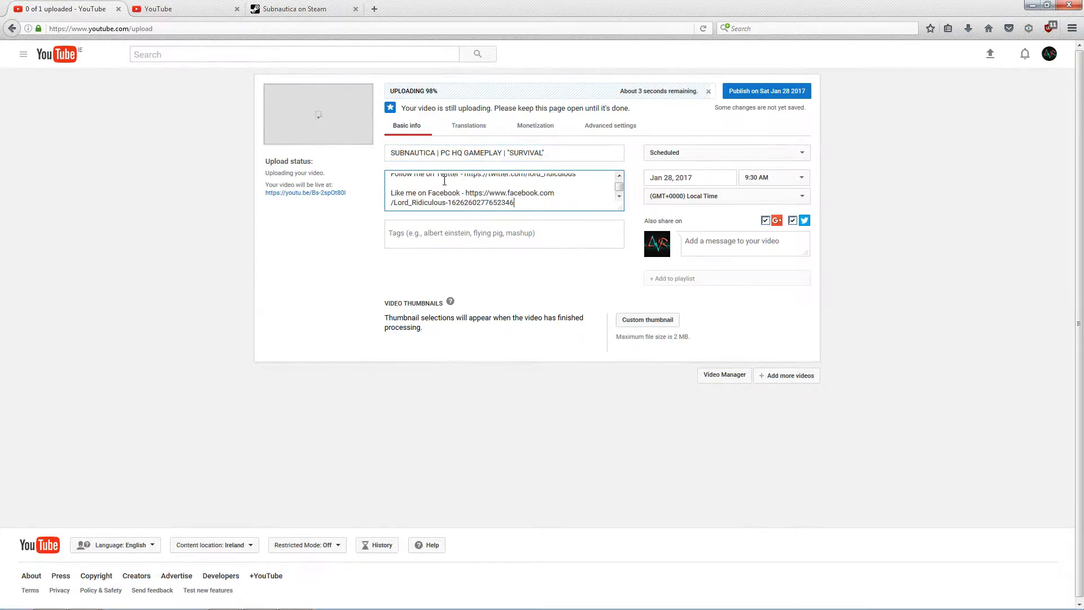
scroll(541, 192, "up", 10)
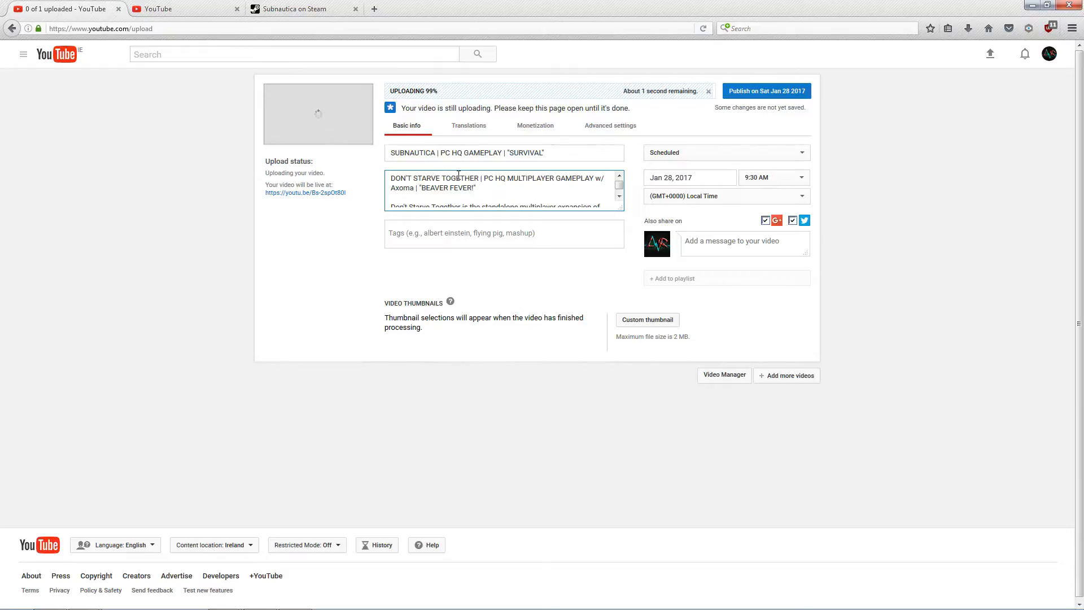
- Replace the description's opening title line with the new title, SUBNAUTICA | PC HQ GAMEPLAY | "SURVIVAL"
triple_click(568, 152)
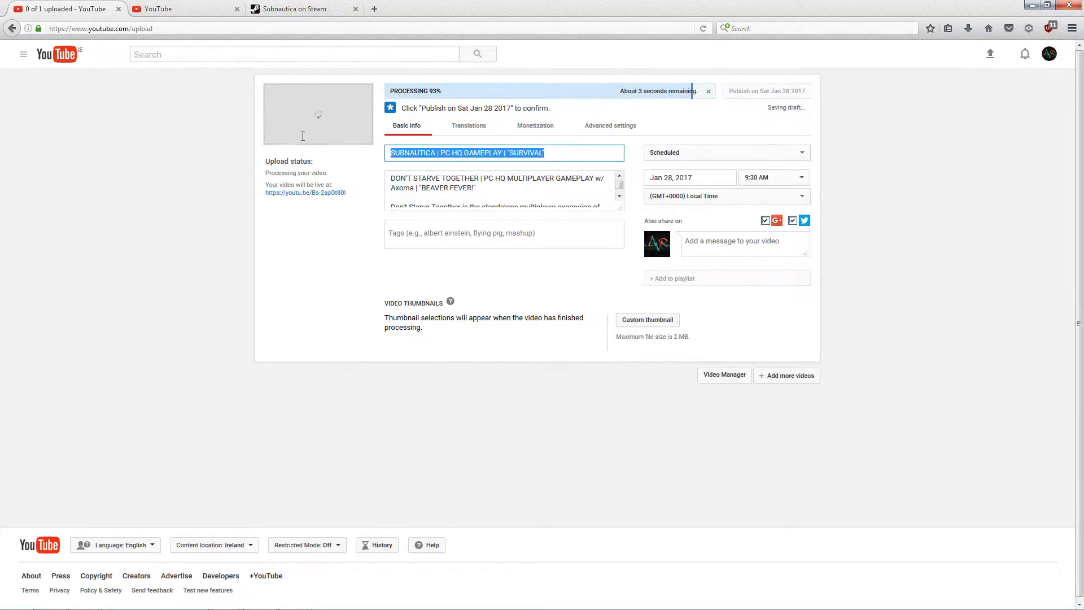
key("ctrl+c")
left_click_drag(489, 192, 354, 183)
key("ctrl+v")
- Delete the collaborator's channel credit and the Don't Starve Together game summary from the description
scroll(555, 198, "down", 2)
scroll(523, 206, "up", 3)
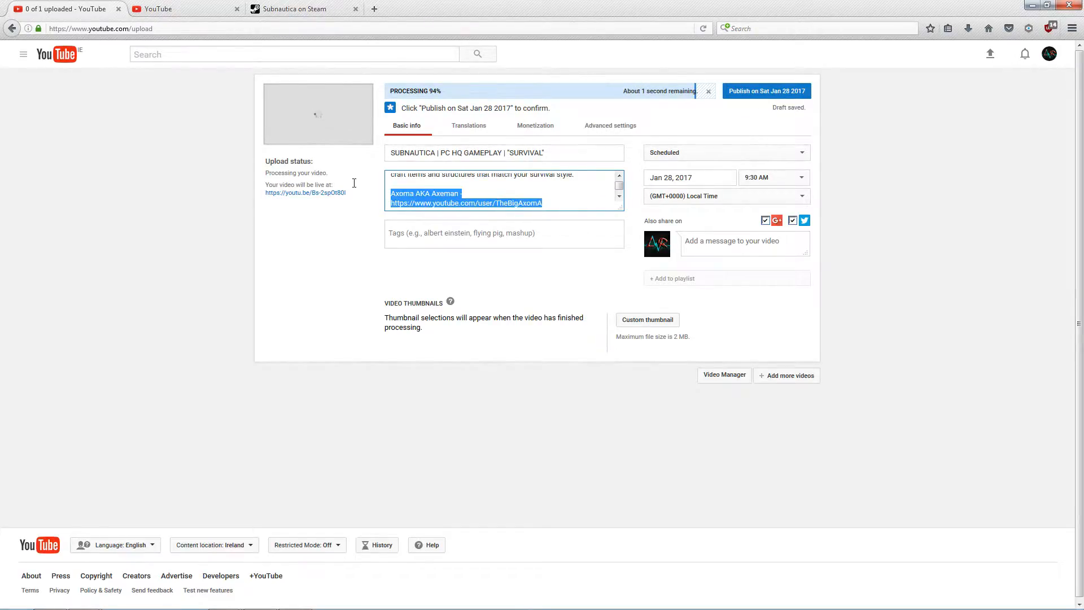
key("Delete")
left_click_drag(598, 182, 405, 193)
key("Delete")
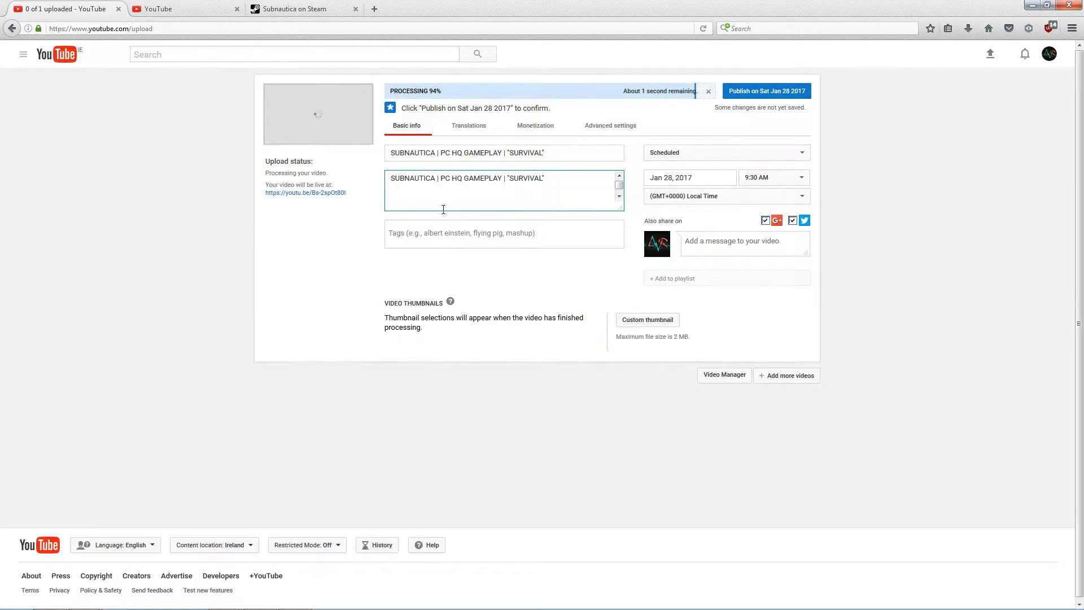
- Copy the short game summary from the Subnautica Steam page into the upload's description below the title line, and check the remaining text
left_click(322, 6)
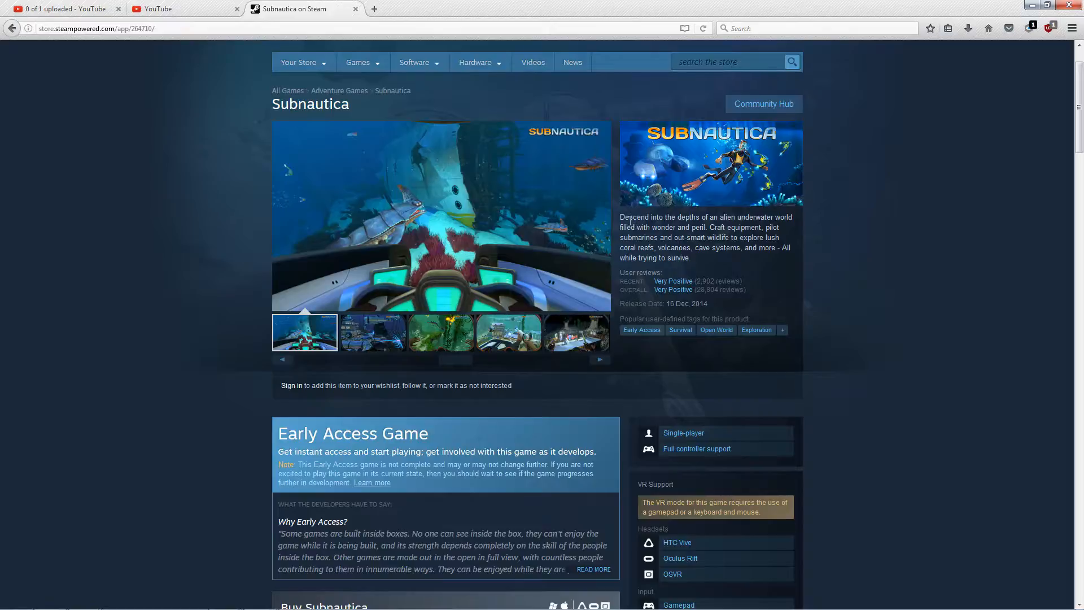
left_click_drag(621, 219, 713, 263)
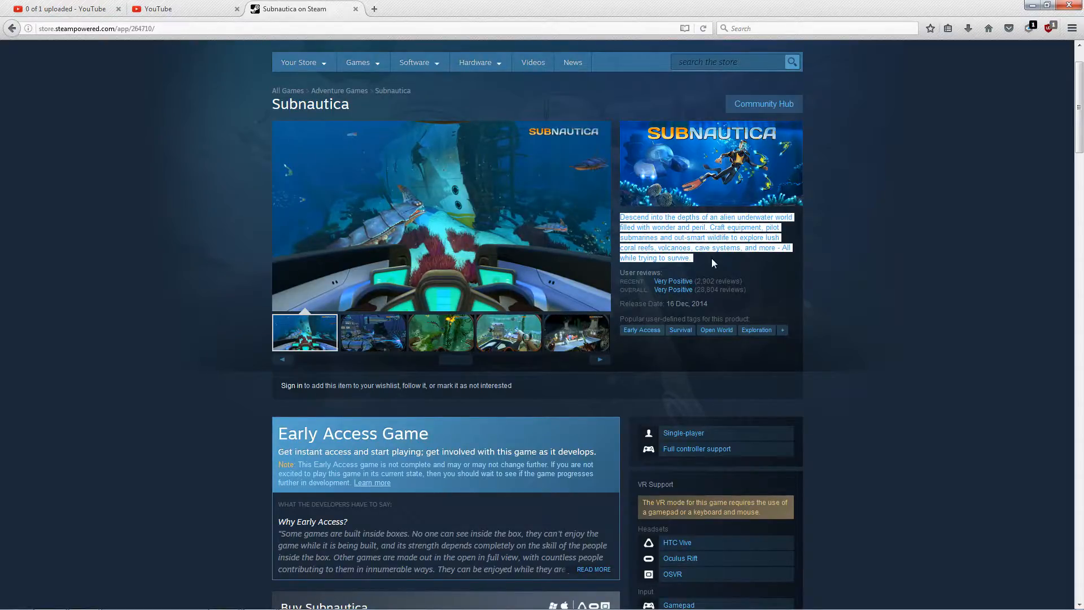
left_click(65, 9)
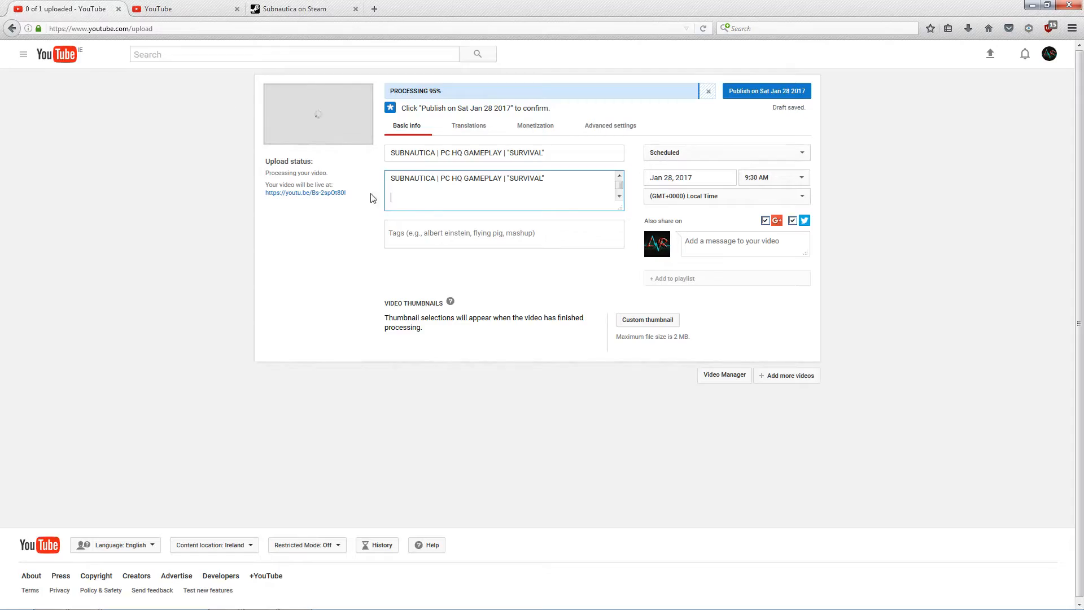
key("ctrl+v")
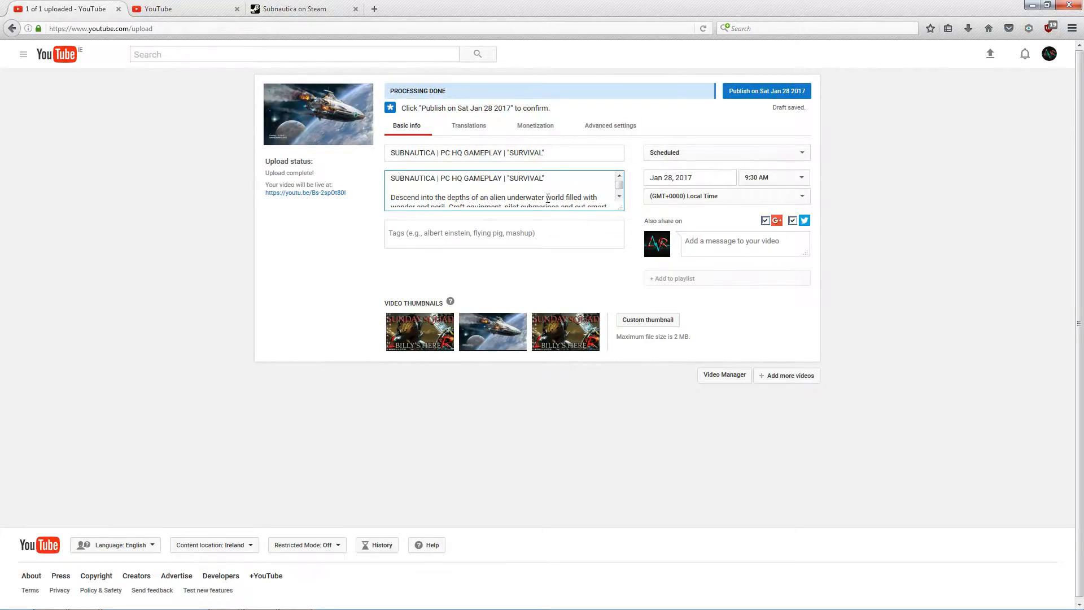
scroll(590, 168, "down", 1)
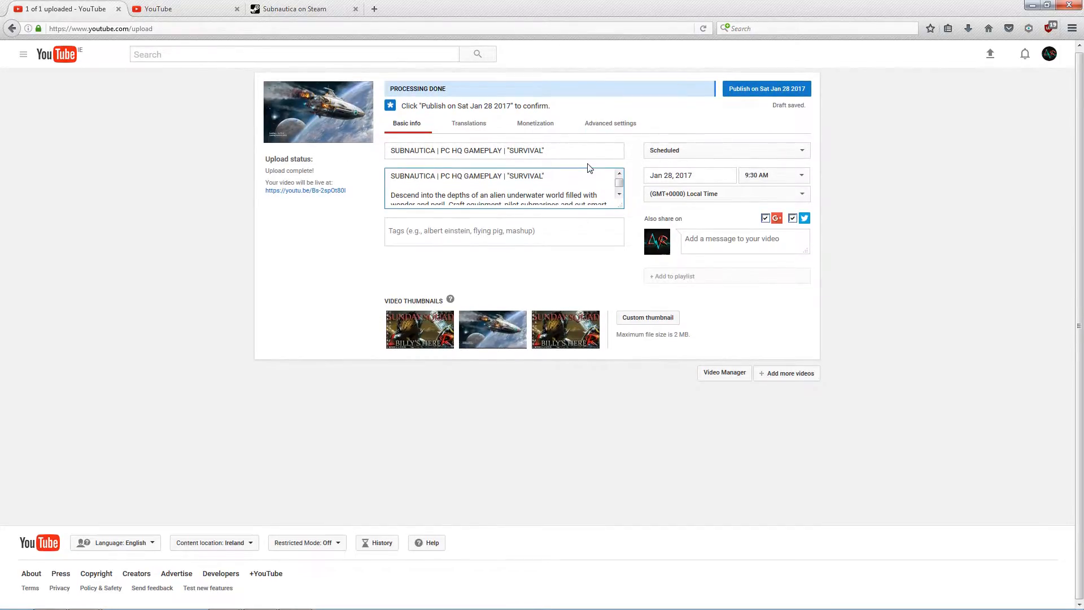
scroll(514, 191, "down", 3)
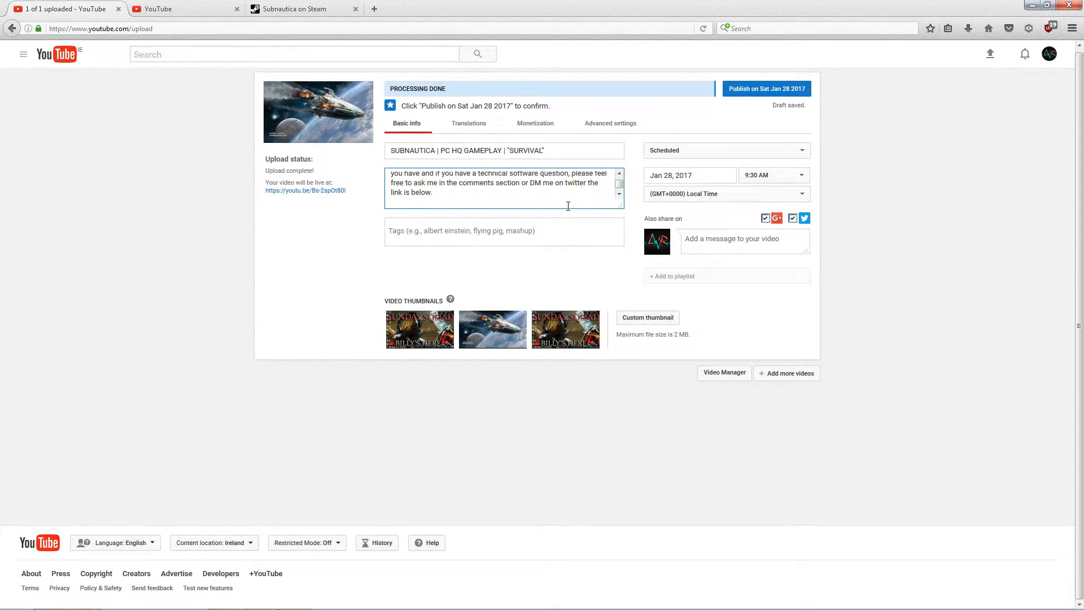
scroll(453, 200, "down", 2)
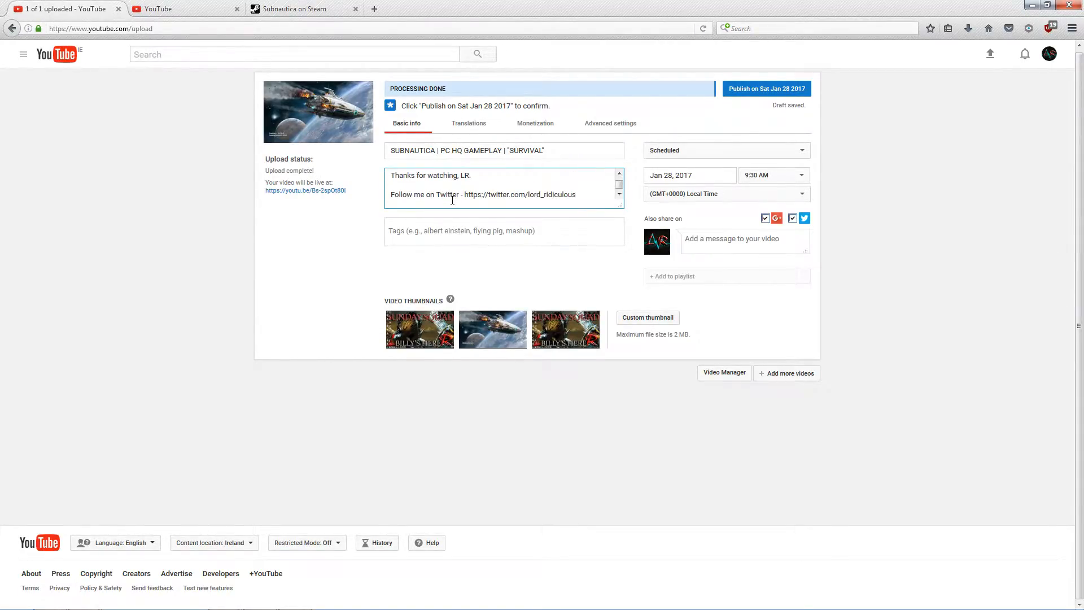
key("Tab")
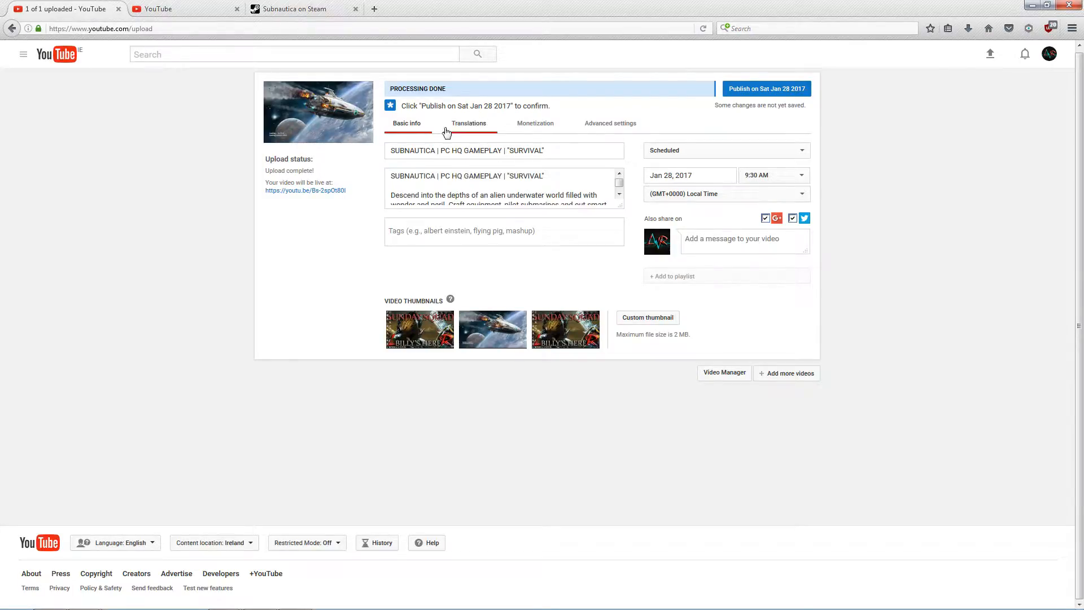
- Copy the video title SUBNAUTICA | PC HQ GAMEPLAY | "SURVIVAL" into the social sharing message
left_click(536, 151)
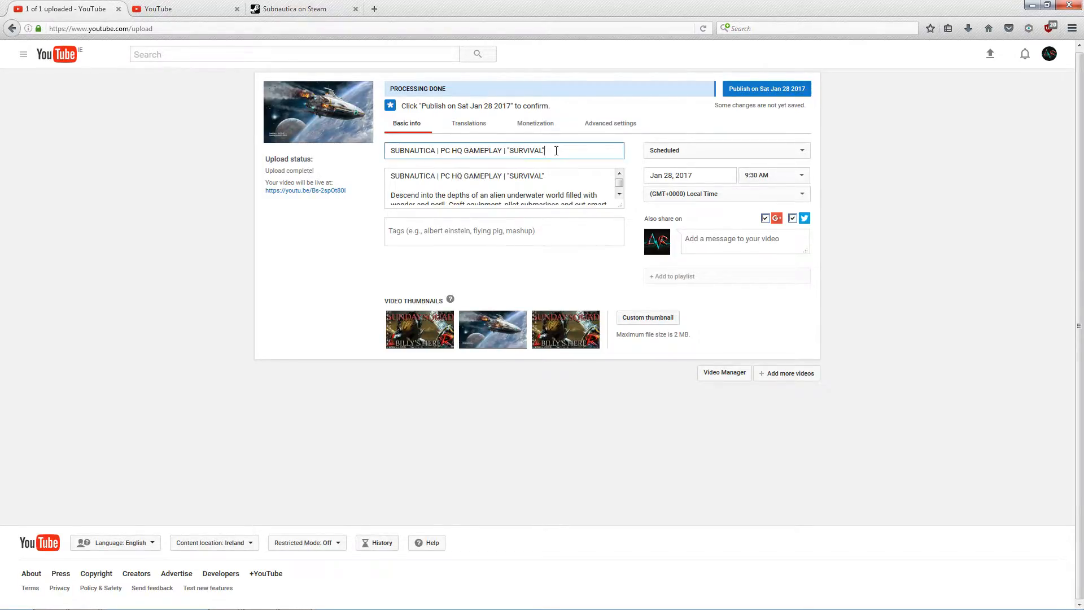
key("ctrl+a")
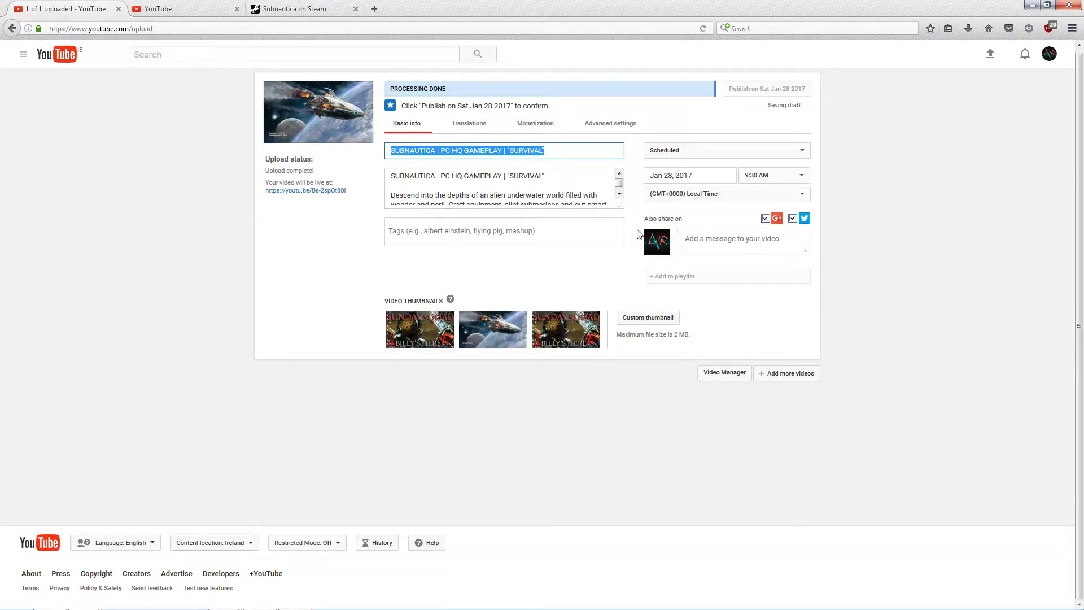
left_click(701, 242)
key("ctrl+v")
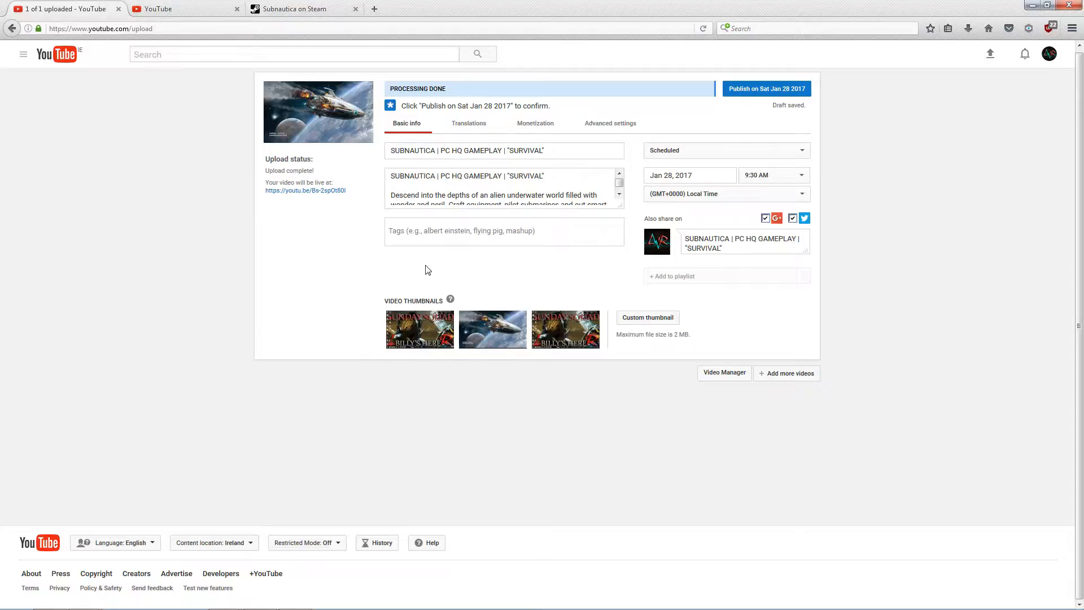
left_click(425, 234)
type("subnautica")
key("Return")
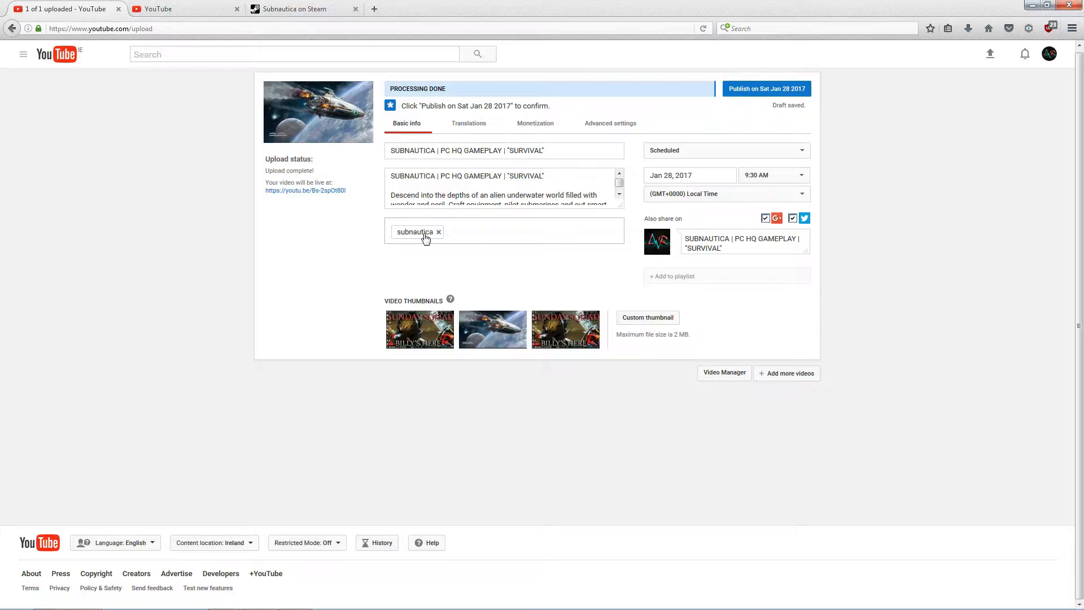
type("survivas")
key("Return")
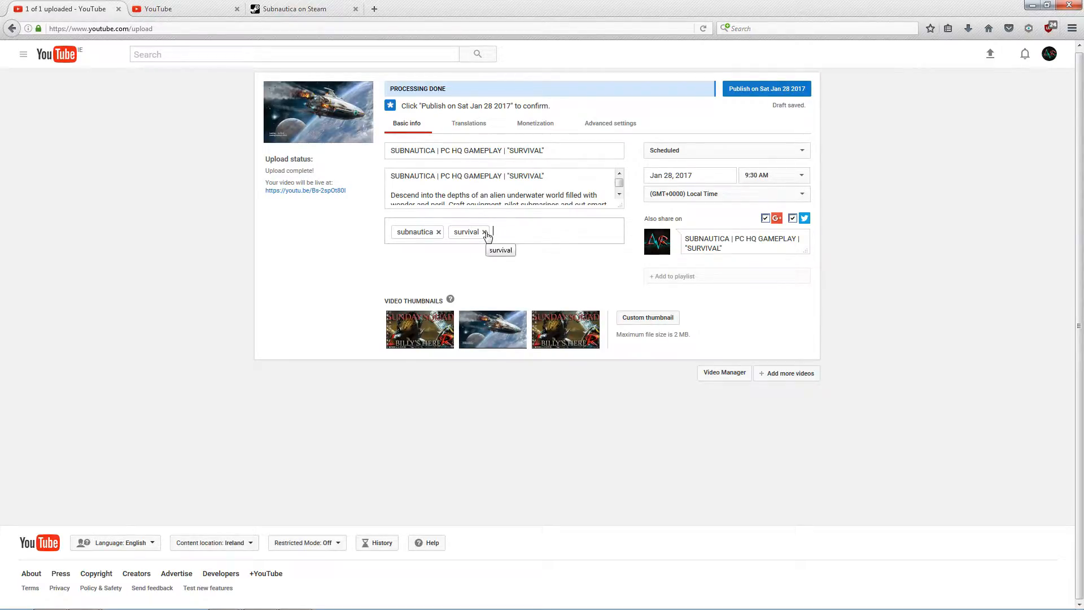
left_click(485, 233)
left_click(438, 232)
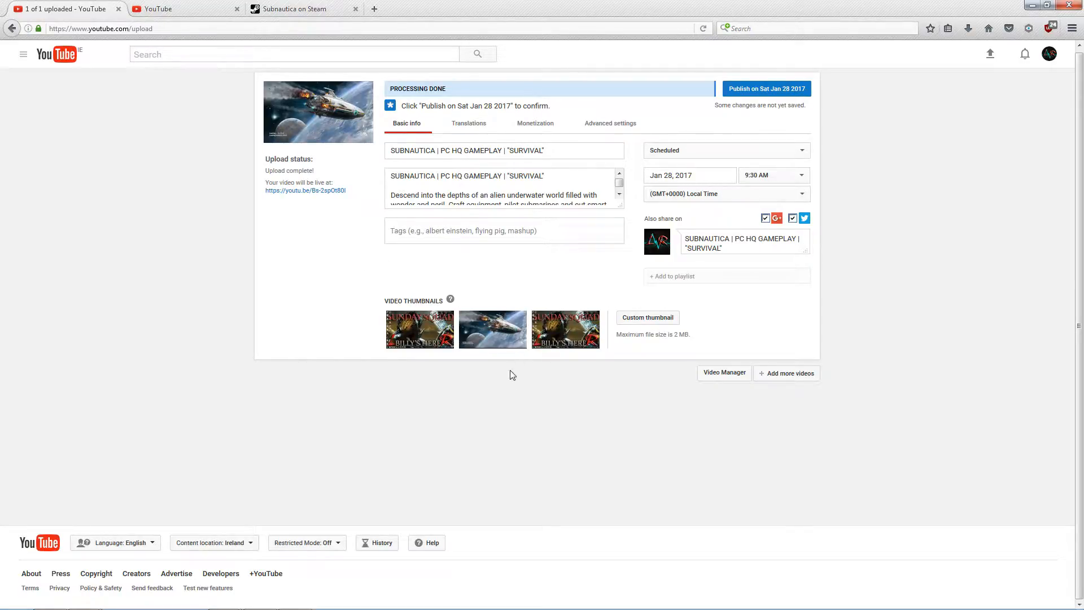
- Copy all tags from the DON'T STARVE TOGETHER video into the new upload's tags
mouse_move(487, 342)
left_click(416, 231)
left_click(206, 9)
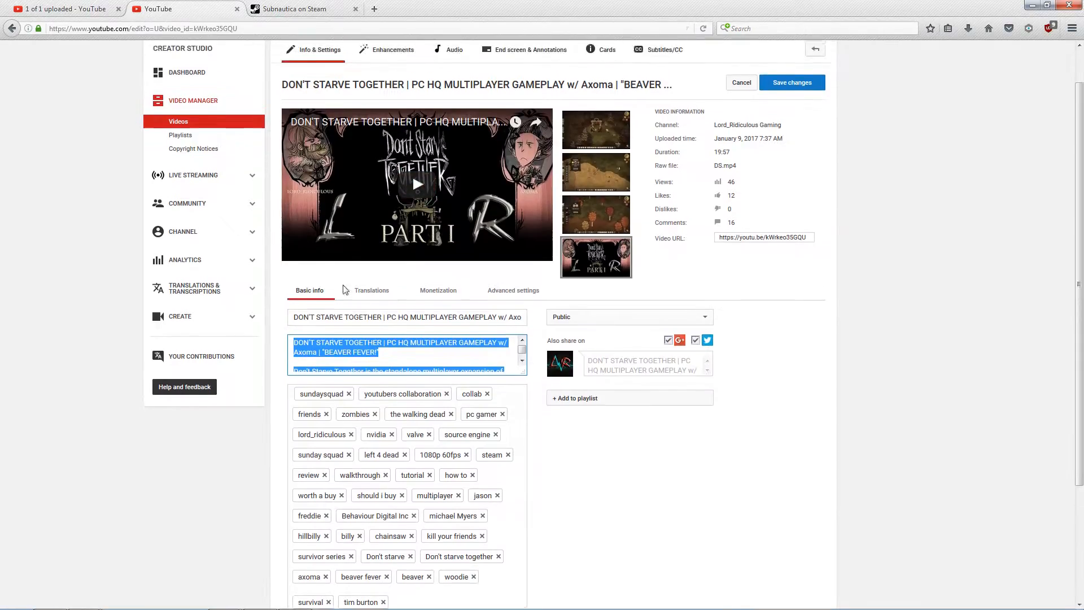
scroll(781, 305, "down", 2)
scroll(780, 305, "down", 2)
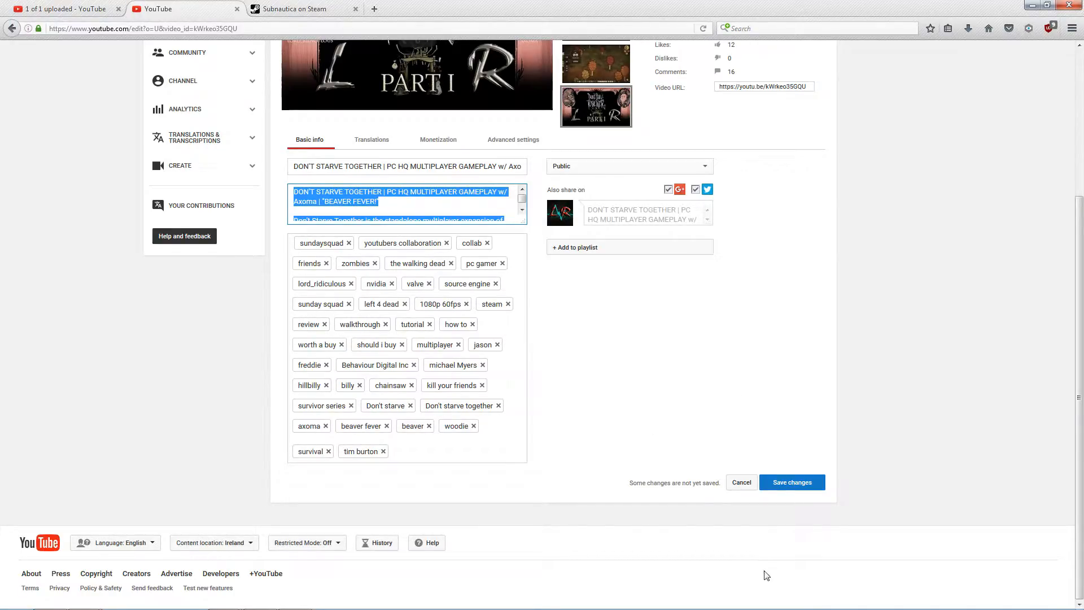
left_click(625, 493)
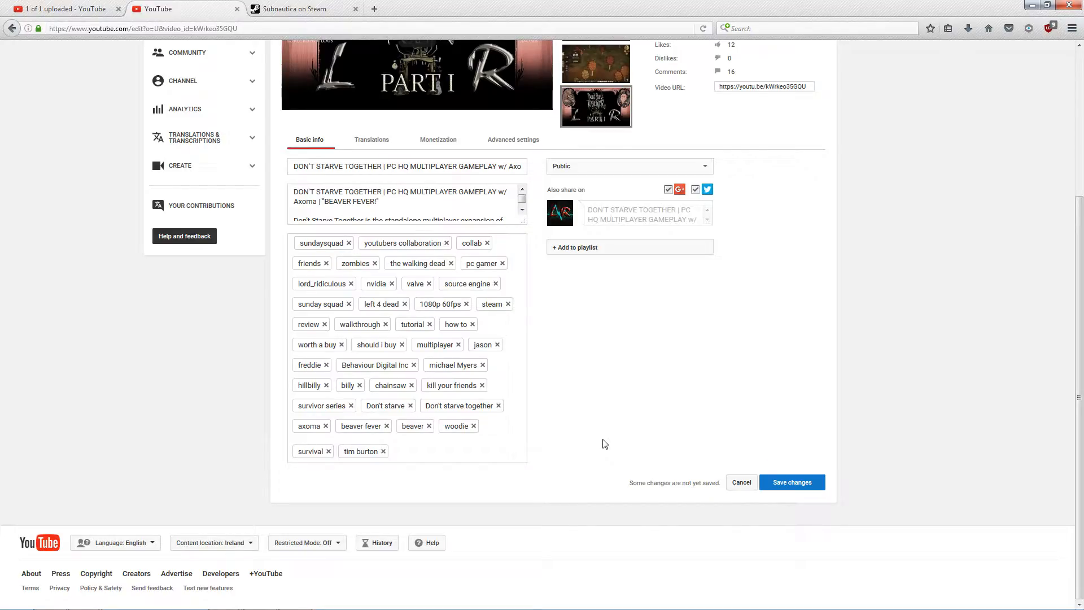
left_click(439, 452)
left_click(425, 458)
left_click(341, 221)
left_click(13, 11)
left_click(402, 239)
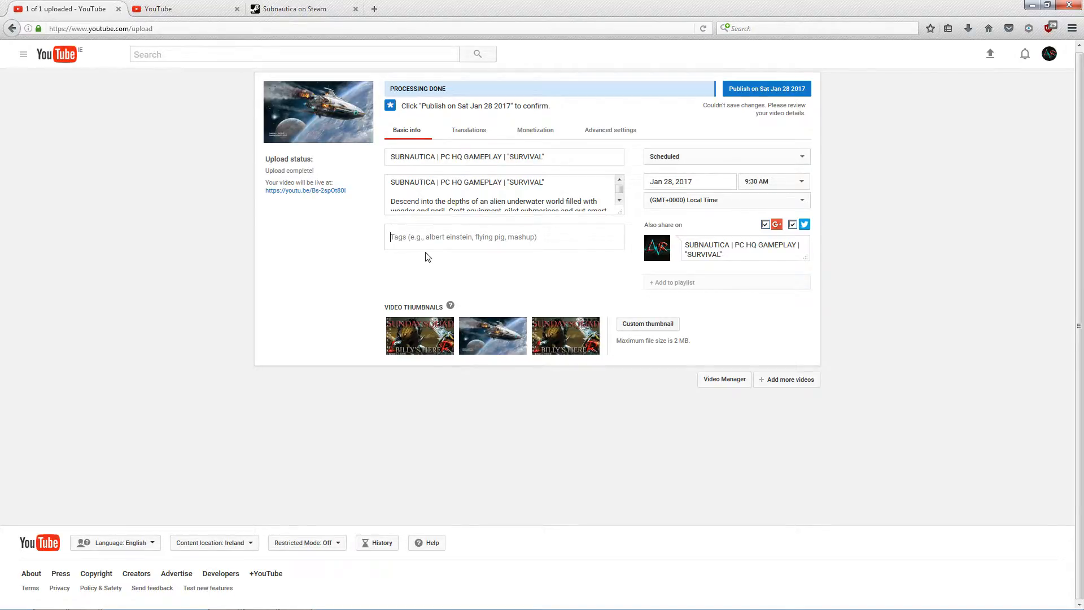
type("sundaysquad, youtubers collaboration, collab, friends, zombies, the walking dead, pc gamer, lord_ridiculous, nvidia, valve, source engine, sunday squad, left 4 dead, 1080p 60fps, steam, review, walkthrough, tutorial, how to, worth a buy, should i buy, multiplayer, jason, freddie, Behaviour Digital Inc, michael Myers, hillbilly, billy, chainsaw, kill your friends, survivor series, Don't starve, Don't starve together, axoma, beaver fever, beaver, woodie, survival, tim burton")
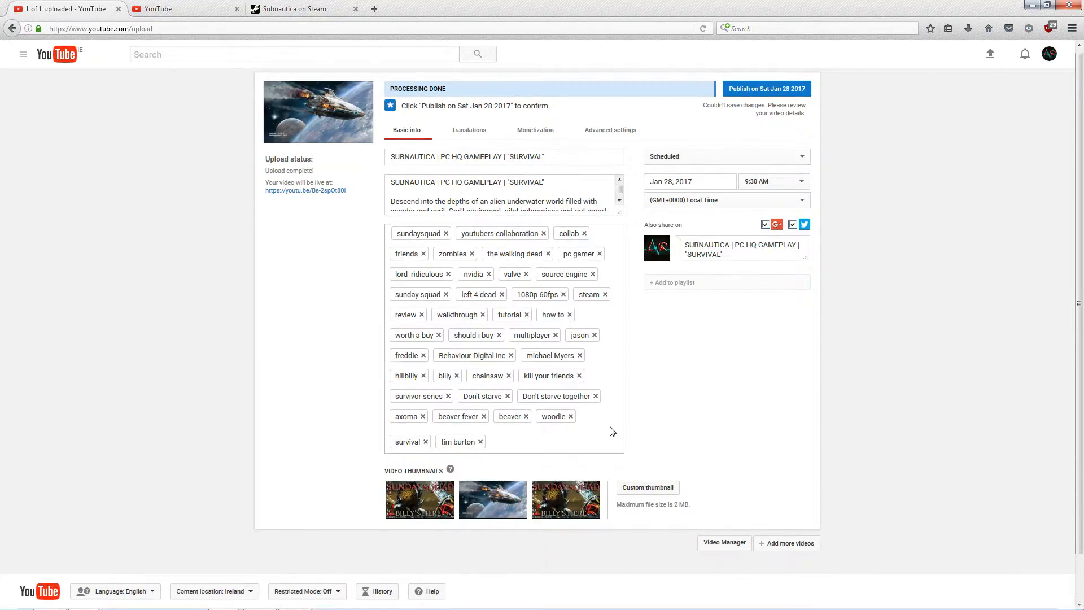
- Remove the tags beaver, Don't starve together, kill your friends, zombies and friends from the upload
left_click(526, 416)
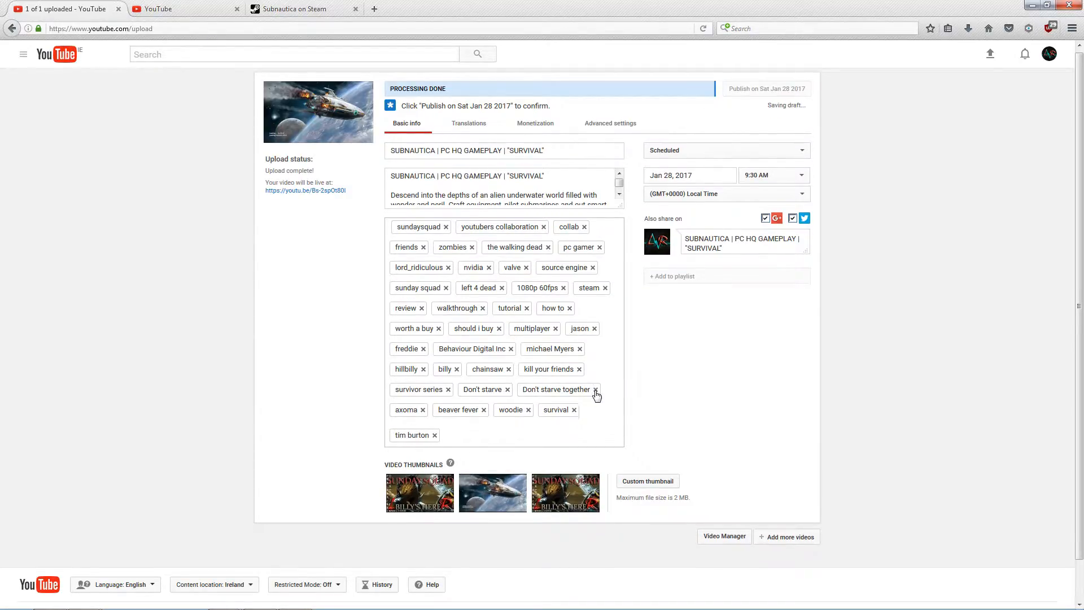
left_click(596, 390)
left_click(580, 369)
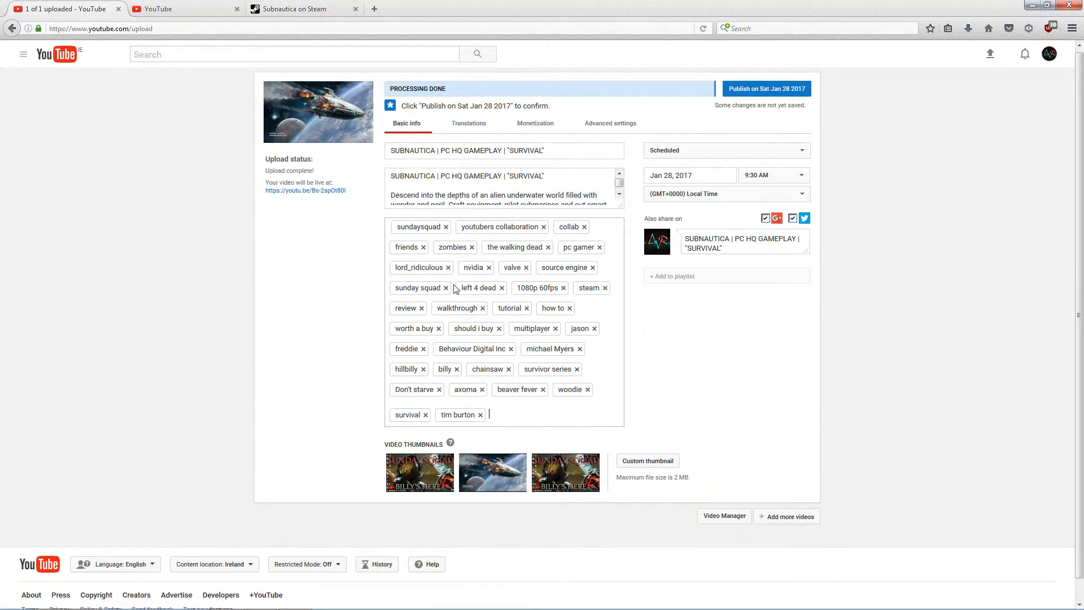
left_click(471, 248)
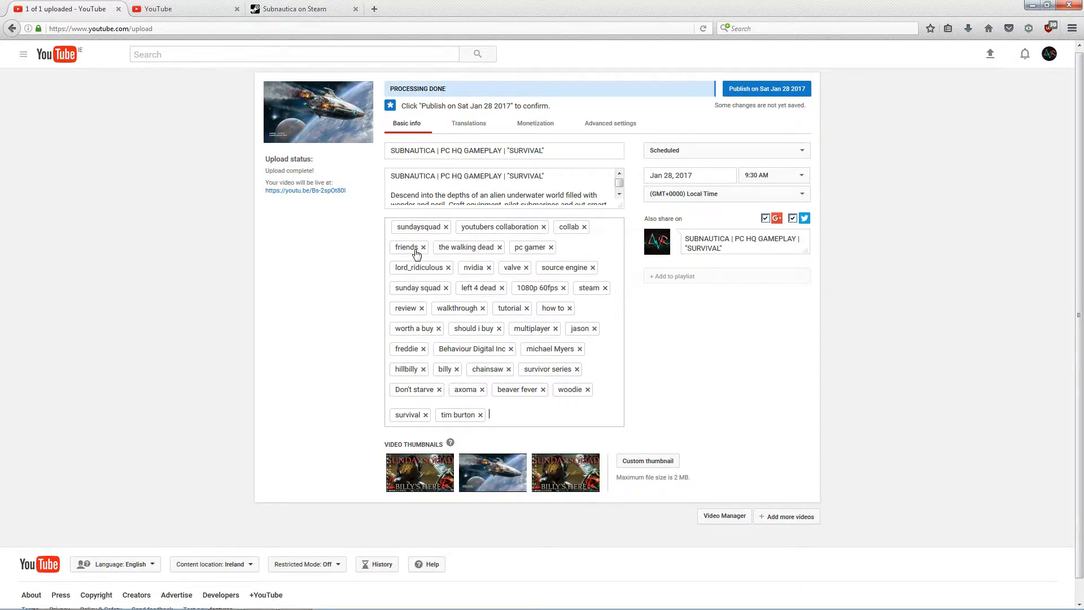
left_click(424, 248)
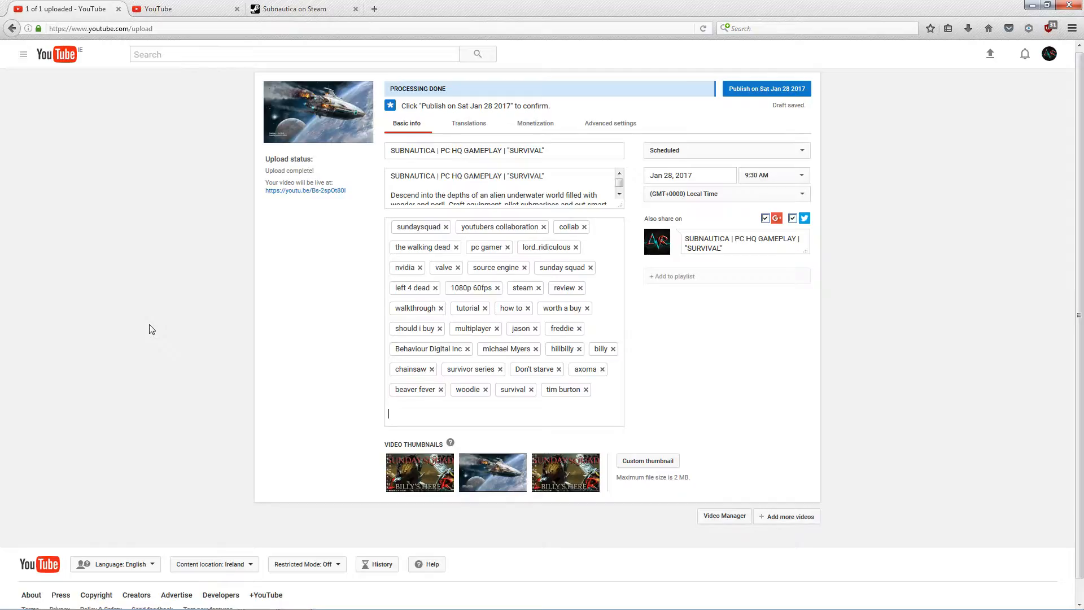
- Copy the Steam page's popular tags Early Access, Survival, Open World and Exploration into a blank Notepad document
left_click(293, 8)
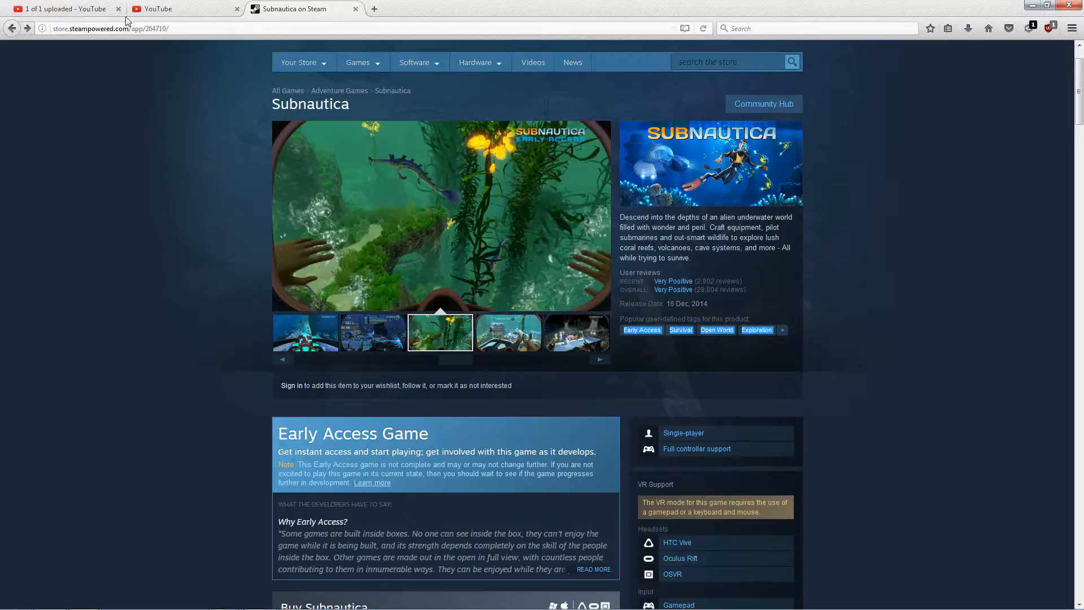
left_click(43, 6)
key("ctrl+v")
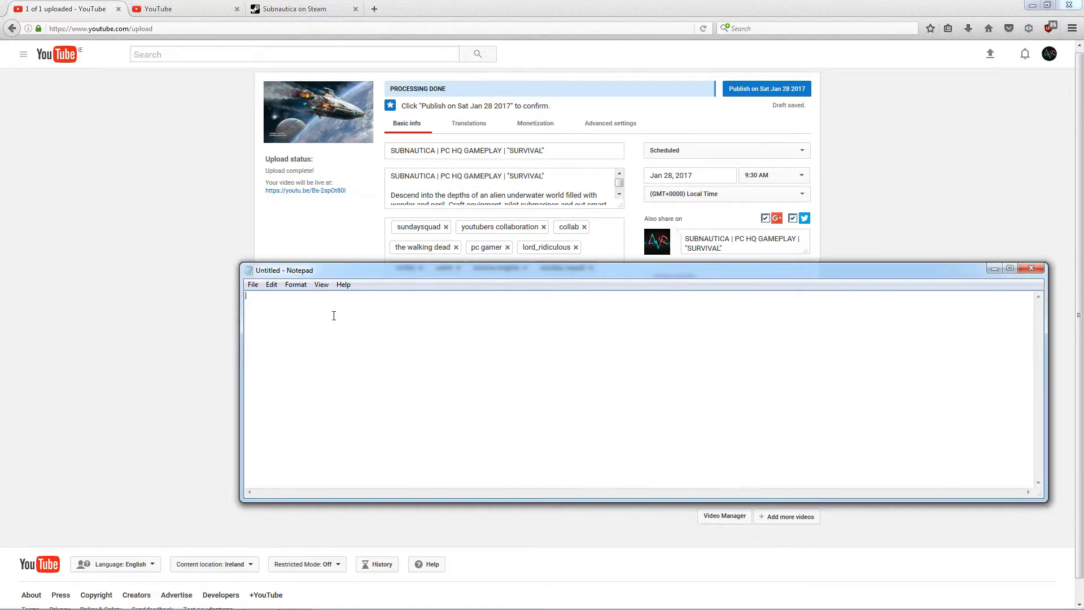
type("Early Access Survival Open World Exploration")
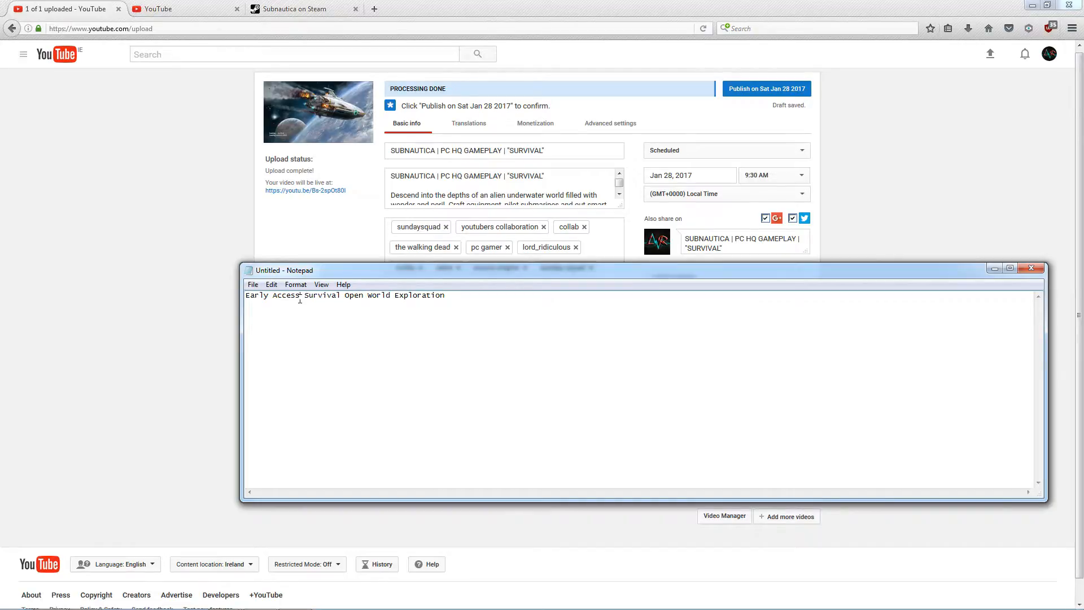
- Separate Early Access, Survival, Open World and Exploration with commas in the Notepad text
left_click(300, 294)
type(",")
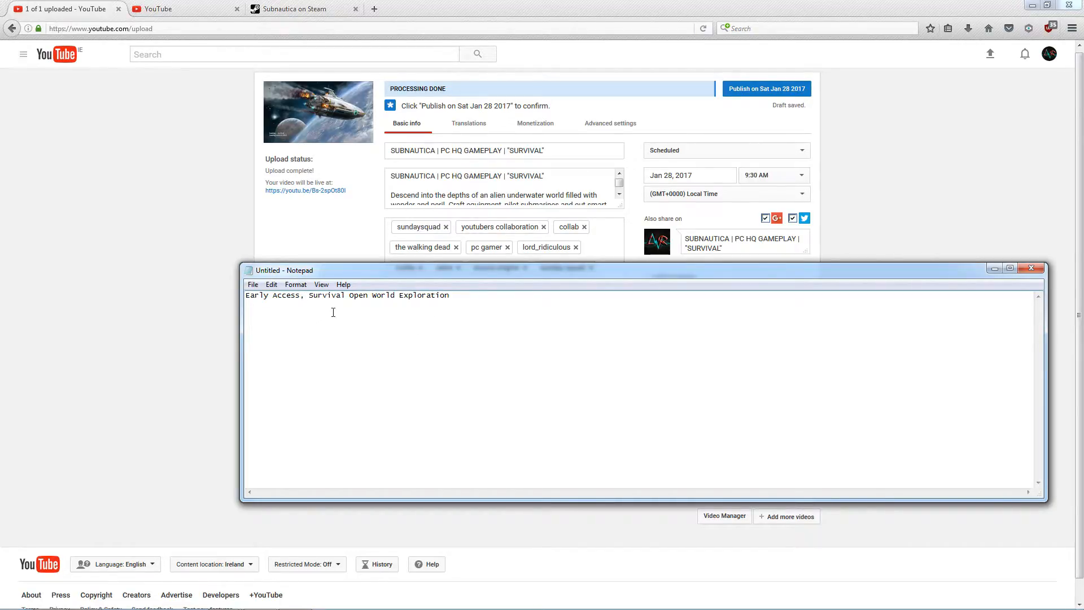
left_click(347, 296)
type(",")
left_click(399, 296)
type(",")
- Copy the comma-separated Steam tags from Notepad to the end of the upload's tags in YouTube
left_click_drag(491, 298, 203, 278)
key("ctrl+c")
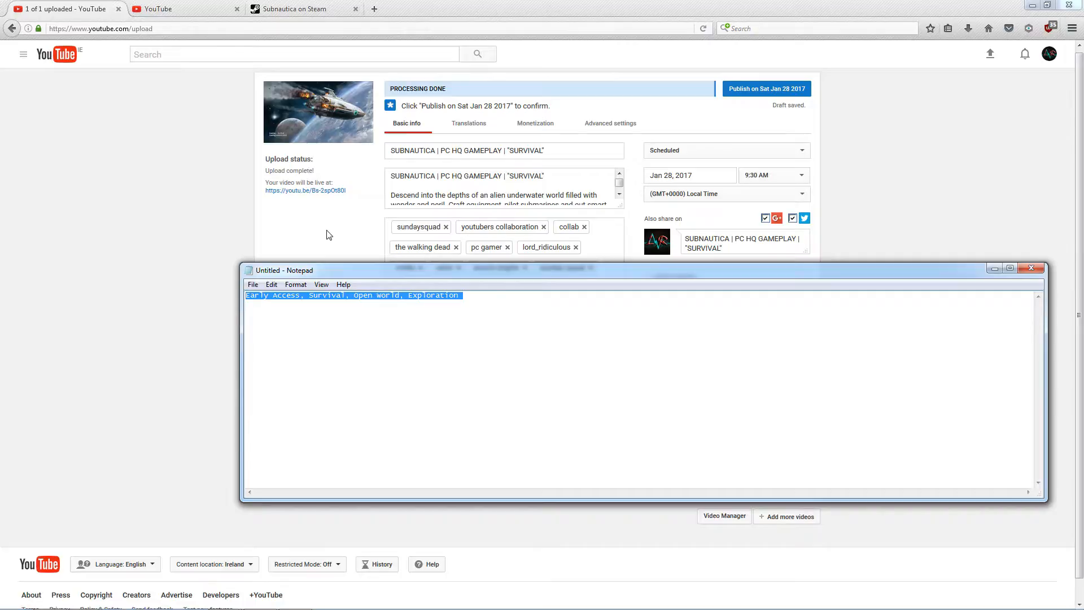
left_click(344, 235)
left_click(418, 416)
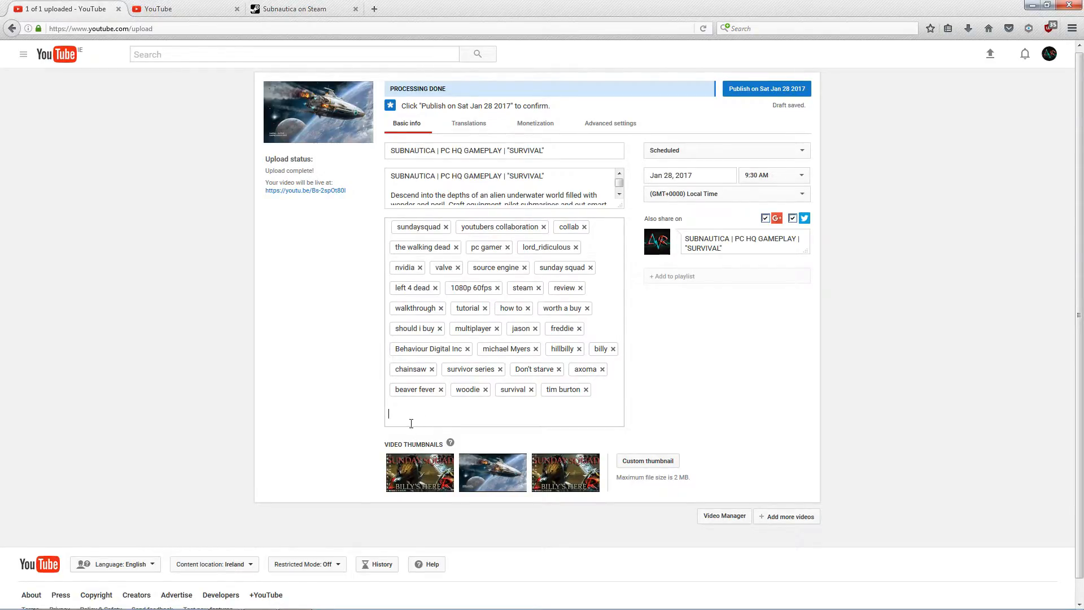
key("ctrl+v")
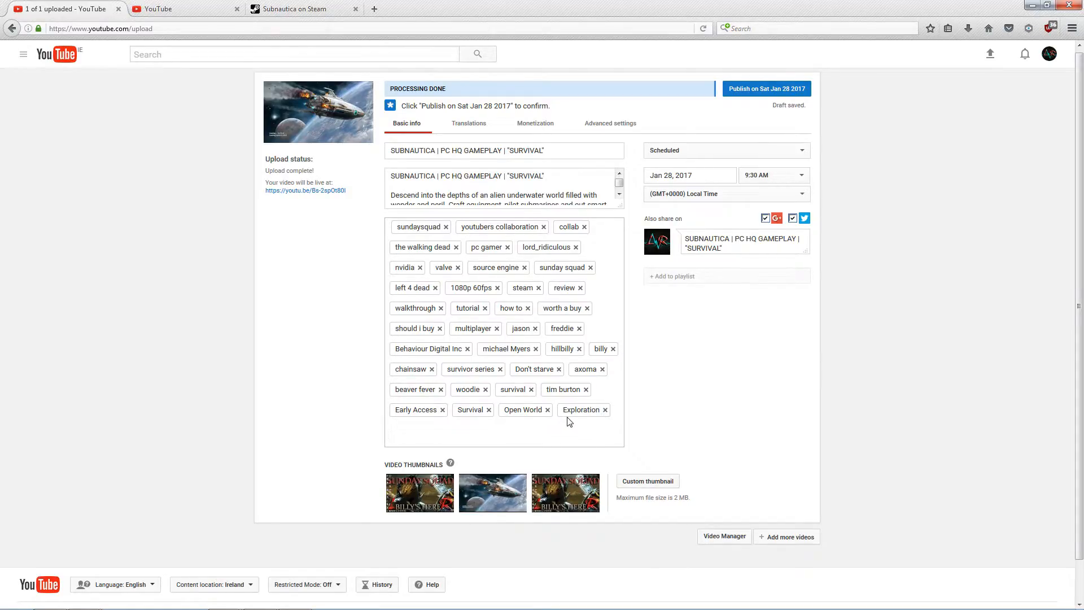
- Replace the Notepad text with the short game summary copied from the Subnautica Steam page
left_click(309, 7)
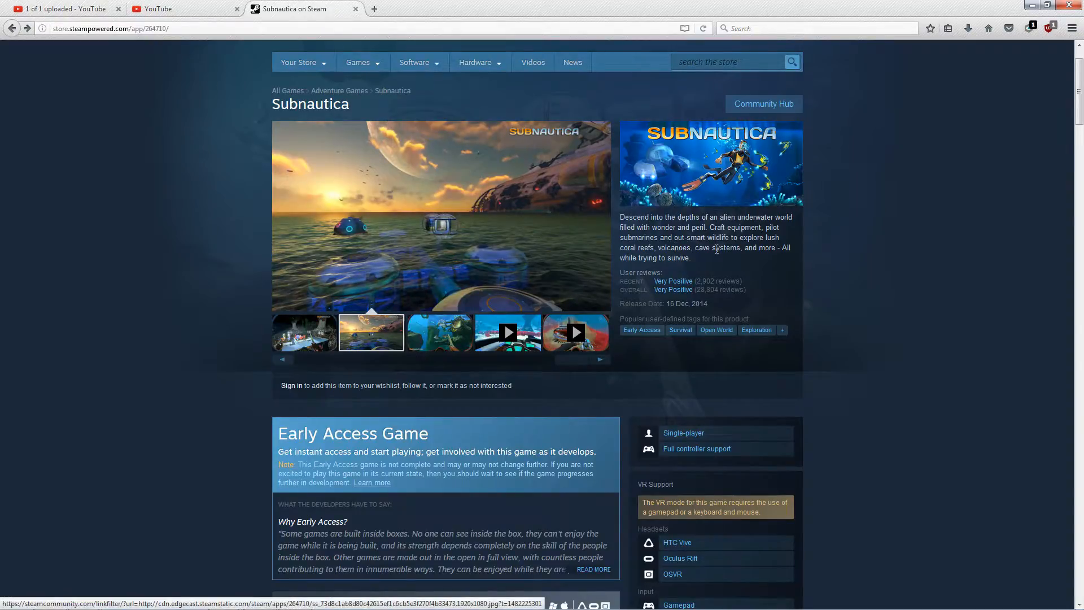
left_click_drag(691, 259, 621, 217)
key("ctrl+c")
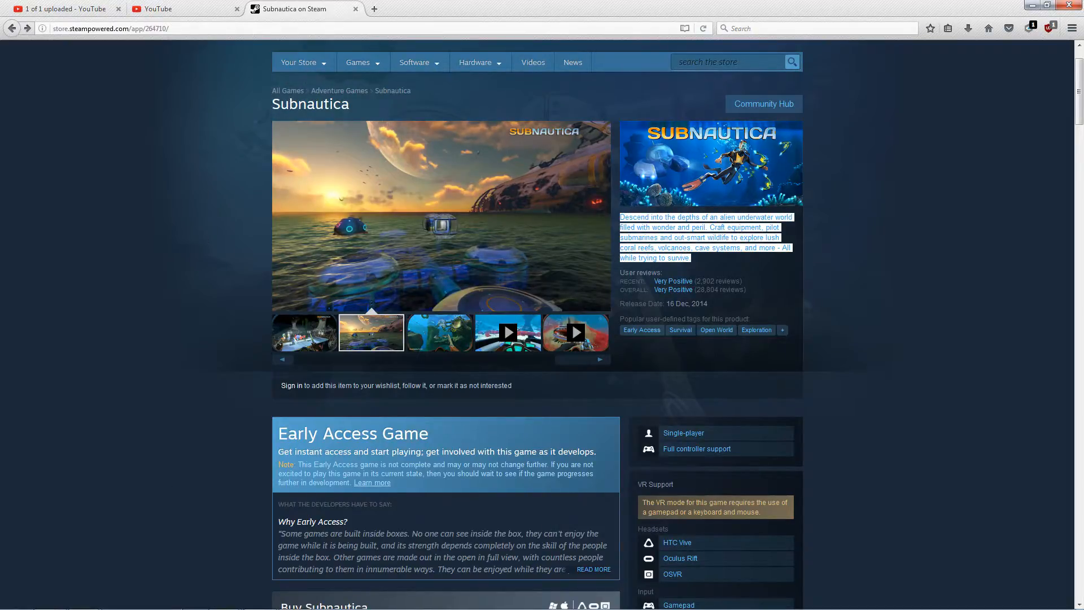
left_click(259, 598)
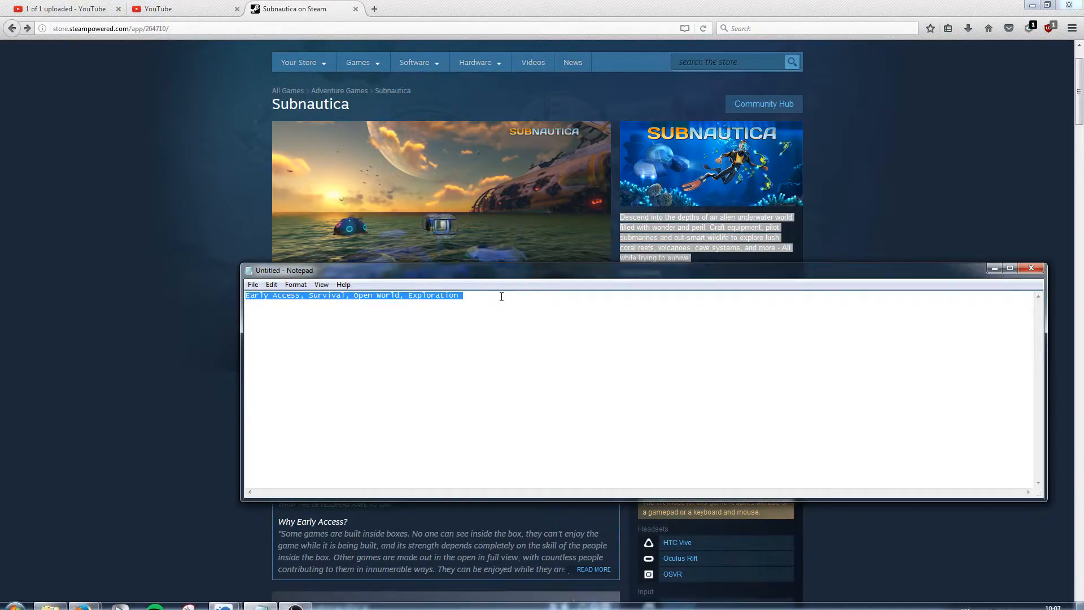
key("BackSpace")
key("ctrl+v")
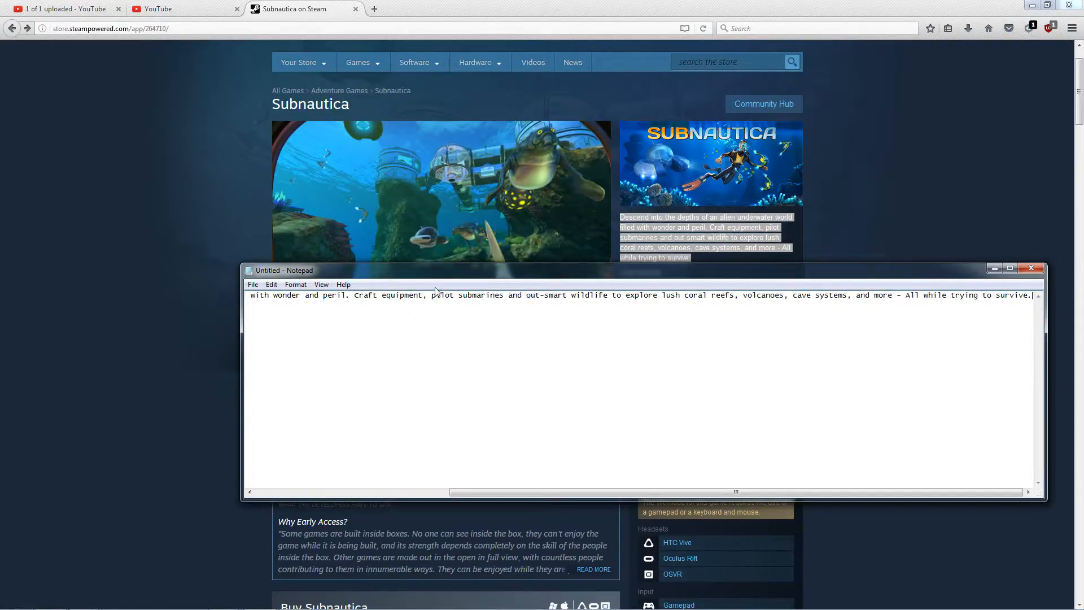
- Delete "Descend into the" from the start of the Notepad summary and put a comma after "depths"
left_click_drag(440, 295, 120, 282)
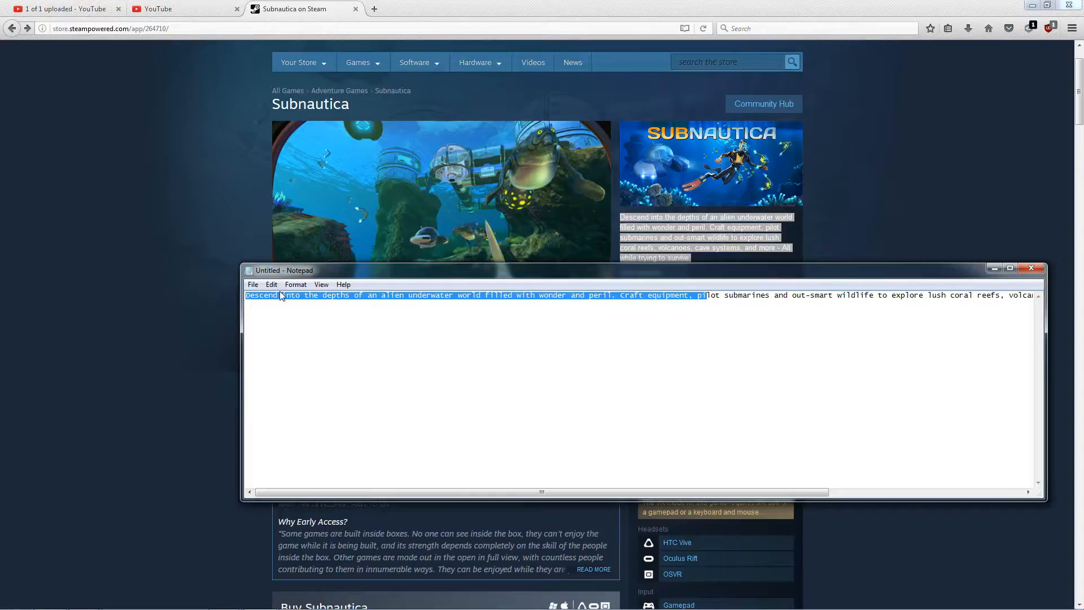
left_click(300, 315)
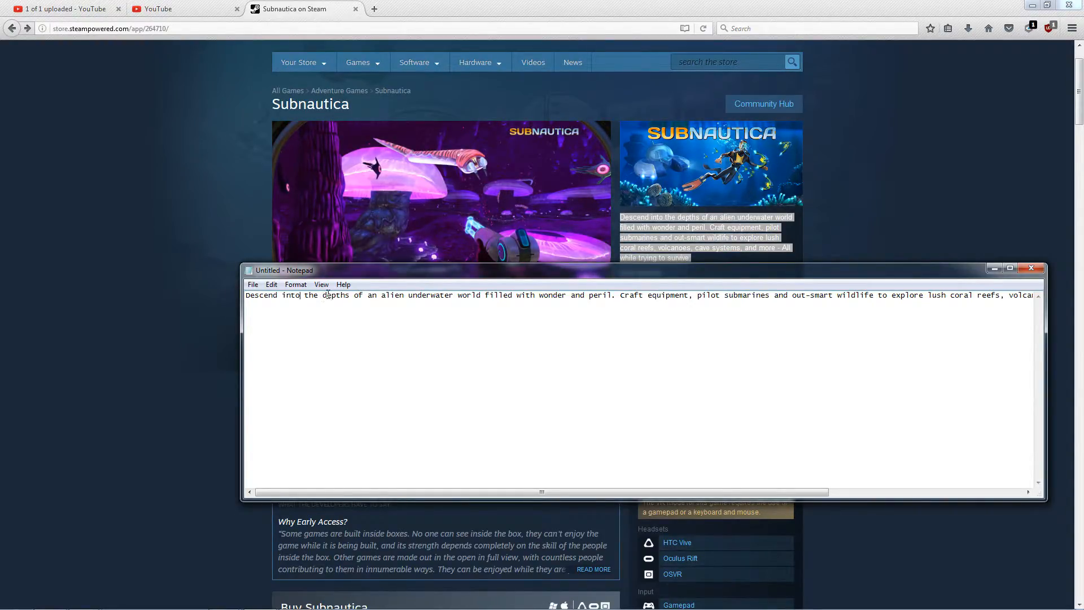
left_click_drag(323, 296, 165, 287)
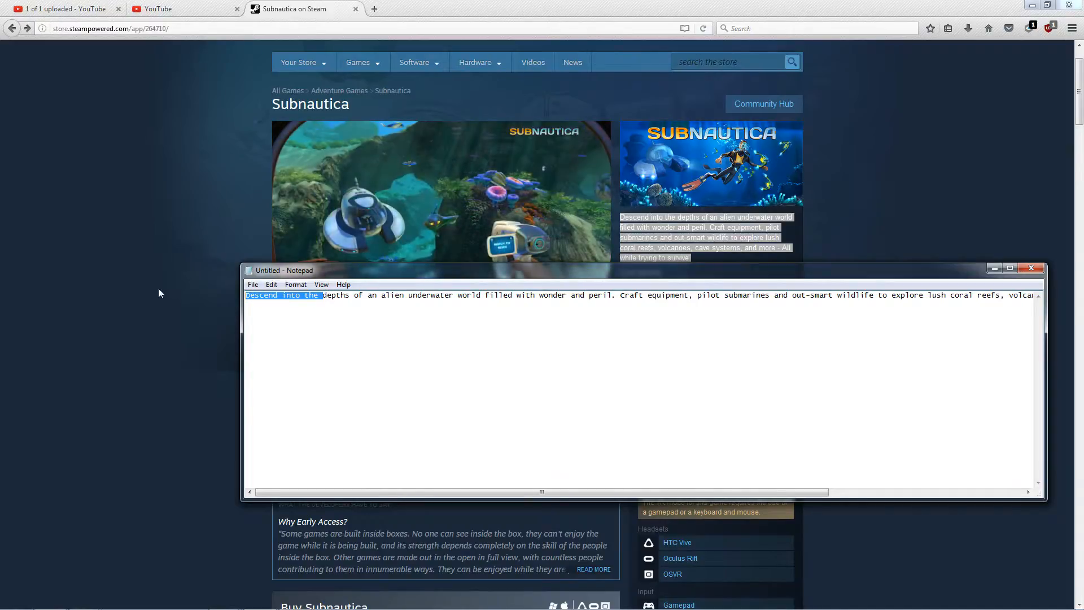
key("Delete")
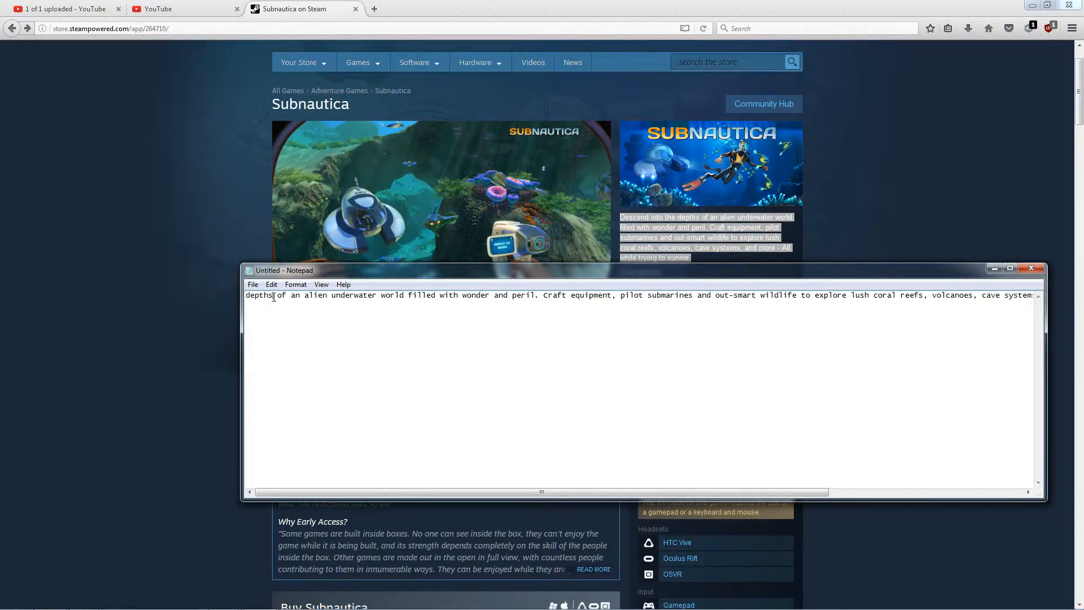
type(",")
- Delete "of an" from the Notepad summary and put commas after "alien" and "underwater world"
left_click_drag(281, 297, 311, 297)
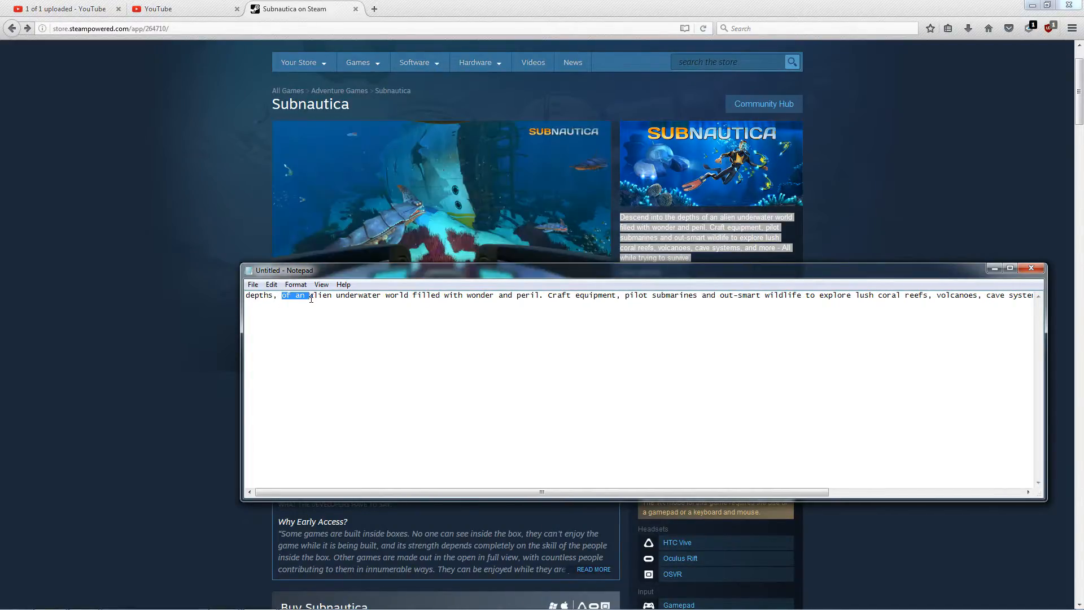
key("Delete")
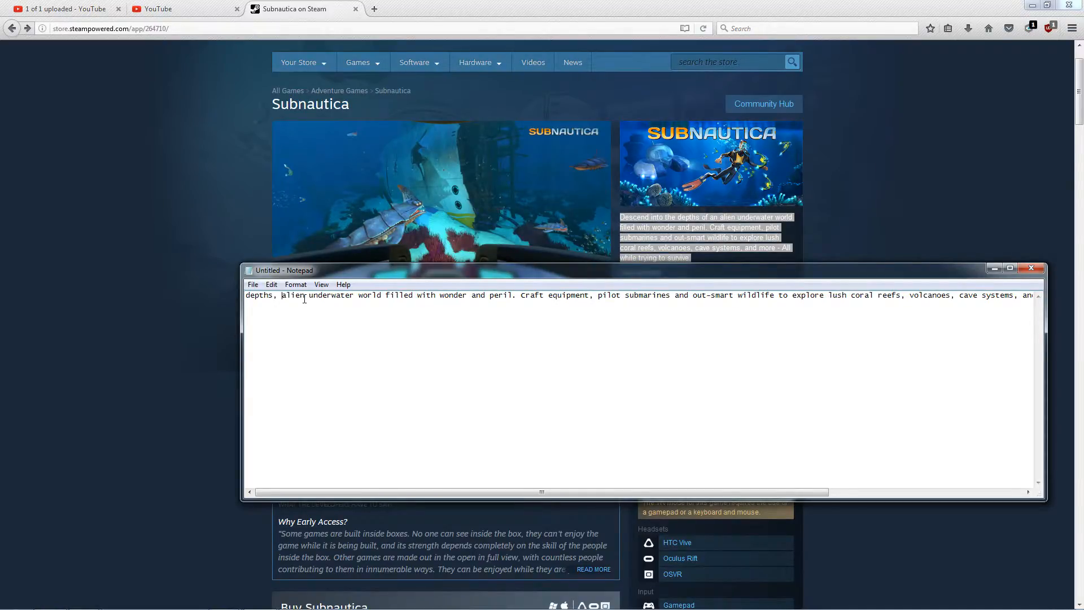
left_click(305, 298)
type(",")
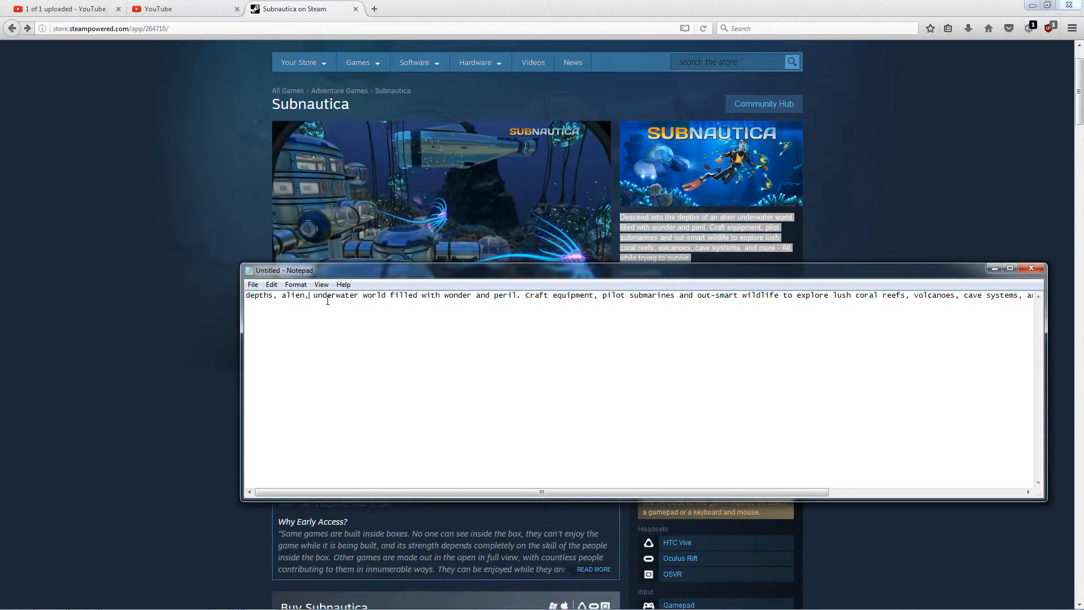
left_click(386, 298)
type(",")
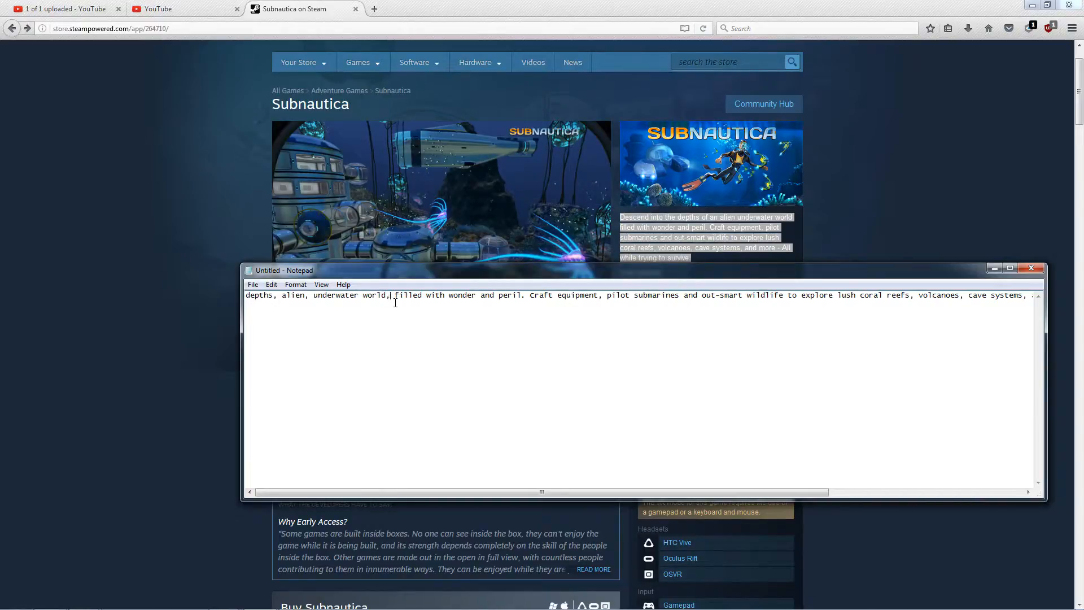
- Delete "filled with wonder and peril." from the Notepad summary and put a comma after "pilot submarines"
left_click_drag(397, 296, 526, 291)
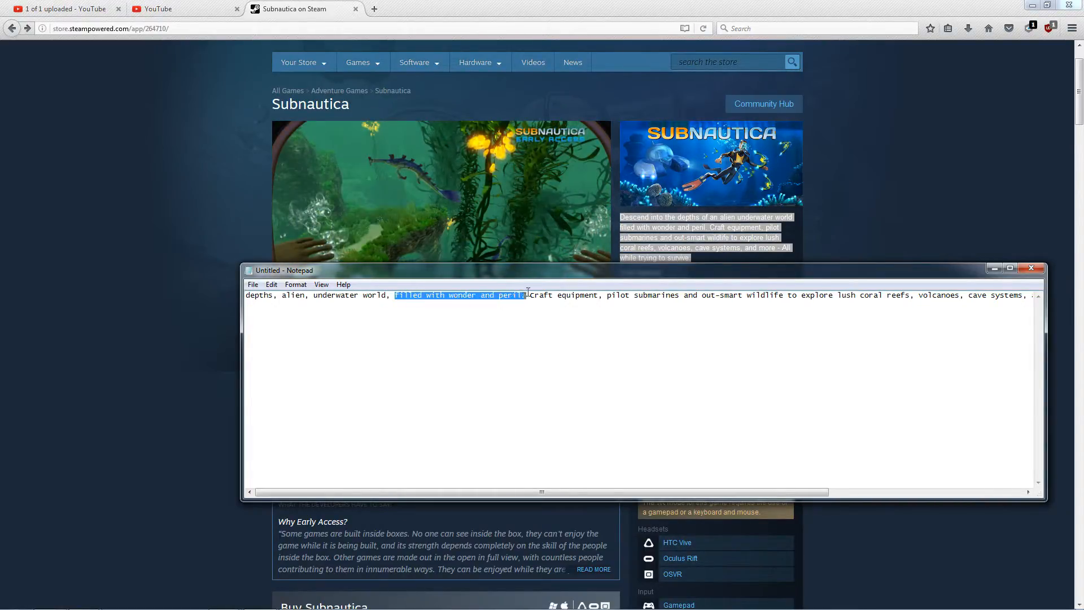
key("Delete")
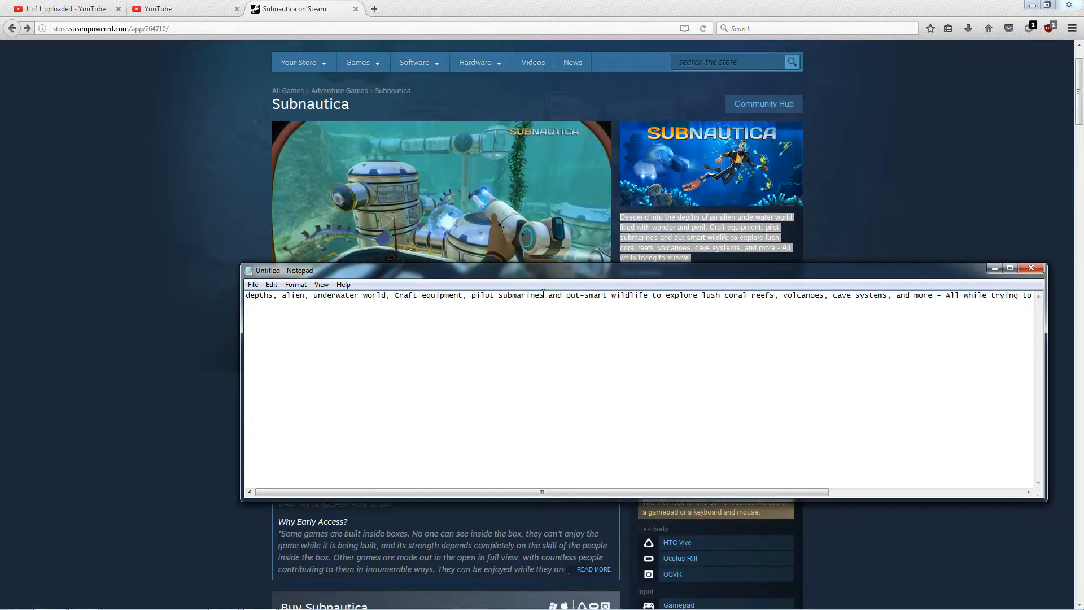
type(",")
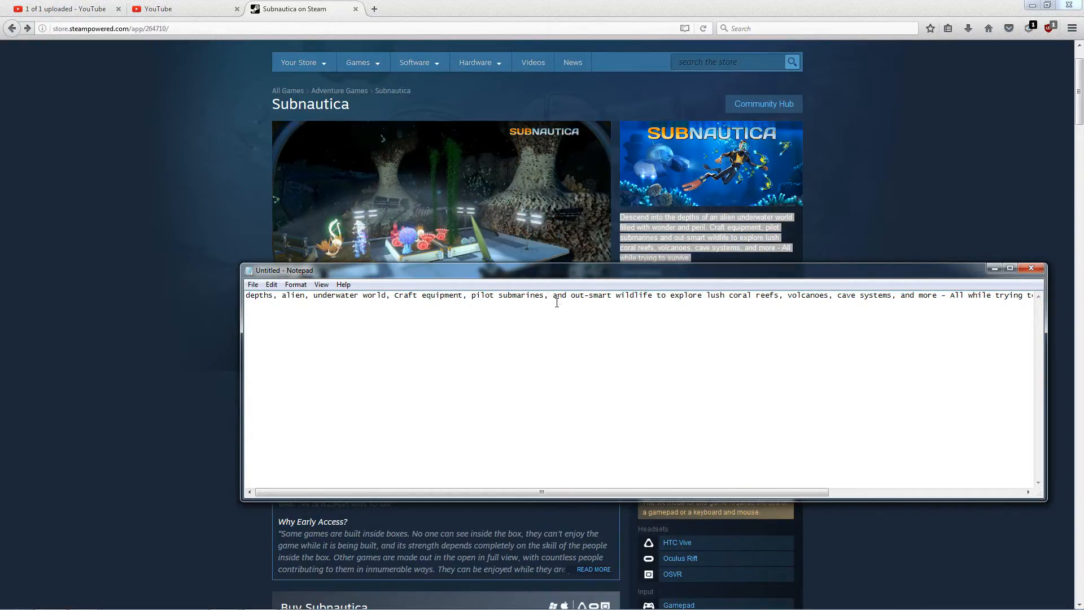
- Delete "and out-smart wildlife to" from the Notepad summary and put a comma after "explore"
left_click_drag(557, 298, 678, 304)
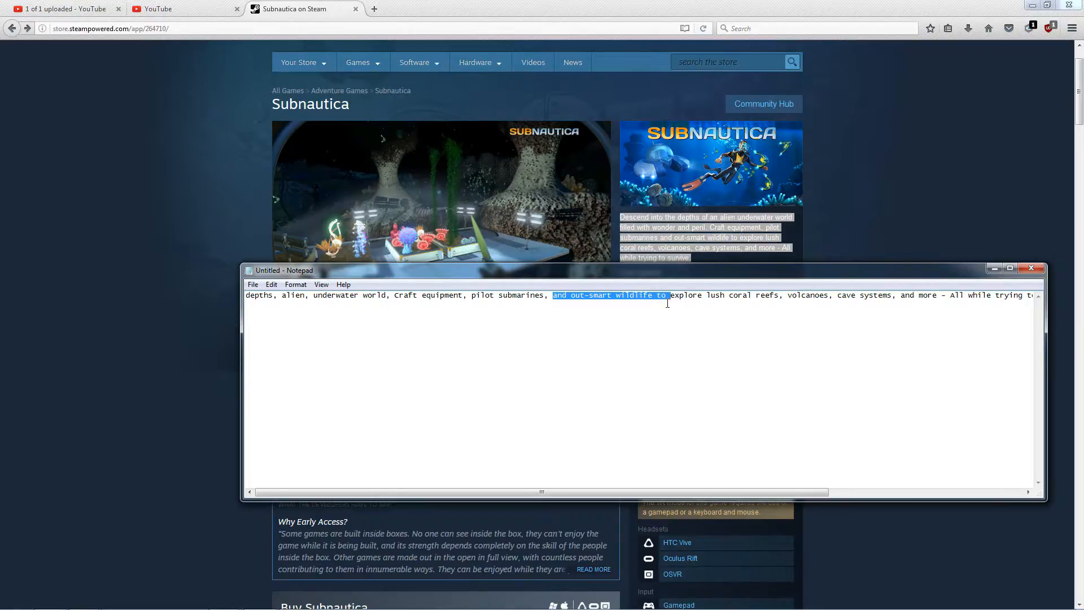
key("BackSpace")
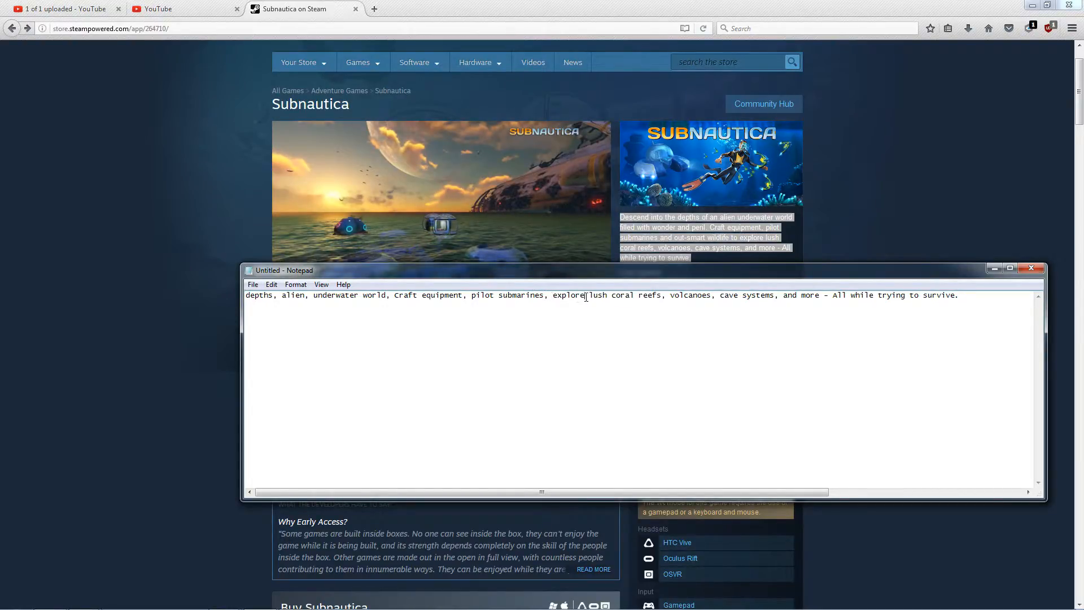
left_click(589, 314)
type(",")
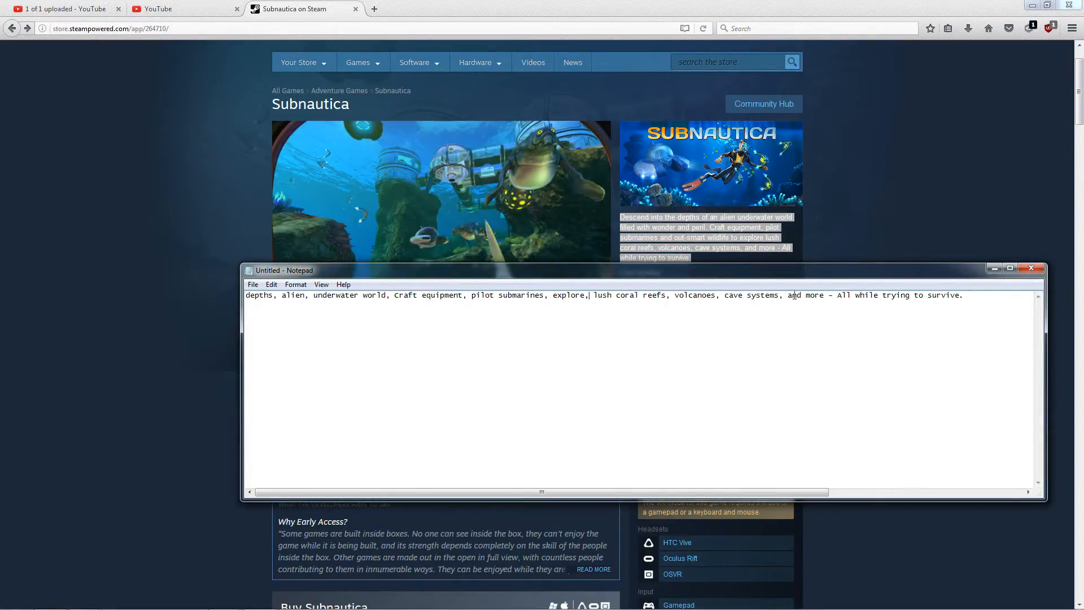
- Delete "and more - All while trying to" from the Notepad summary and finish the line with "survive, survival"
left_click_drag(793, 296, 930, 303)
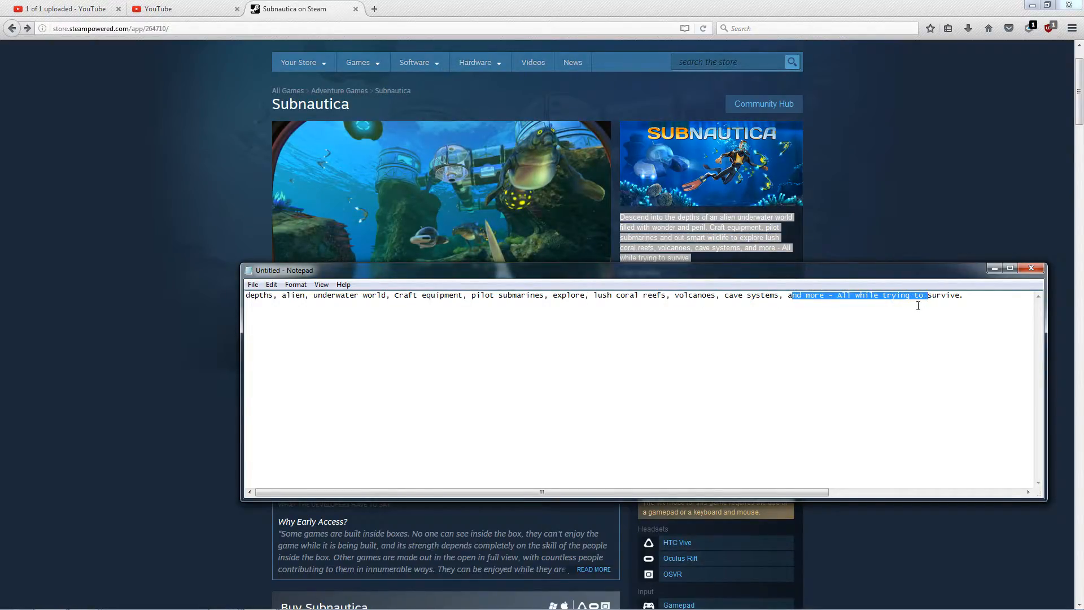
key("BackSpace")
key("BackSpace")
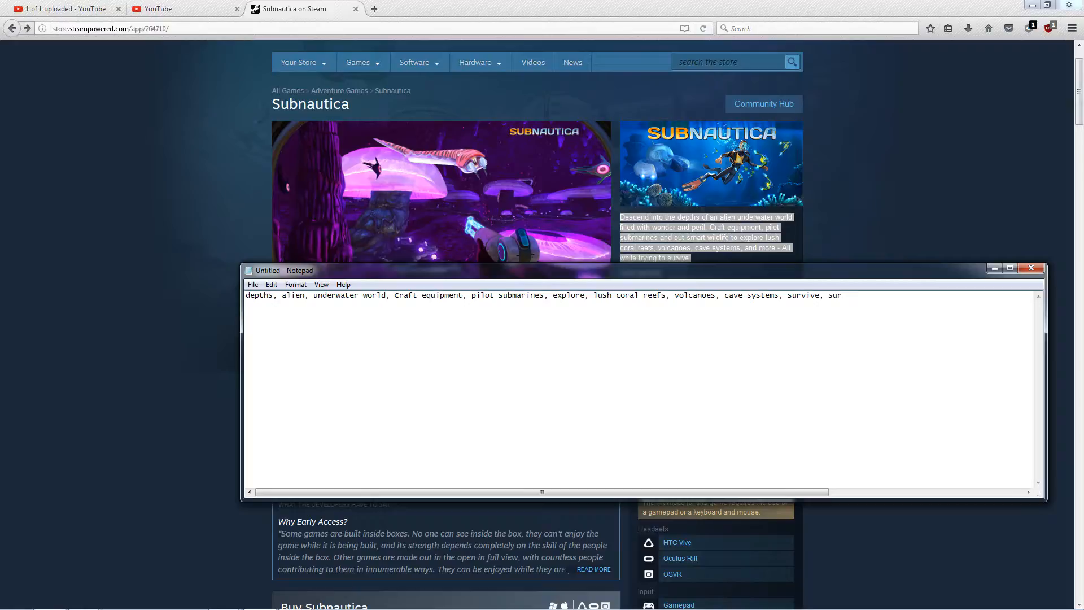
key("BackSpace")
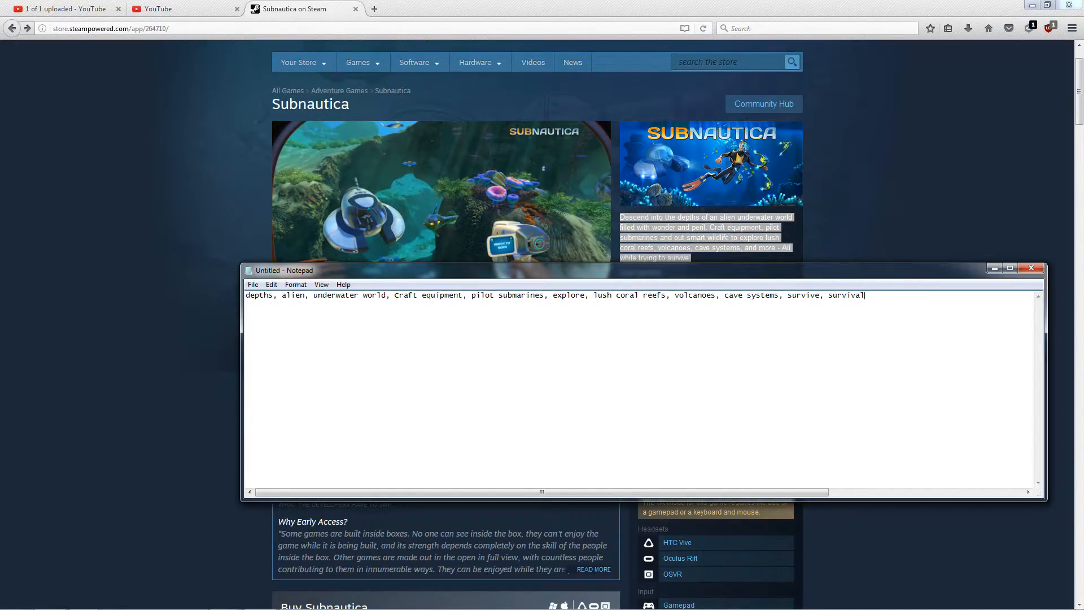
- Copy the comma-separated summary keywords from Notepad to the end of the upload's tags in YouTube
left_click_drag(883, 298, 181, 291)
key("ctrl+c")
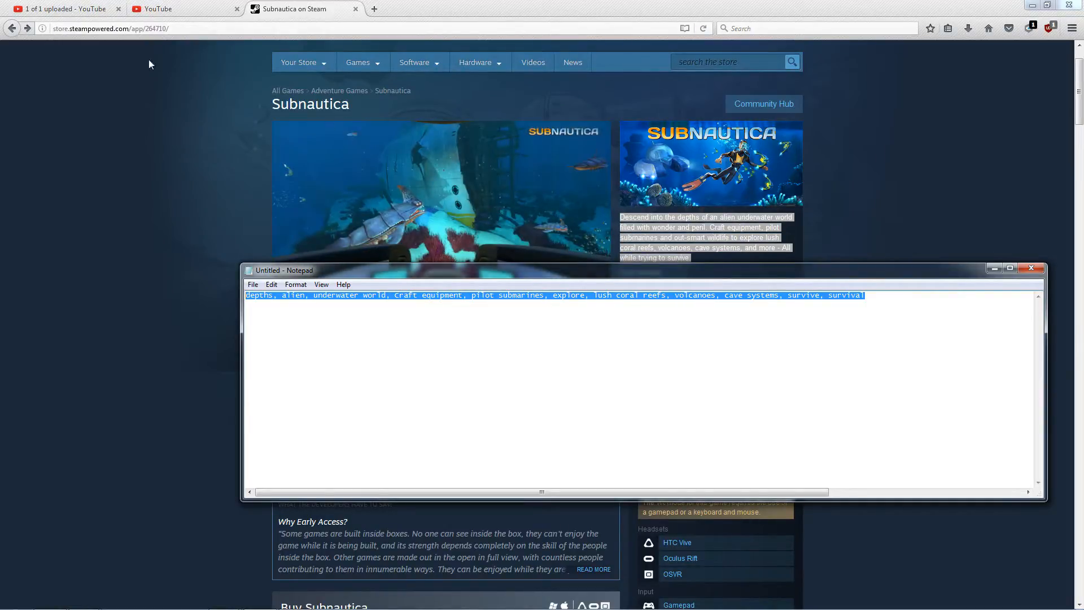
left_click(62, 9)
left_click(513, 425)
key("ctrl+v")
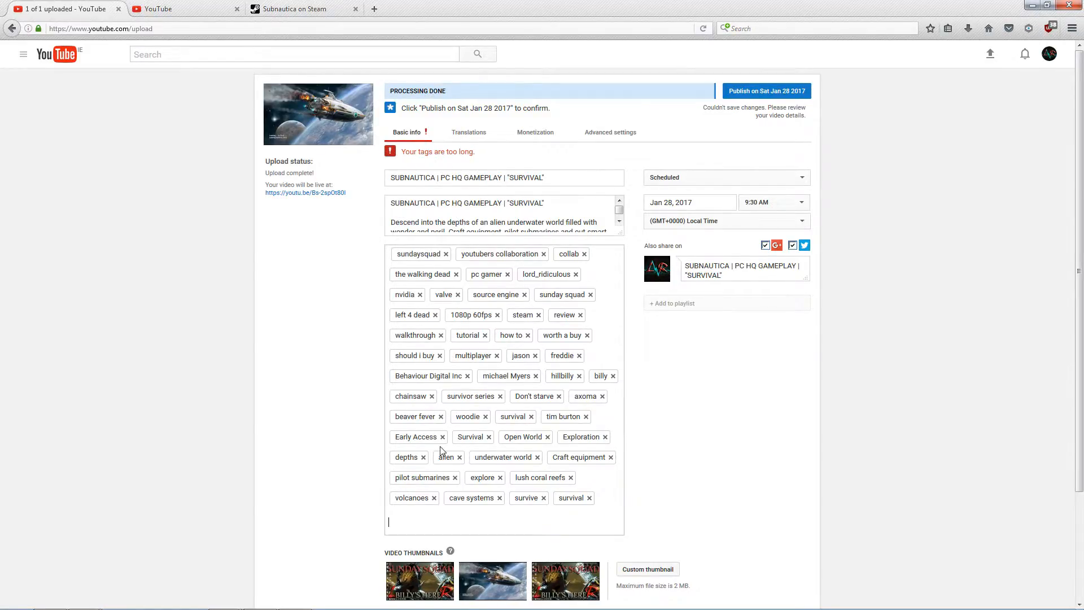
- Remove the tags "sundaysquad", "youtubers collaboration", "the walking dead", "pc gamer", the channel name, "left 4 dead", "walkthrough" and "should i buy"
left_click(439, 356)
left_click(441, 336)
left_click(435, 315)
left_click(456, 275)
left_click(446, 254)
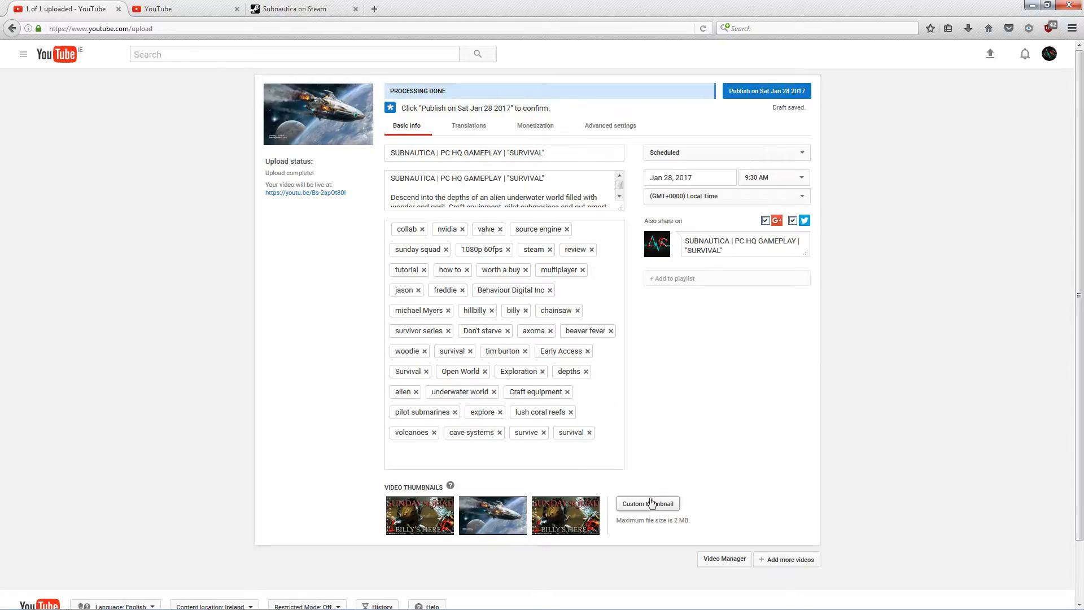
- Upload the image "LR Desktop1" from the Pictures library as the video's custom thumbnail
mouse_move(439, 536)
left_click(665, 508)
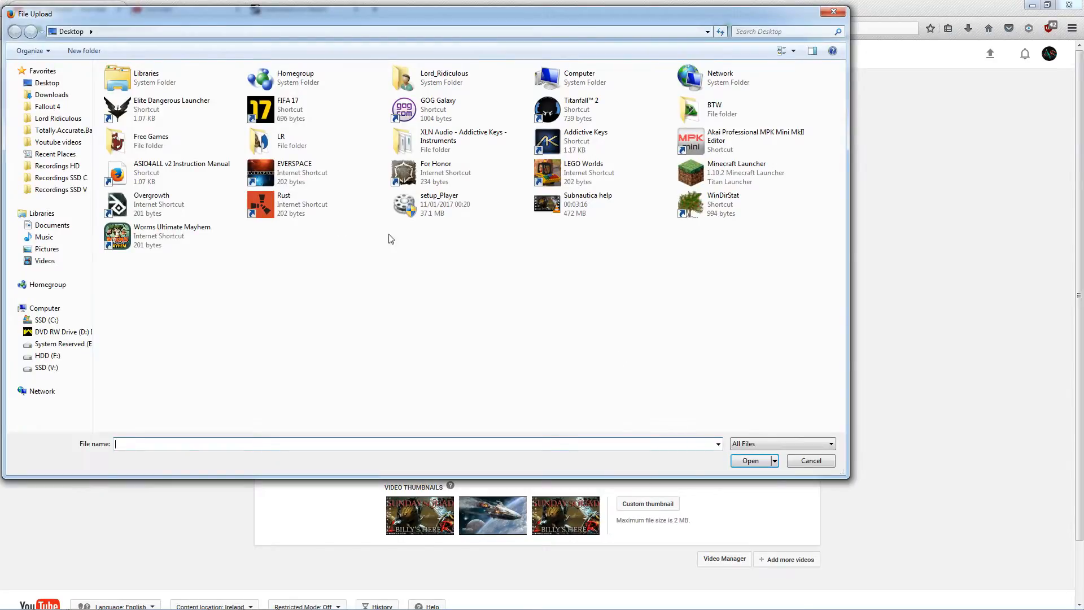
left_click(46, 248)
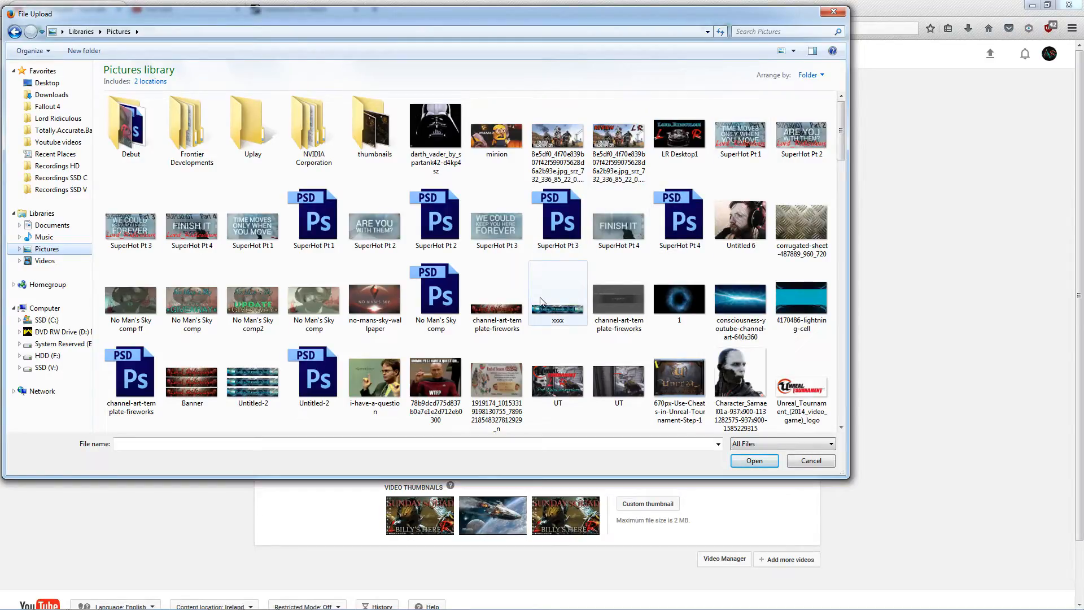
left_click(680, 133)
left_click(756, 465)
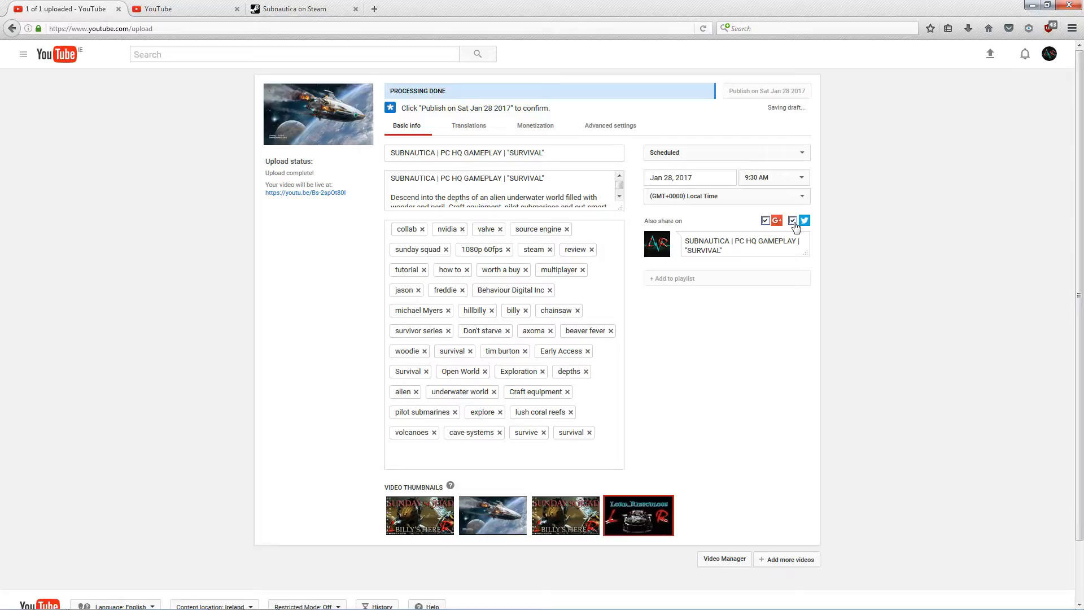
- Turn off sharing on Google+ and Twitter and schedule the video for Jan 27, 2017 at 10:30 AM
left_click(765, 221)
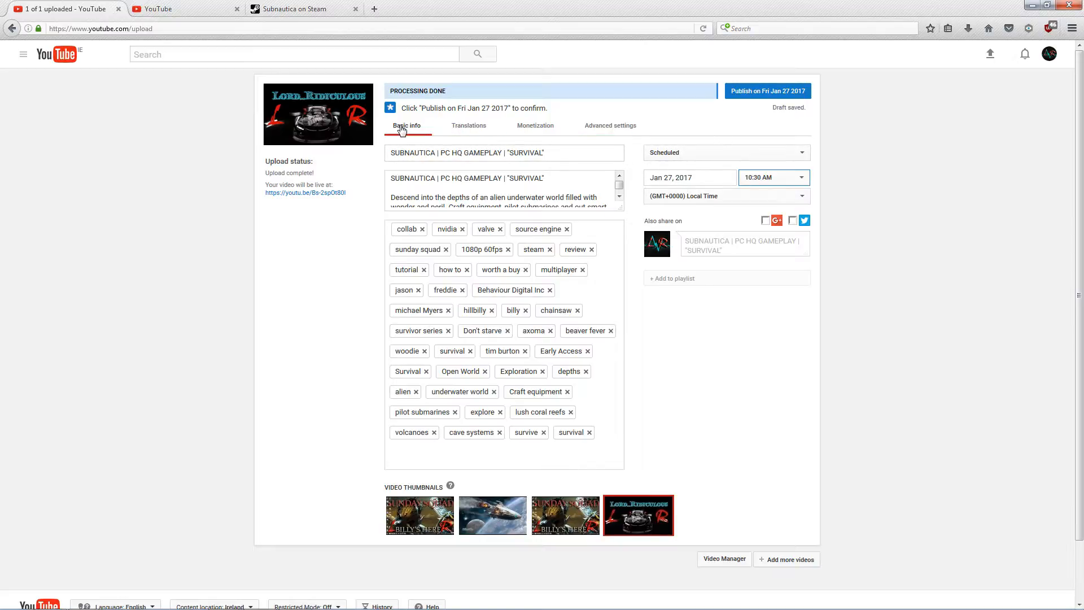
- Turn on monetization with ads for the Subnautica video and confirm its scheduled publication
left_click(533, 128)
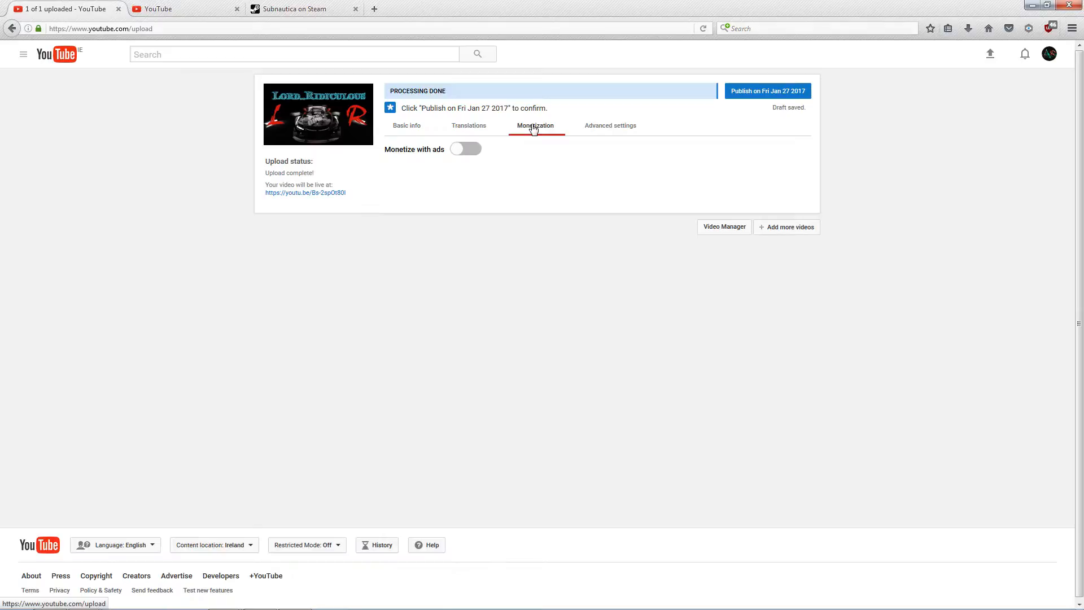
left_click(477, 150)
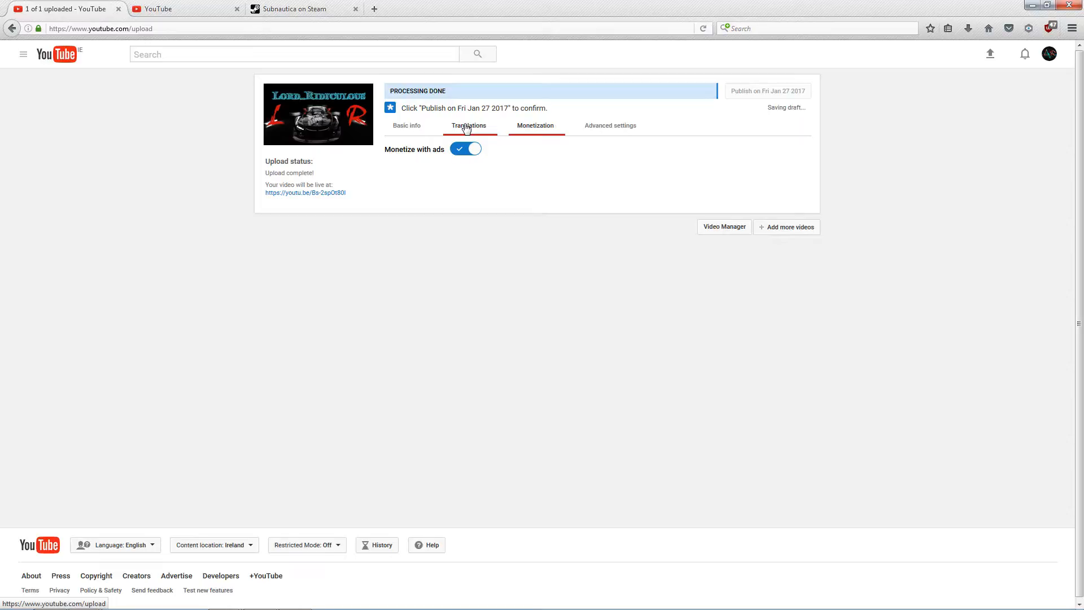
left_click(466, 126)
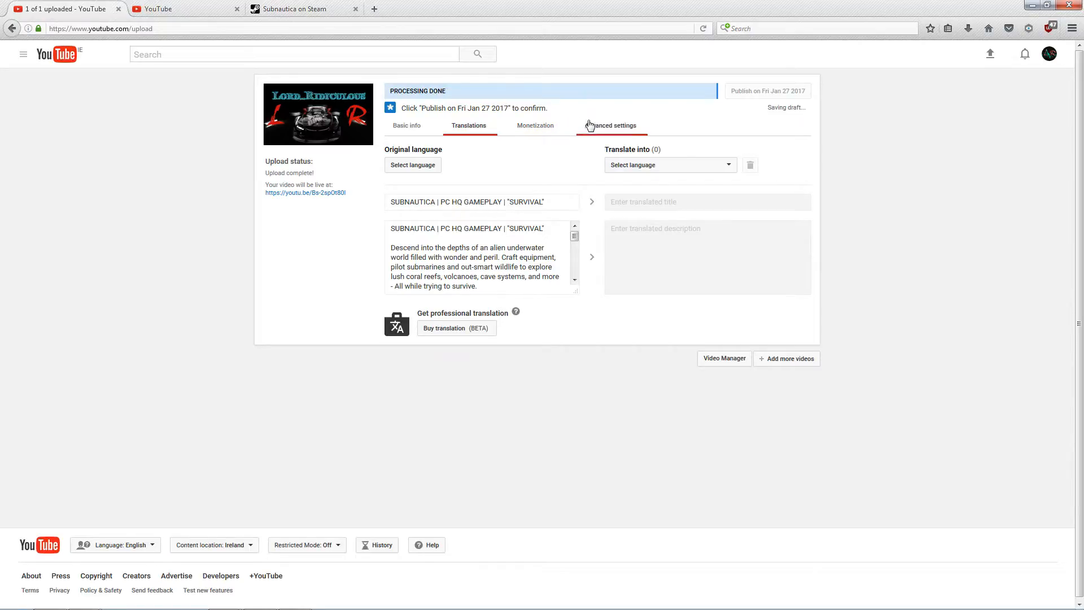
left_click(610, 126)
left_click(407, 126)
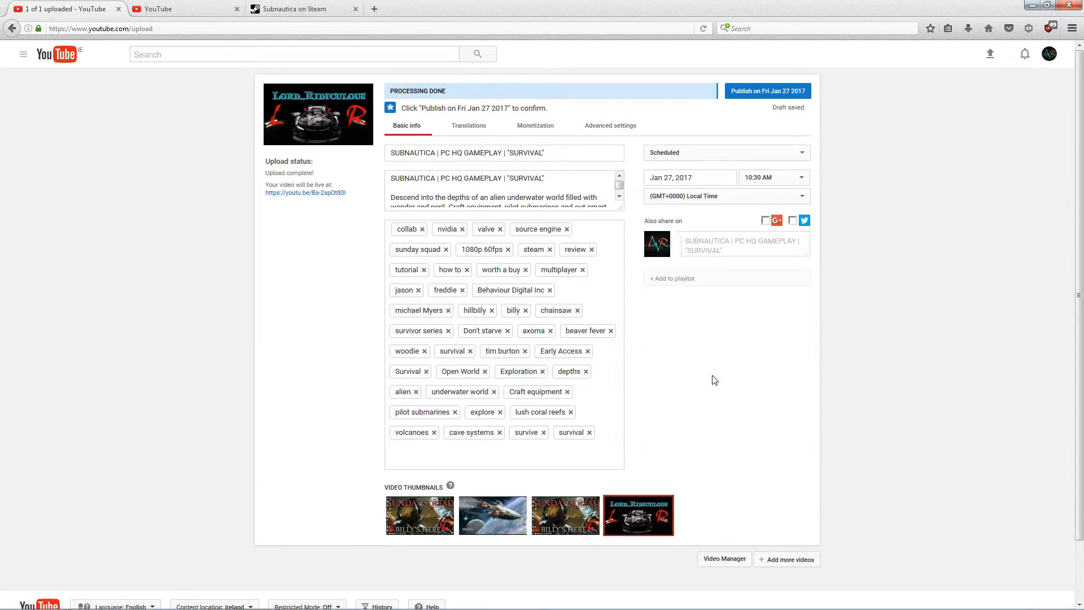
left_click(750, 100)
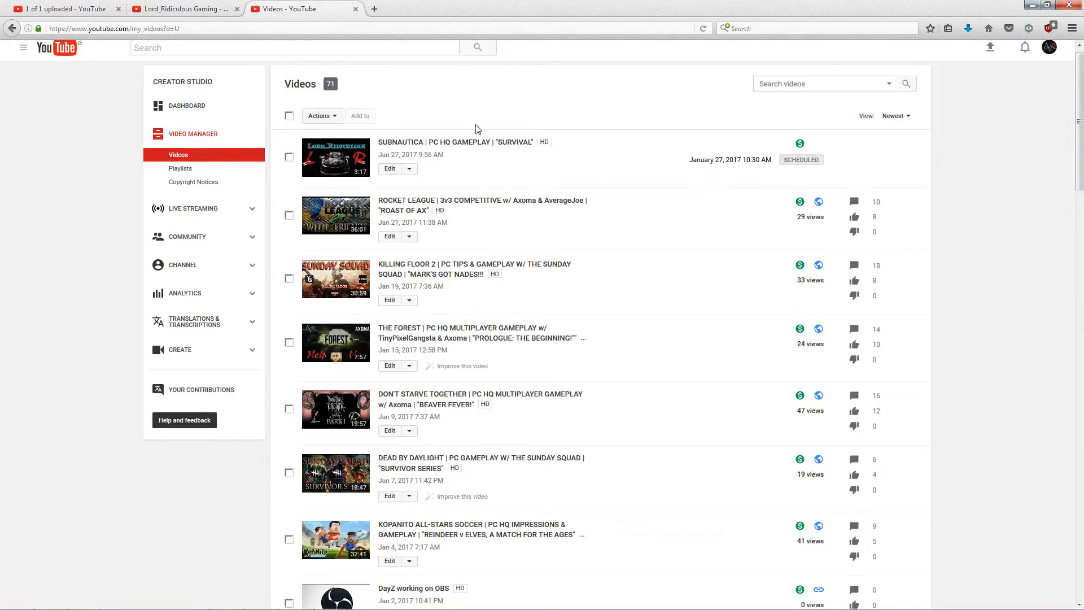
- Check the Subnautica video's publication status in the Video Manager and on the channel's video list, reloading both pages
left_click(169, 8)
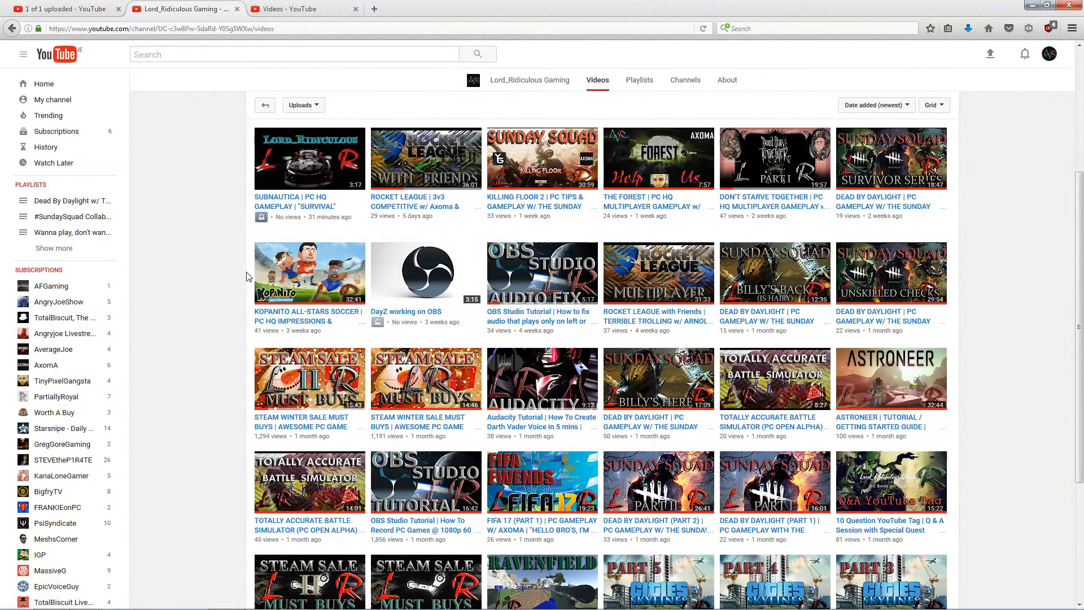
left_click(295, 9)
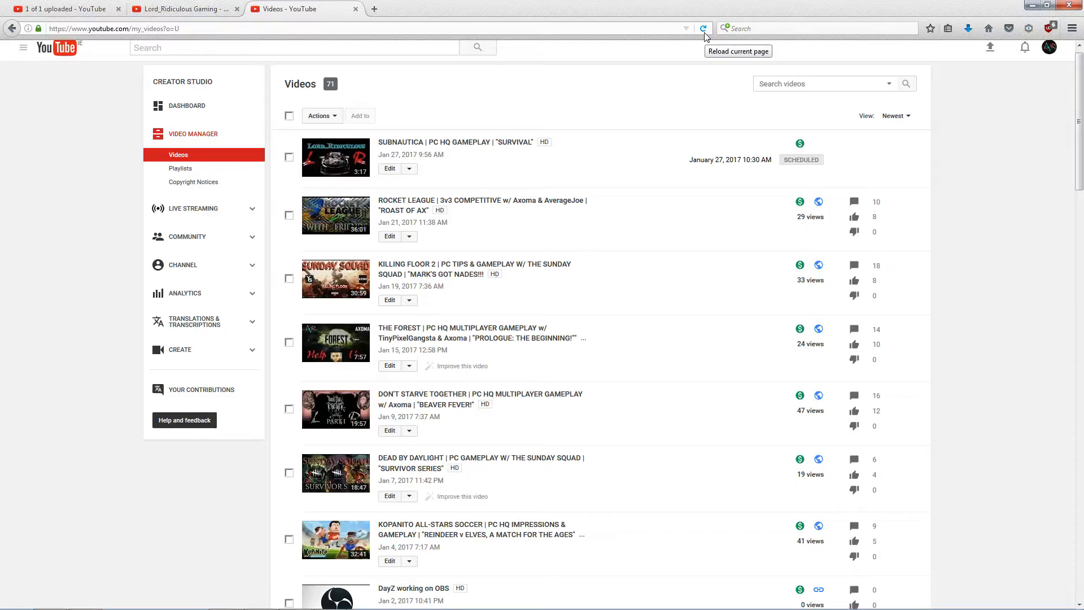
left_click(705, 34)
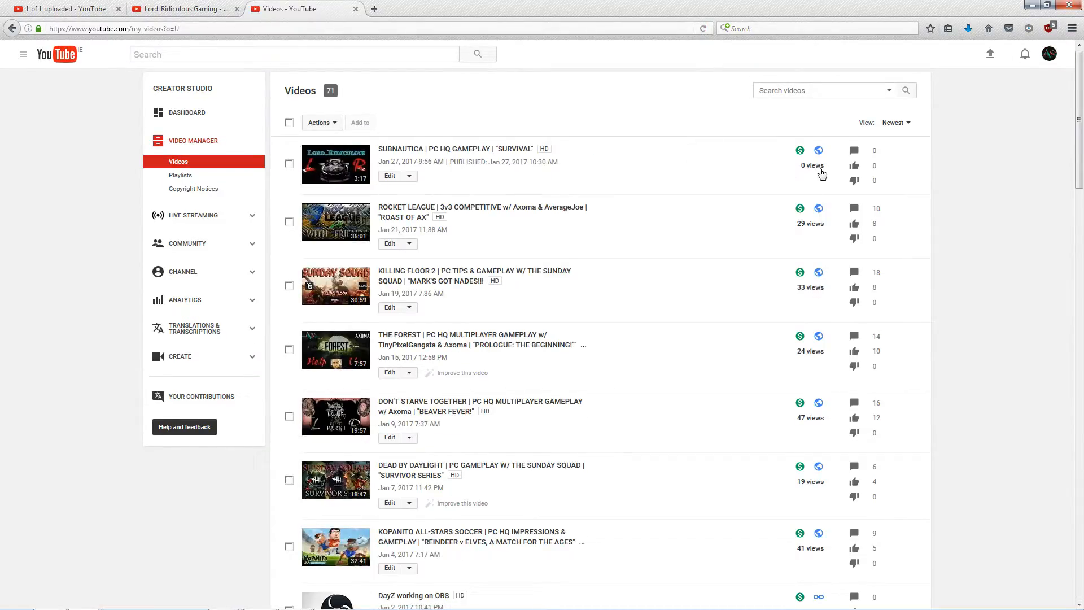
left_click(204, 10)
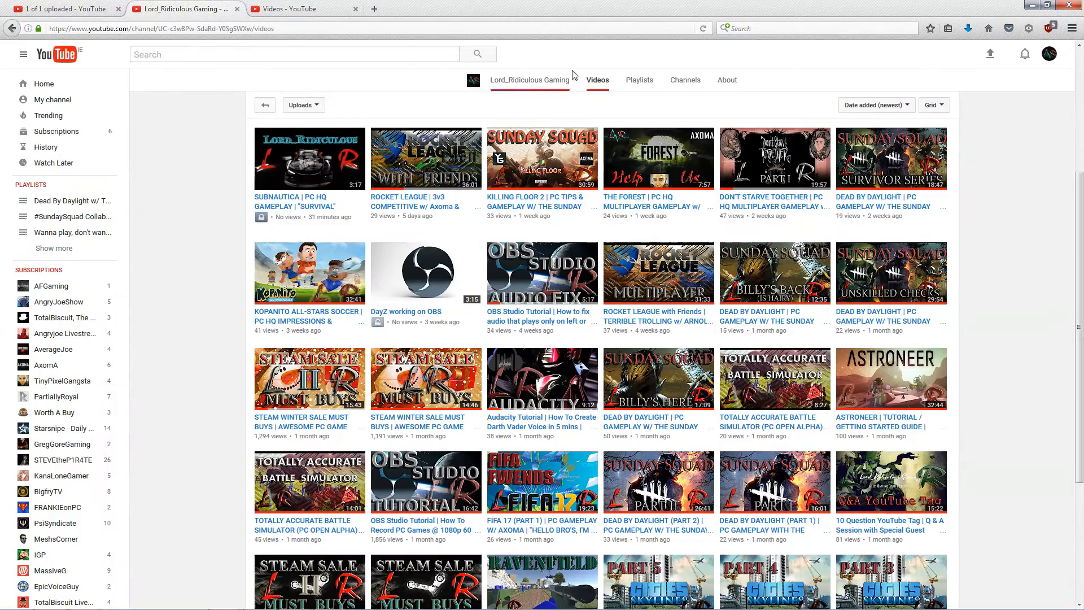
left_click(704, 29)
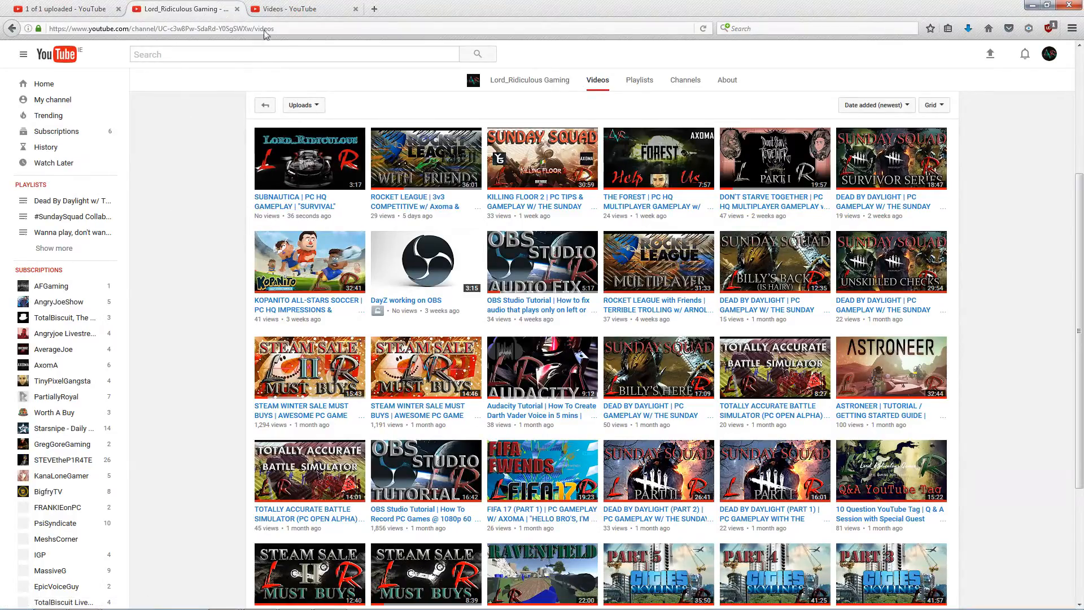
- Open the Subnautica video for editing from the Video Manager, set its visibility to Private and save the changes
left_click(292, 8)
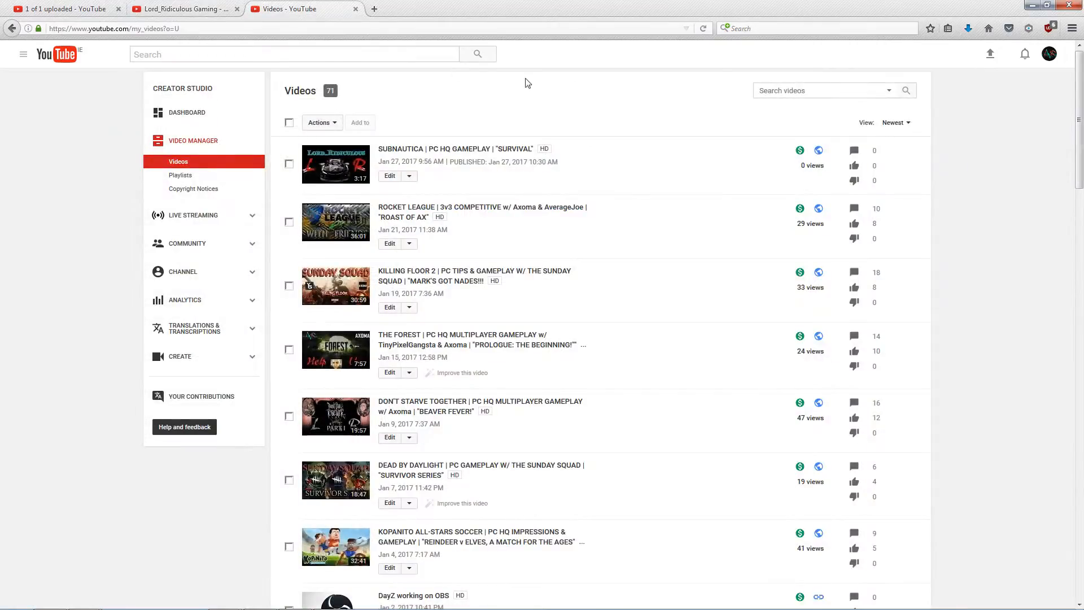
left_click(390, 177)
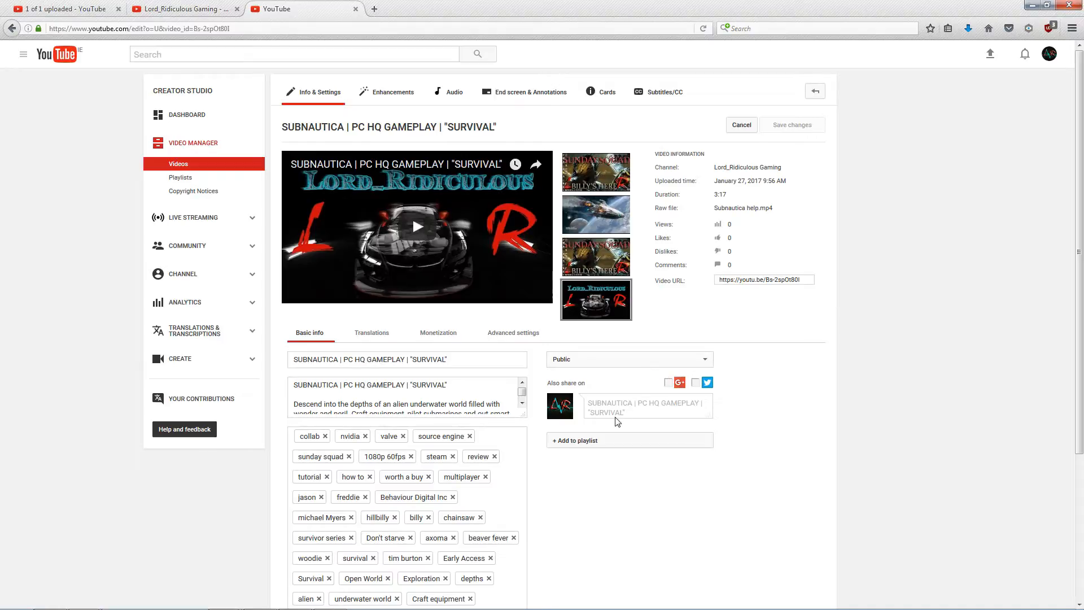
left_click(685, 359)
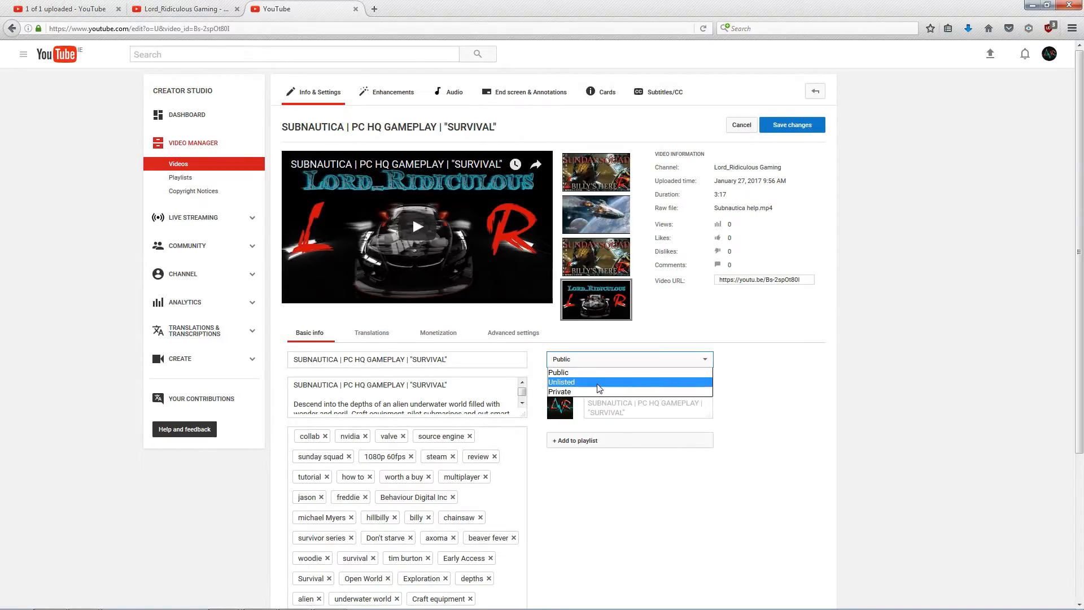
left_click(584, 393)
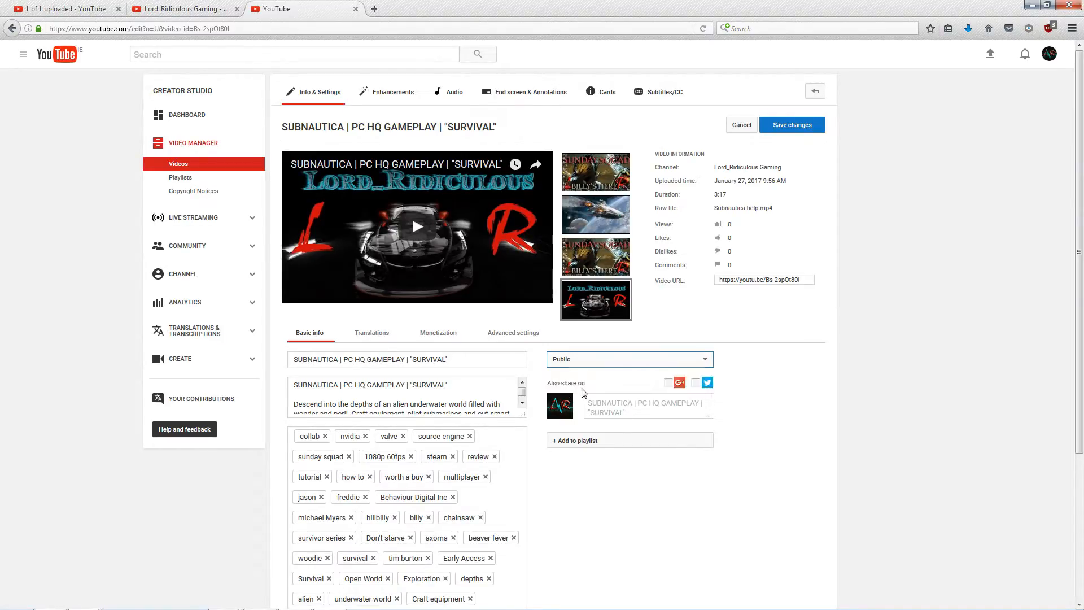
left_click(804, 127)
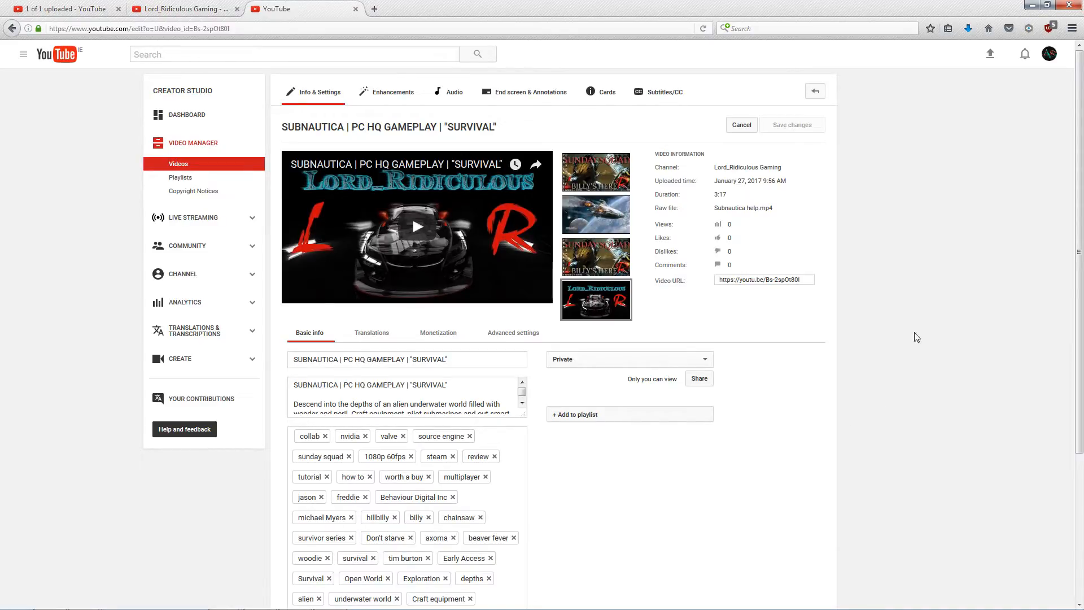
- Add a video element to the Subnautica video's end screen that features the ROCKET LEAGUE 3v3 competitive upload
left_click(525, 92)
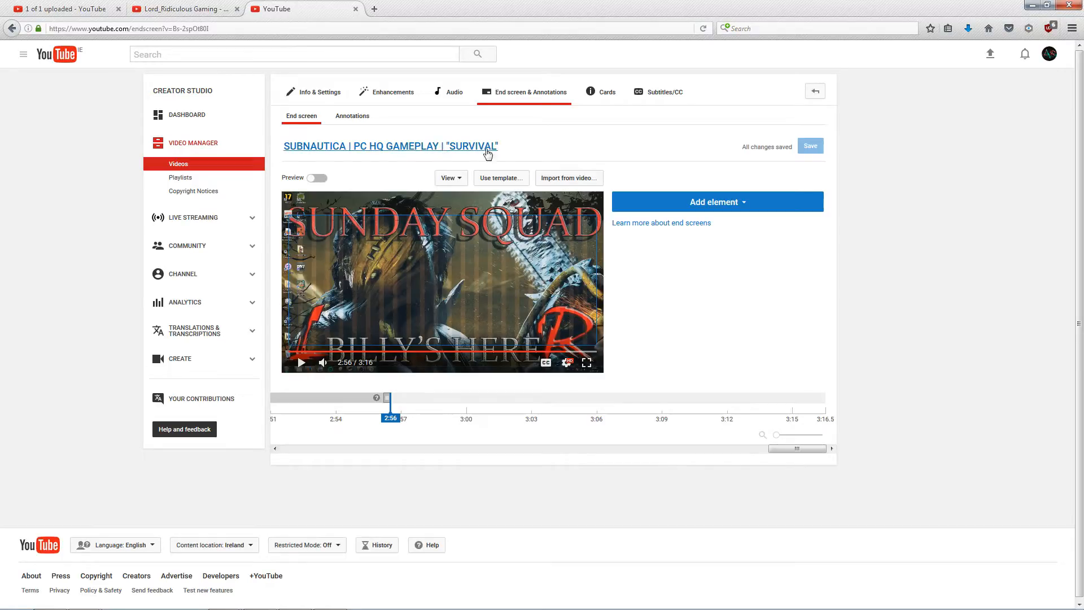
left_click(715, 202)
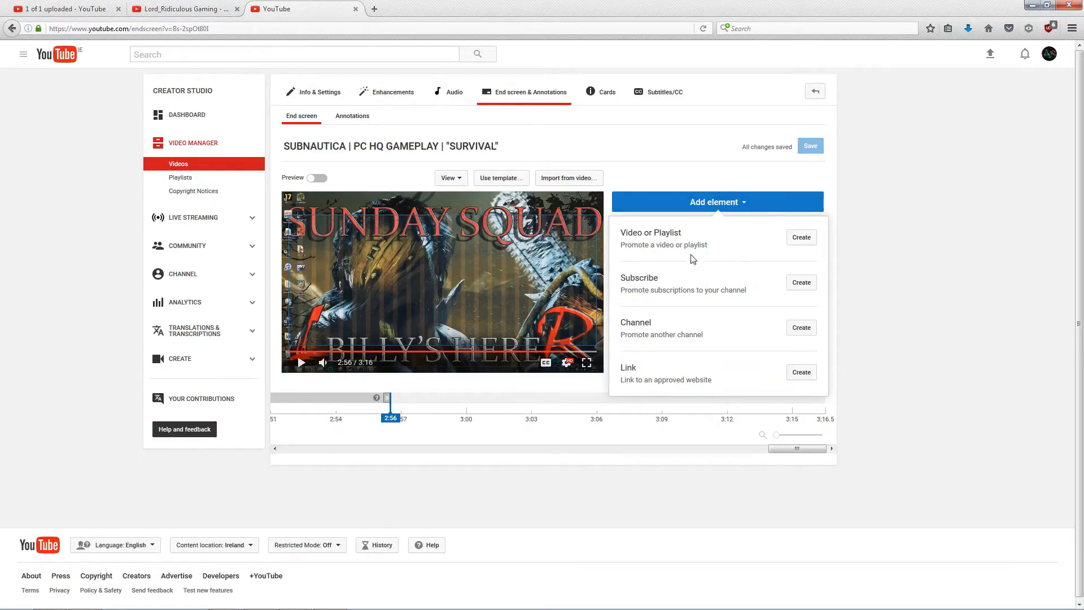
left_click(801, 237)
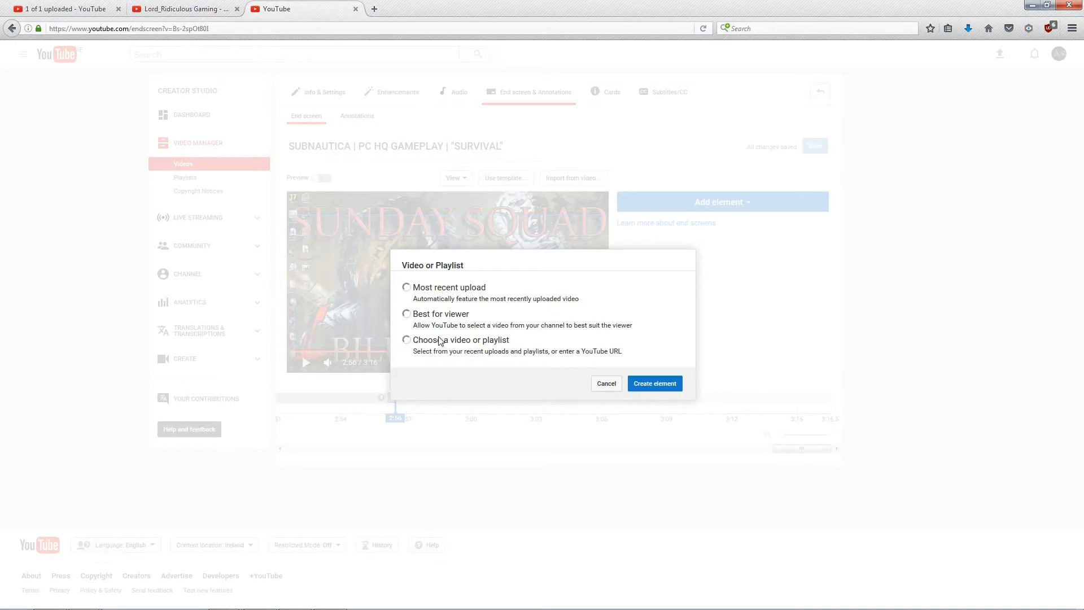
left_click(410, 345)
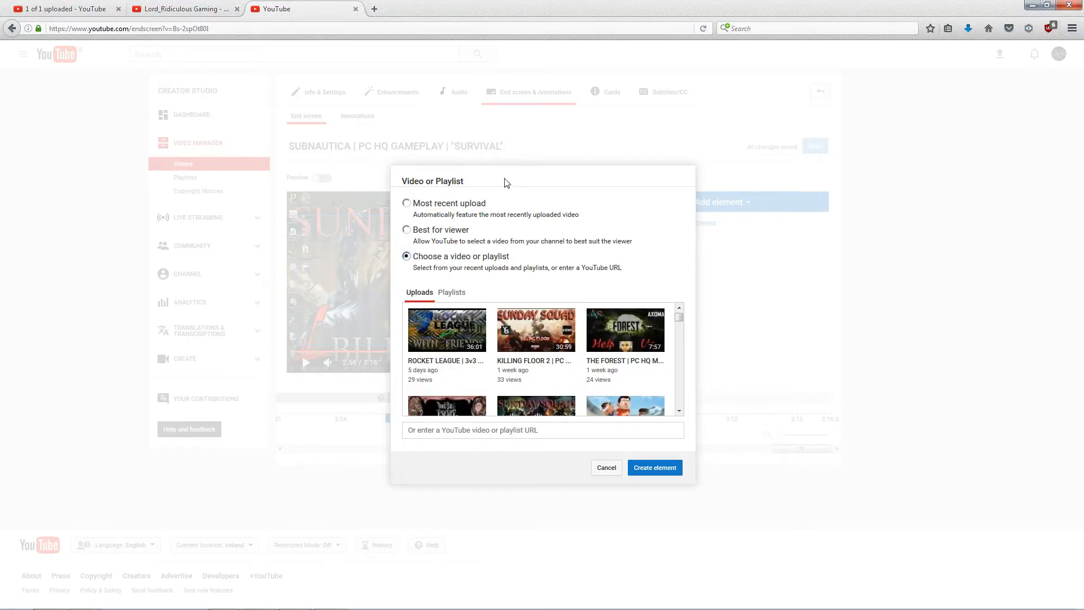
scroll(475, 361, "down", 5)
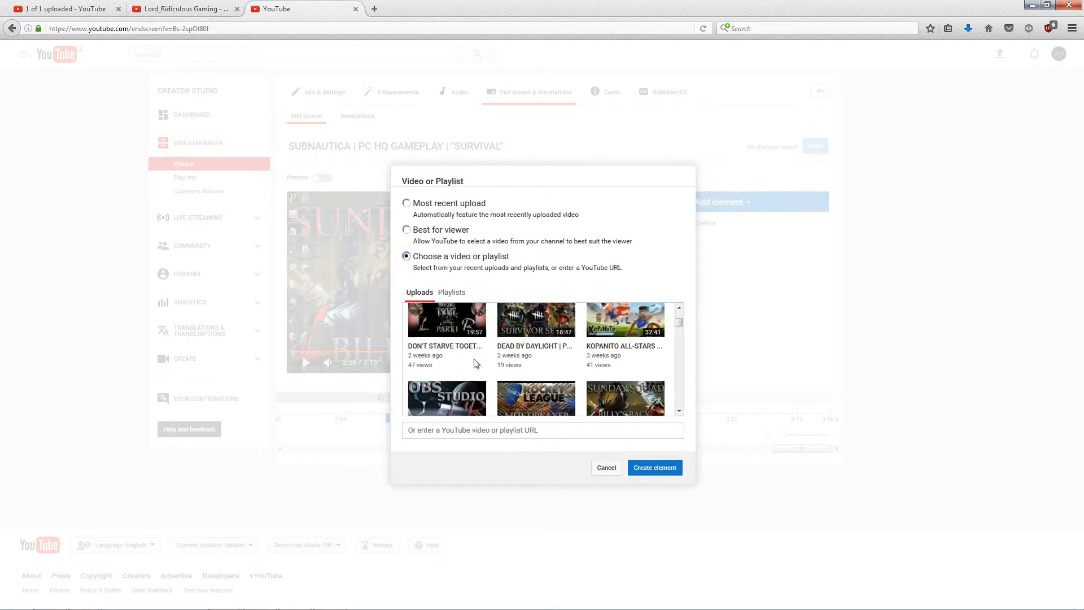
scroll(475, 367, "up", 6)
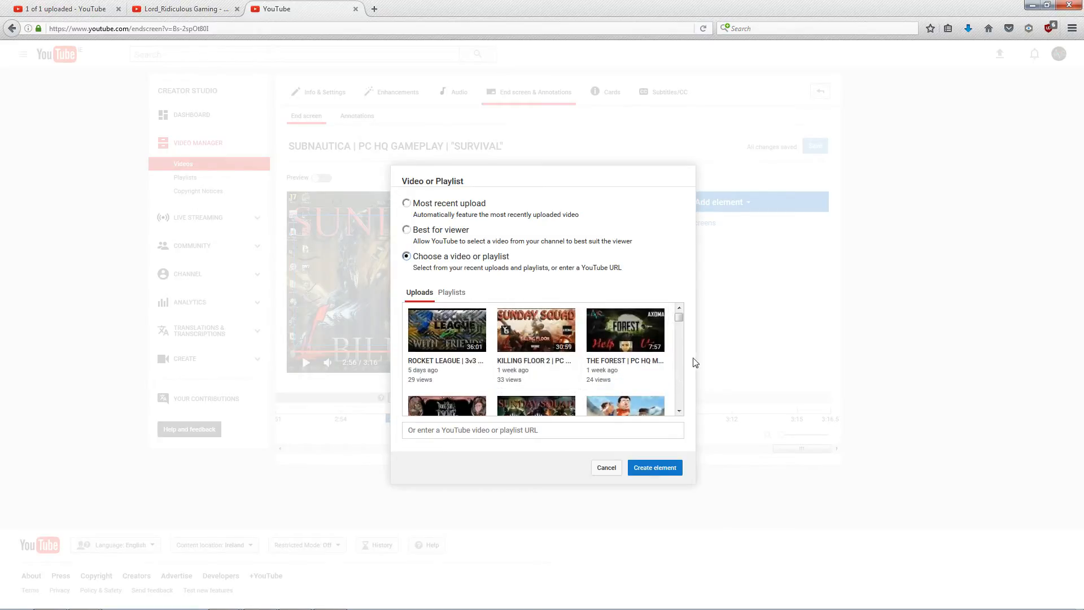
left_click(465, 342)
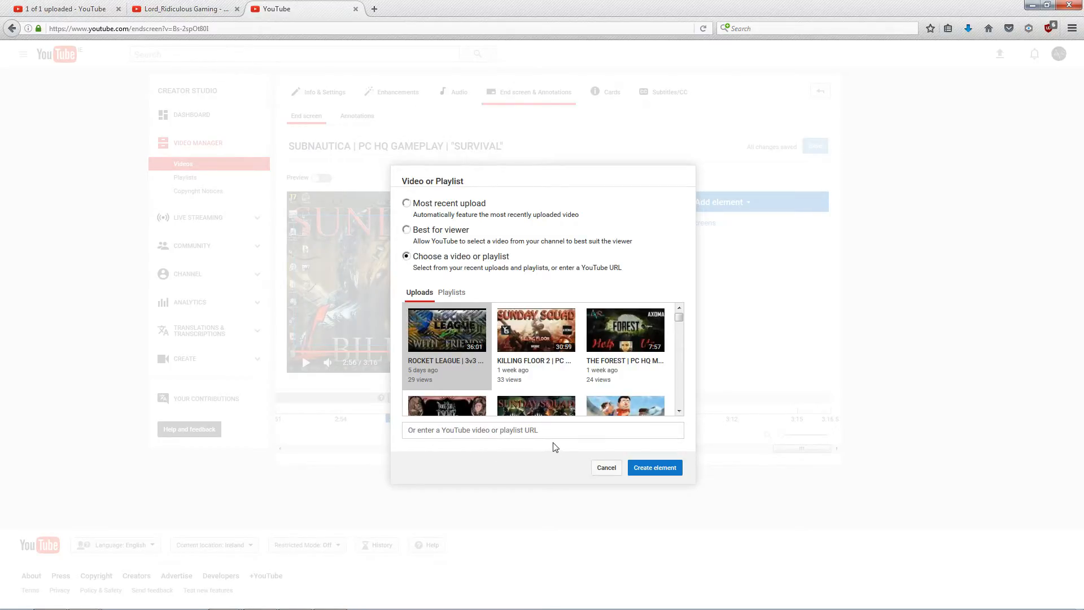
left_click(676, 470)
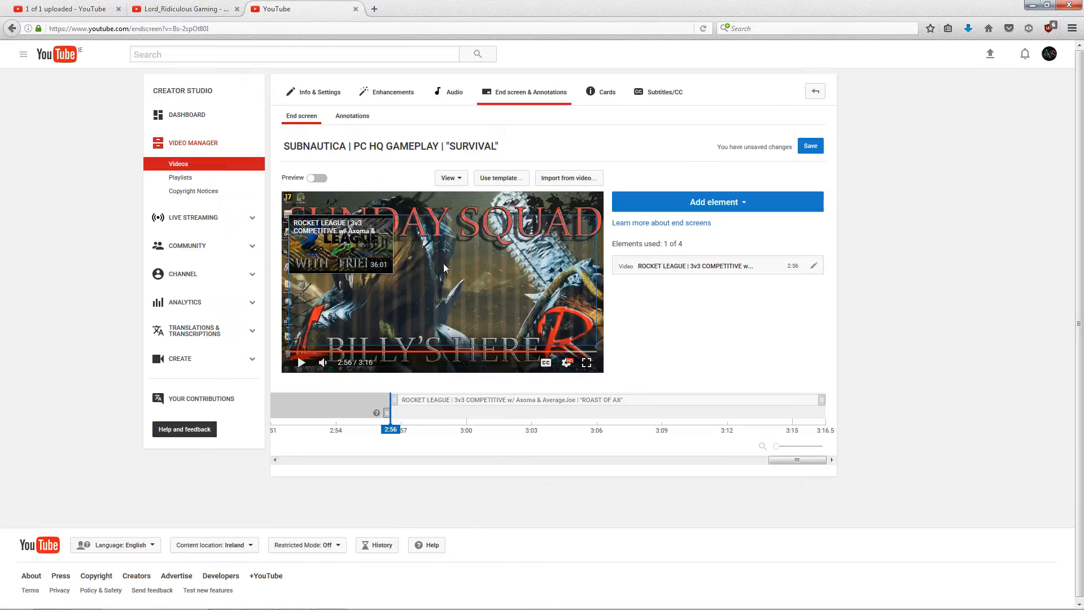
- Add the "Should you buy Reviews" playlist as an end screen element and place it in the upper-right corner of the video frame
left_click(738, 207)
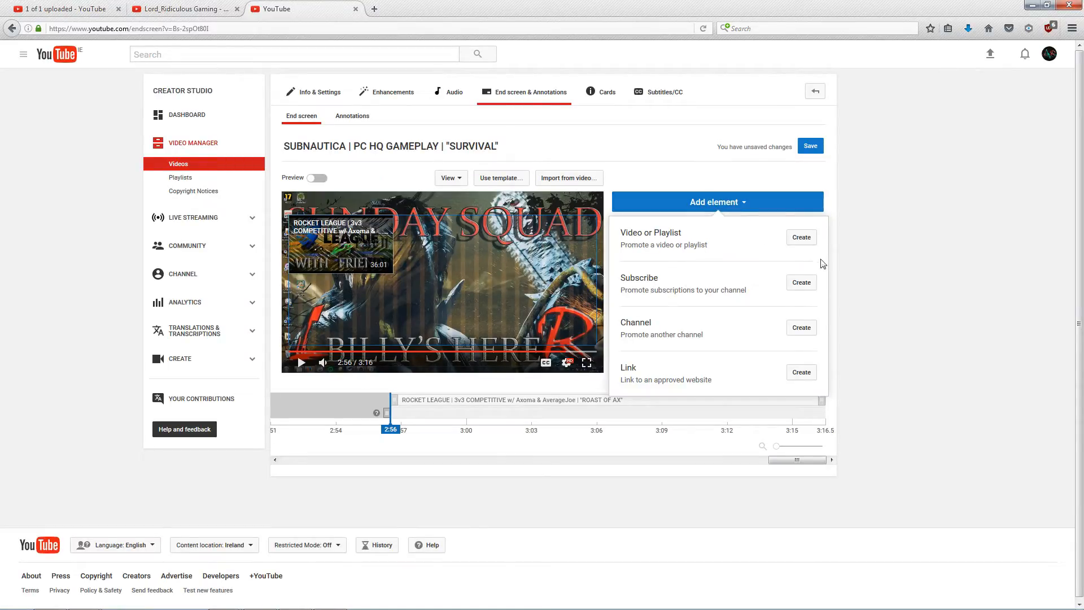
left_click(804, 241)
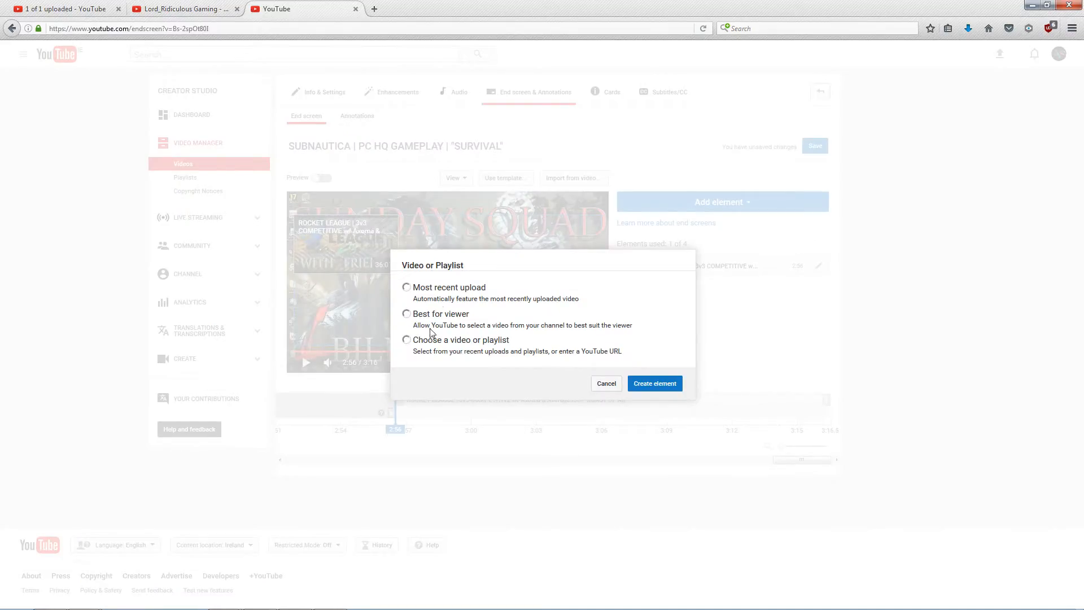
left_click(415, 348)
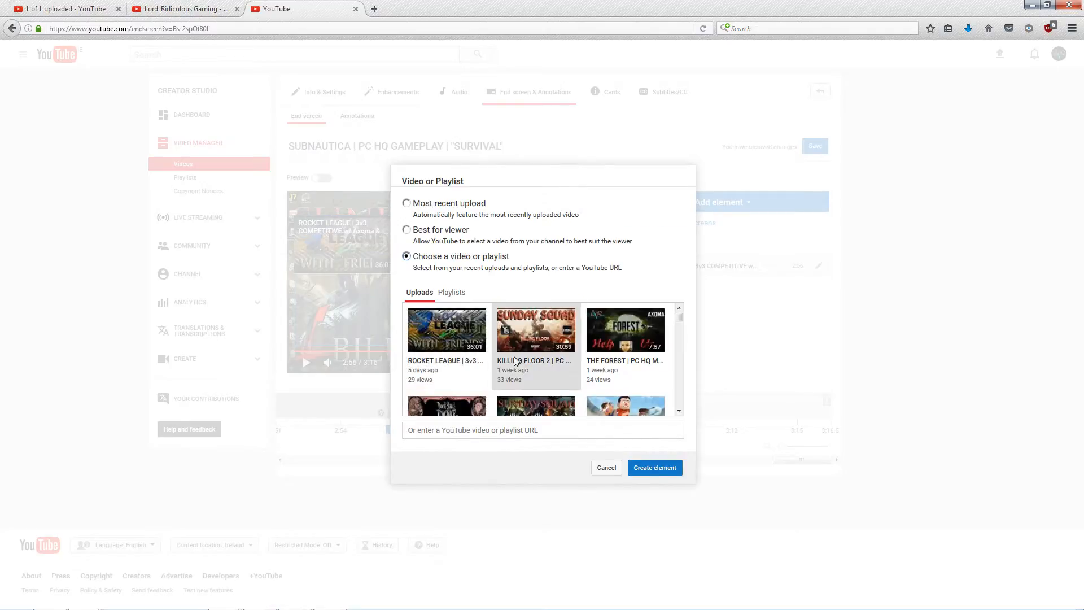
left_click(452, 293)
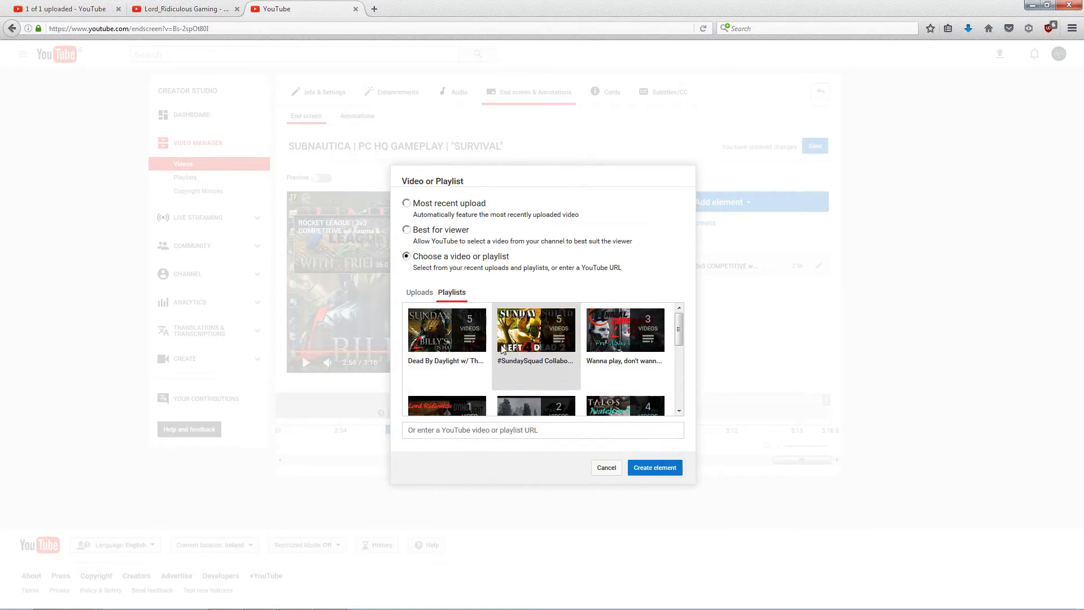
scroll(501, 350, "down", 3)
left_click(618, 321)
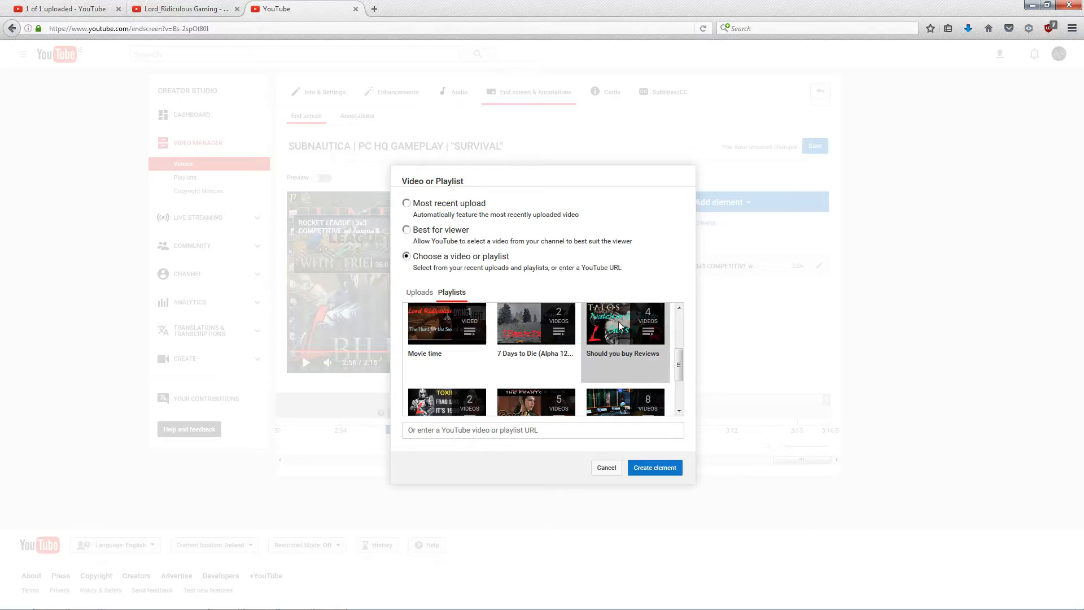
left_click(655, 467)
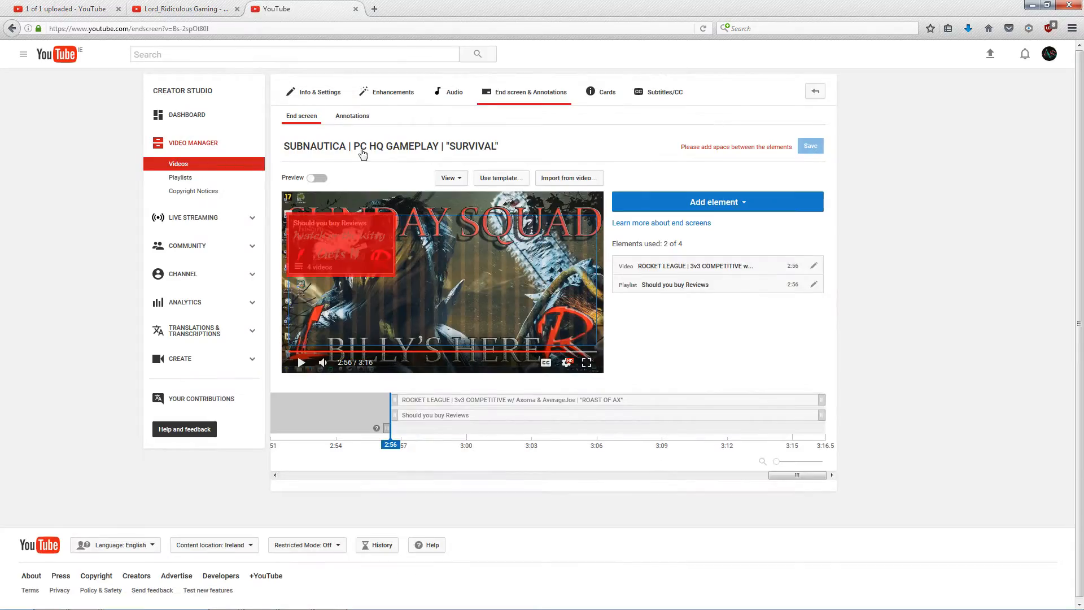
left_click_drag(366, 249, 587, 240)
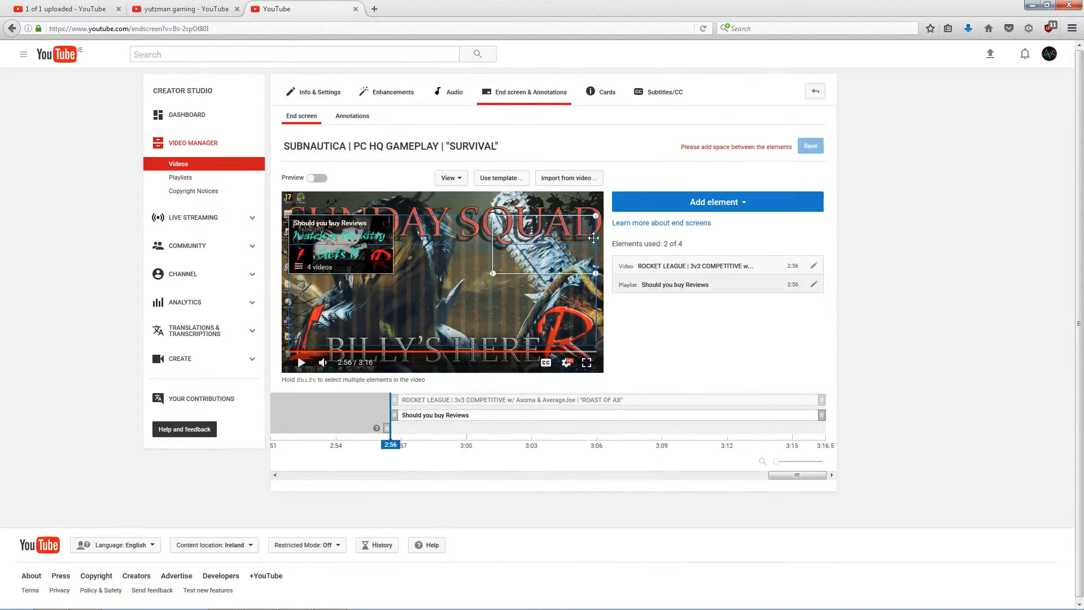
- Begin a Channel end screen element and fill in the URL copied from the yutzman gaming channel page
left_click(738, 205)
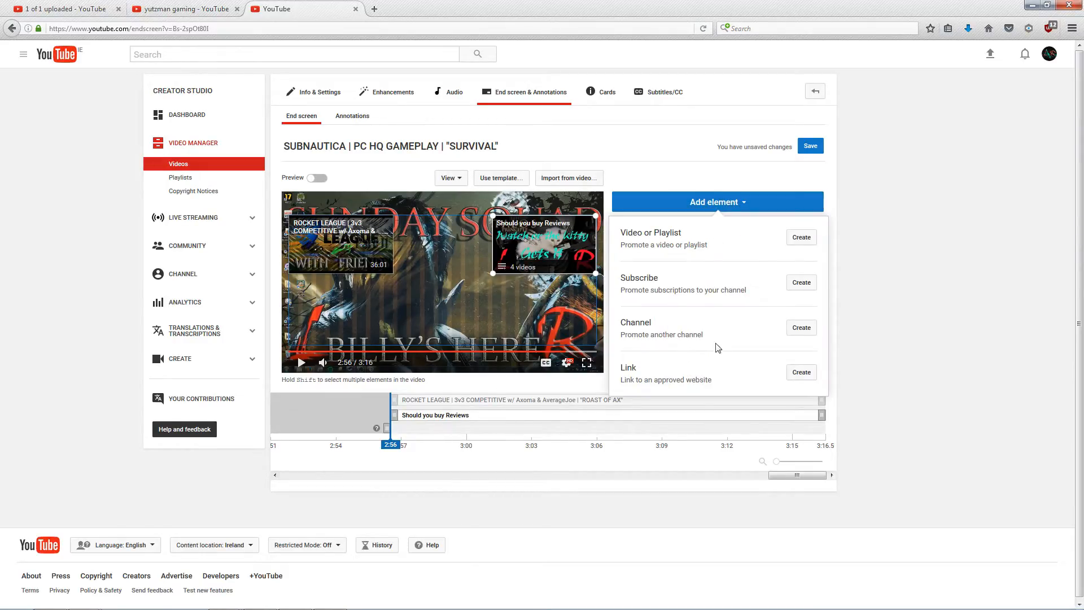
left_click(802, 328)
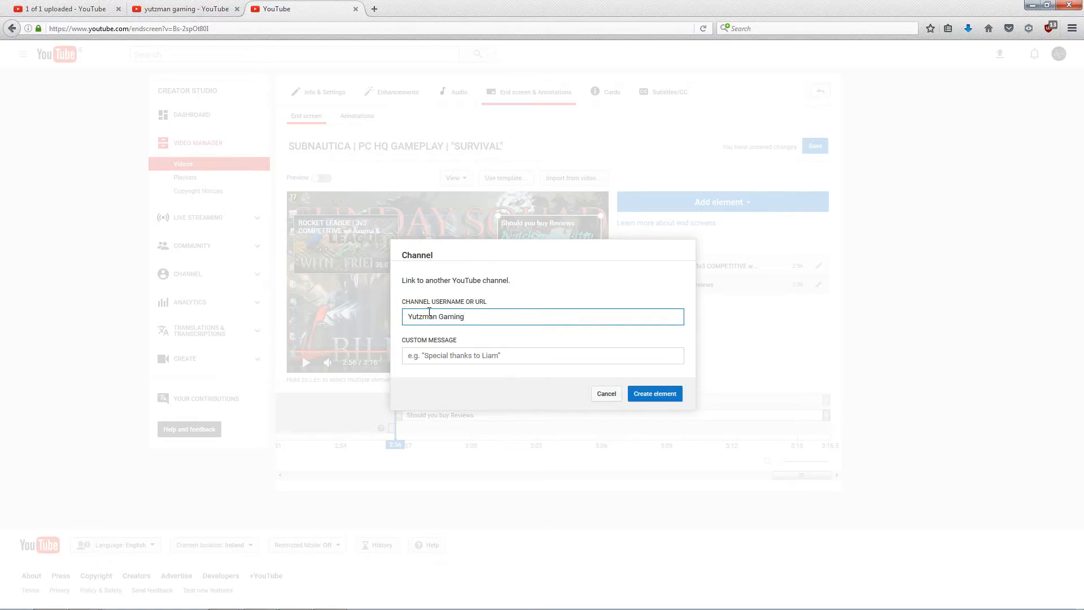
left_click(181, 8)
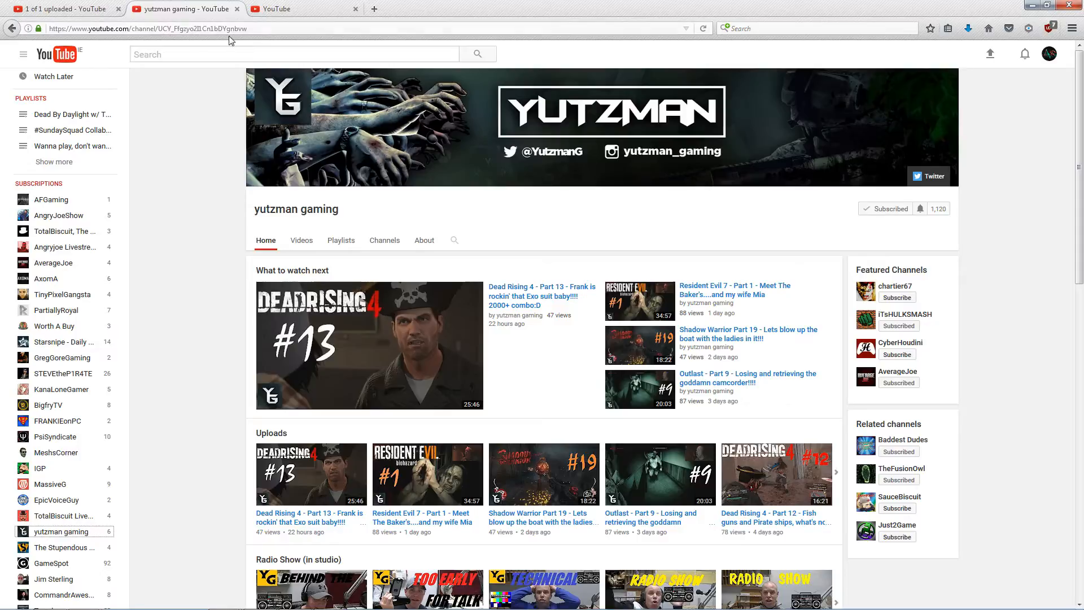
left_click(271, 29)
key("ctrl+c")
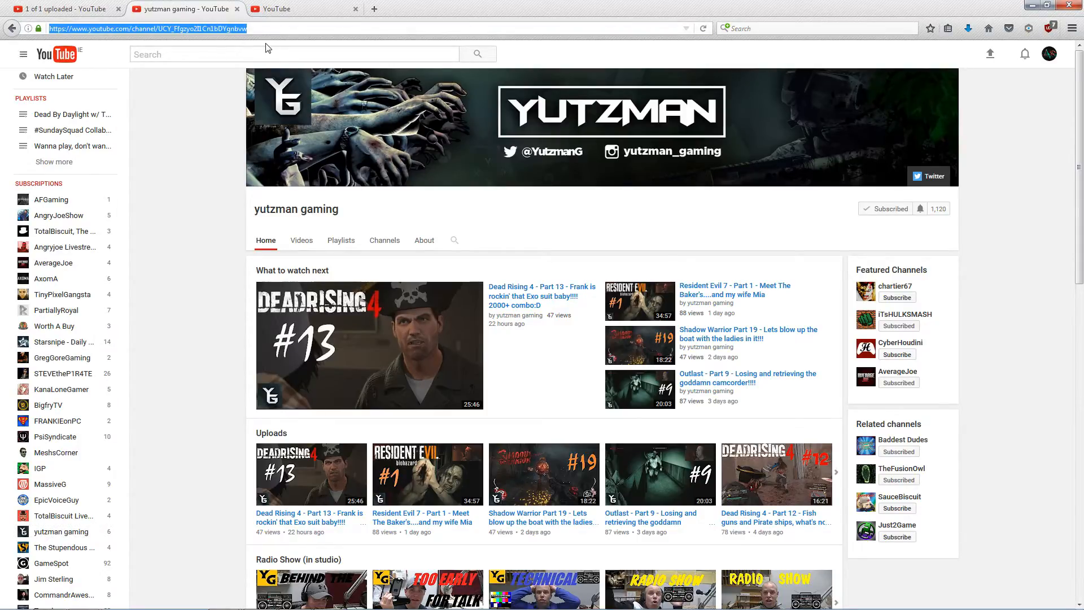
left_click(287, 9)
left_click(457, 364)
left_click(488, 316)
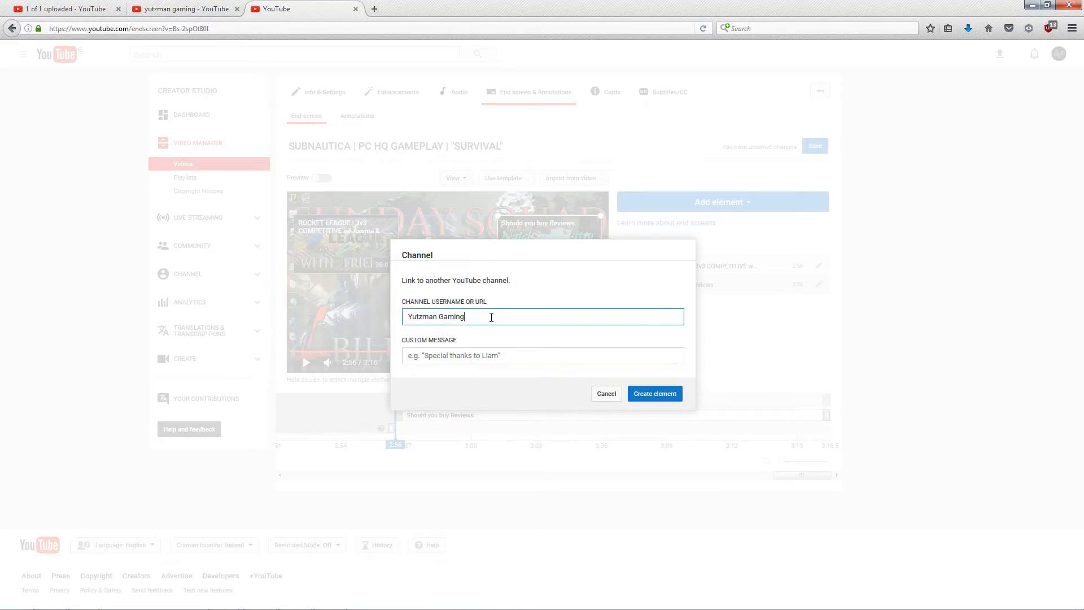
key("ctrl+a")
key("ctrl+v")
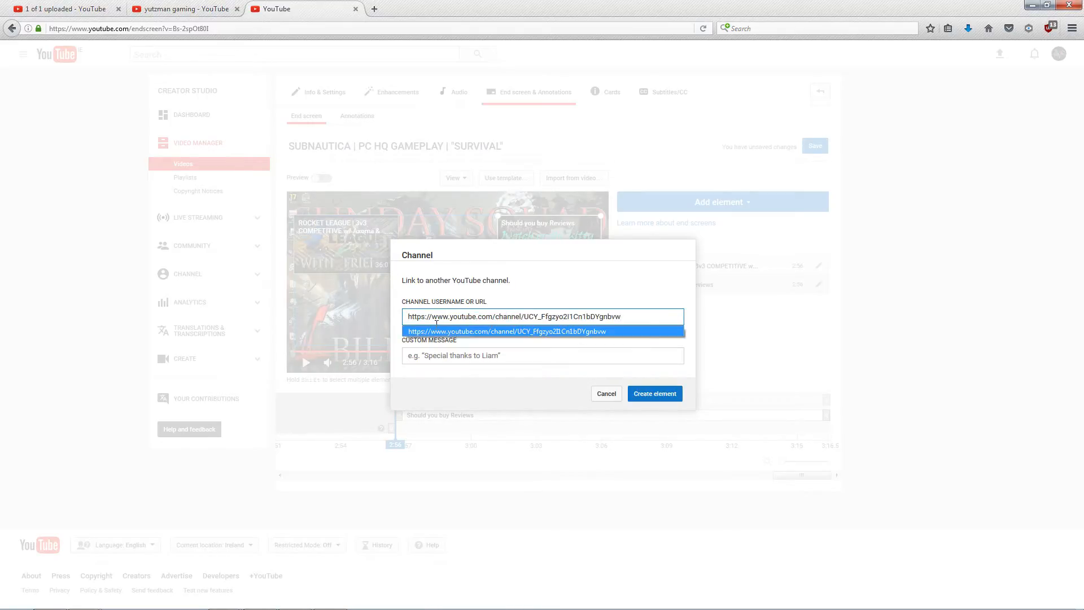
- Create the channel element with the custom message "Yutzman Gaming" and place it in the lower-right corner of the video frame
left_click(435, 356)
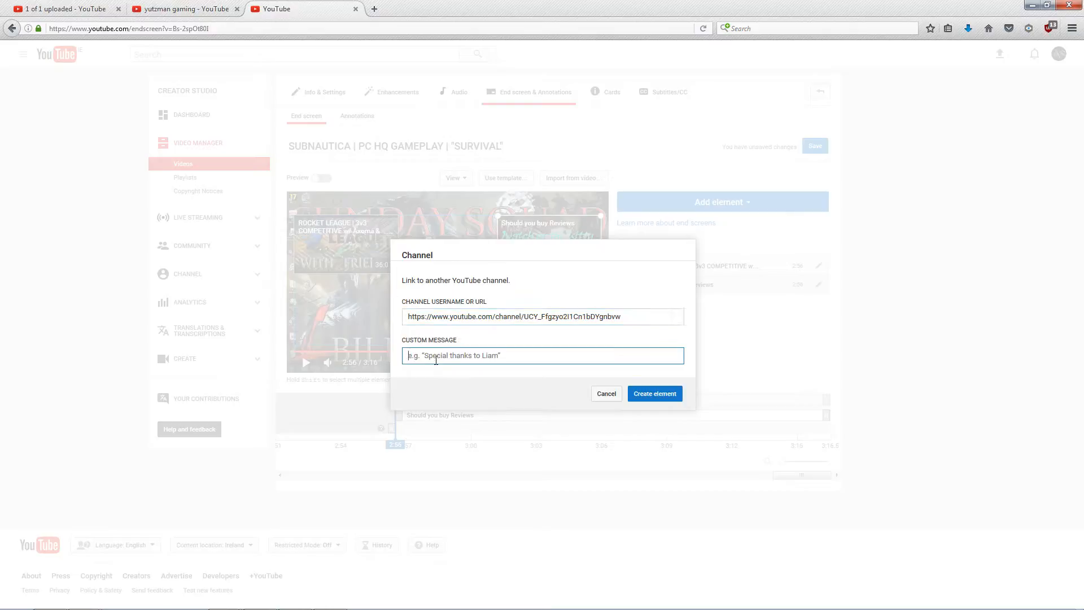
type("Yut")
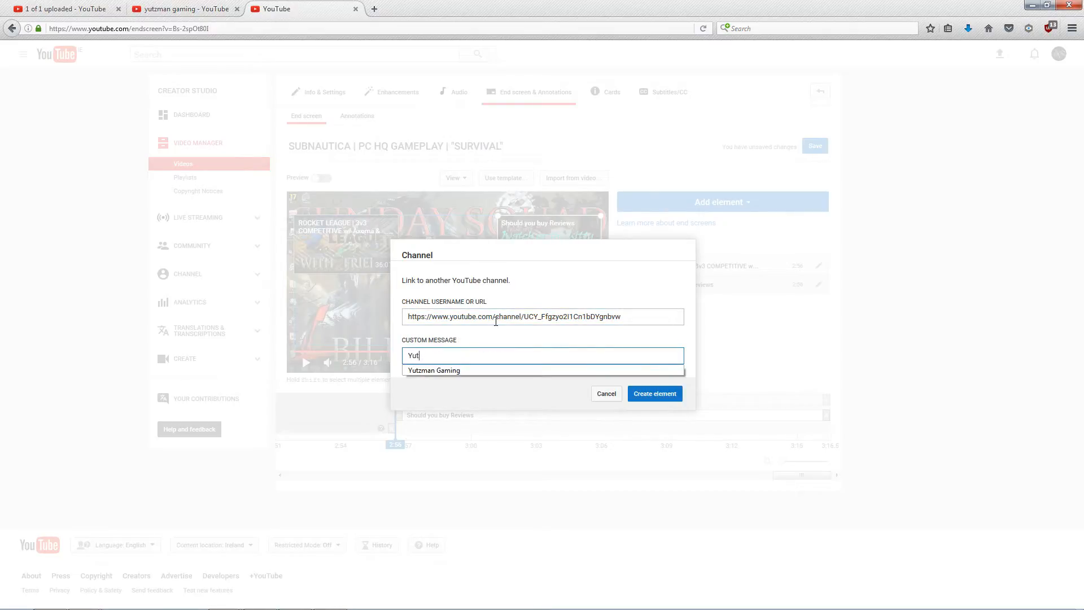
type("z")
key("Down")
key("Return")
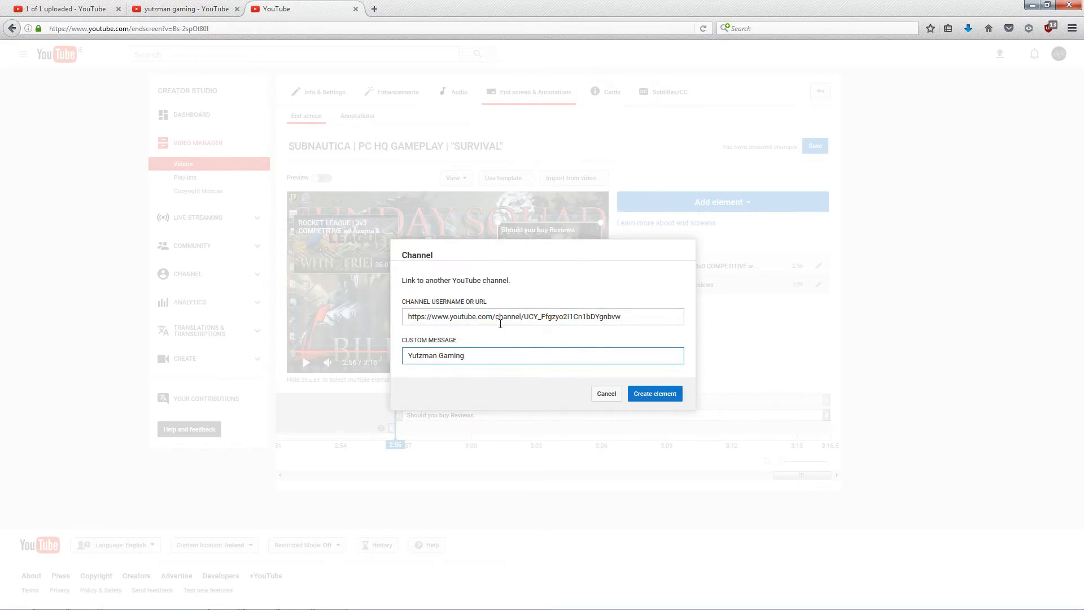
left_click(654, 395)
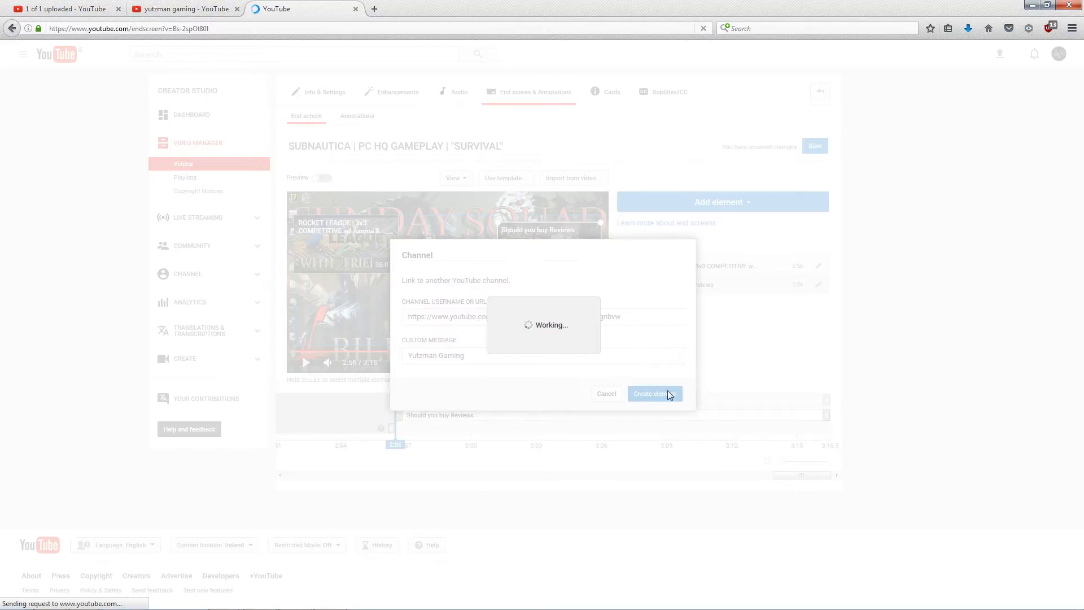
left_click_drag(334, 244, 593, 357)
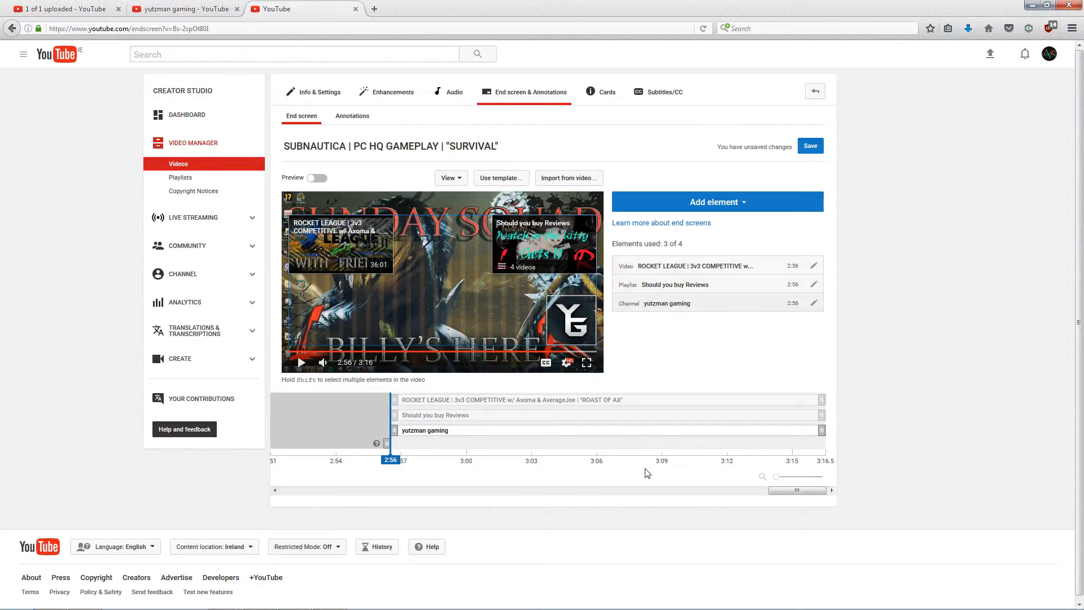
- Add a Subscribe element to the end screen and place it in the lower-left corner of the video frame
left_click(713, 205)
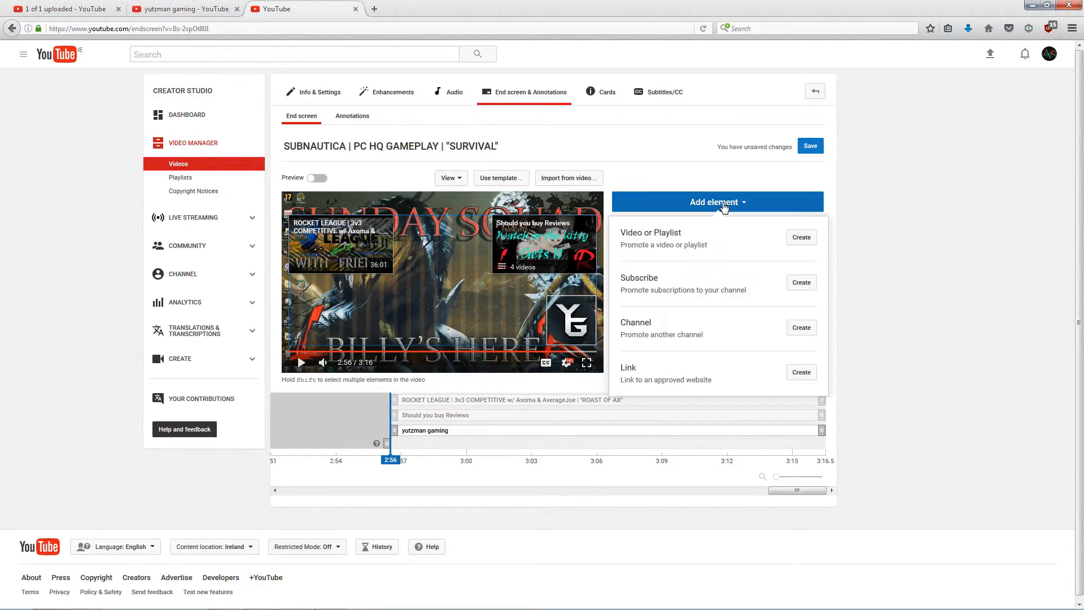
left_click(802, 284)
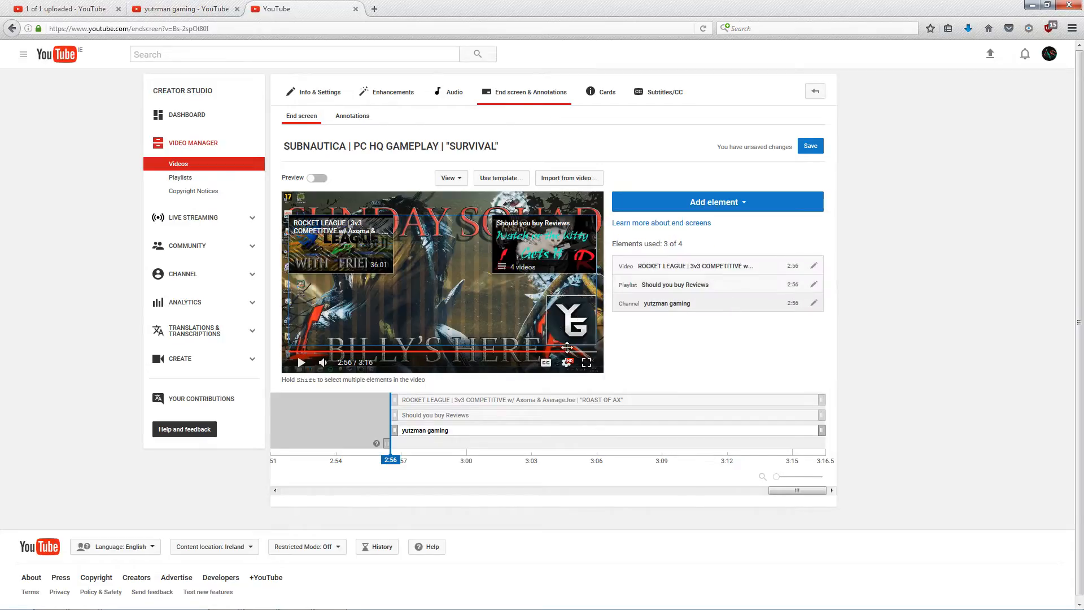
left_click_drag(308, 219, 350, 318)
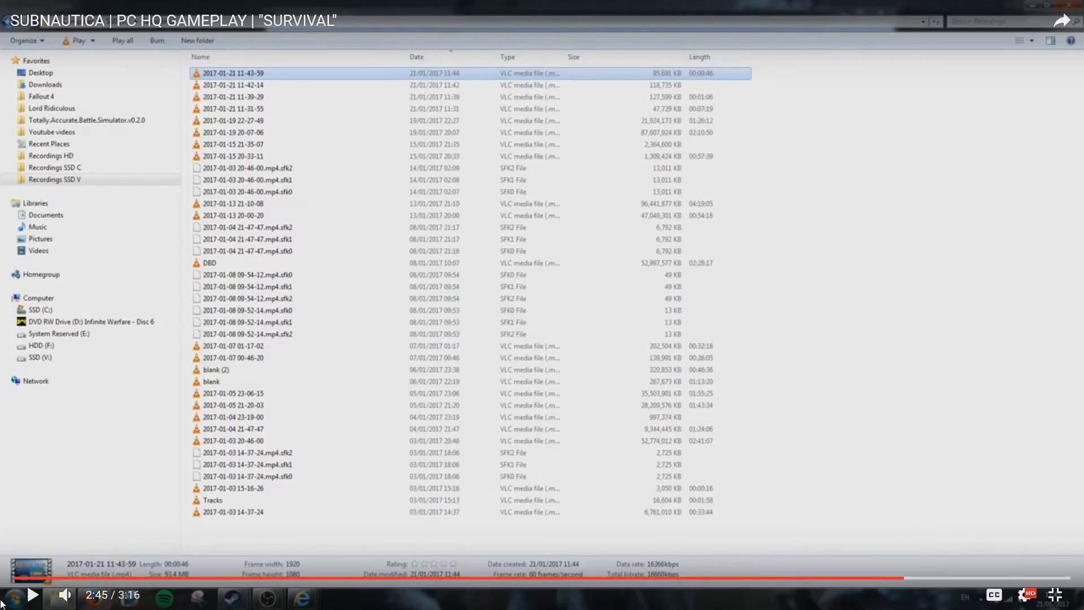
- Play the end of the Subnautica video in full screen to check the end screen elements and the channel card
left_click(33, 595)
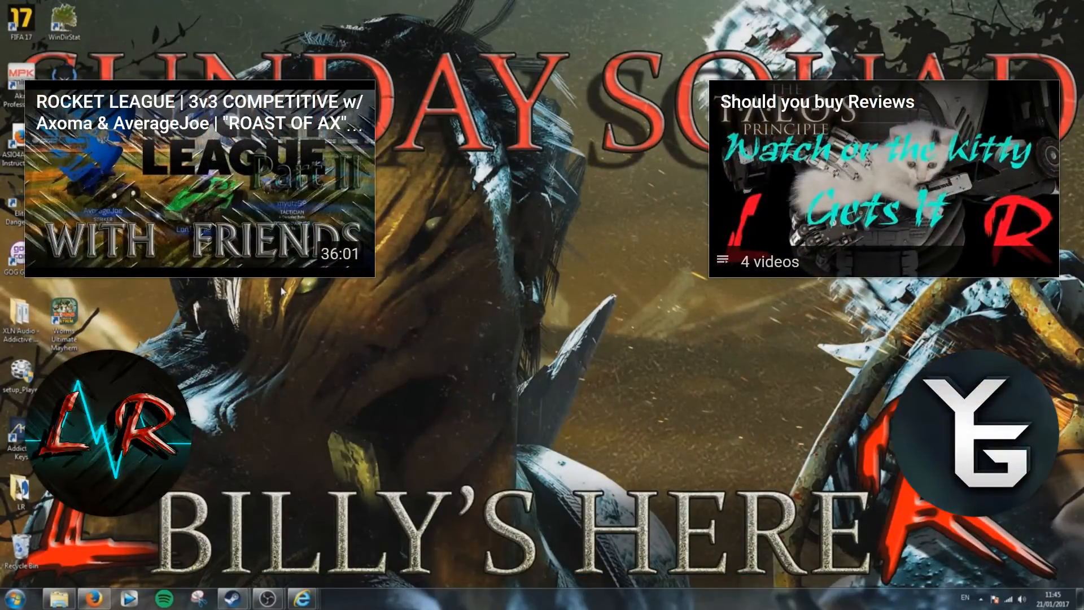
mouse_move(838, 411)
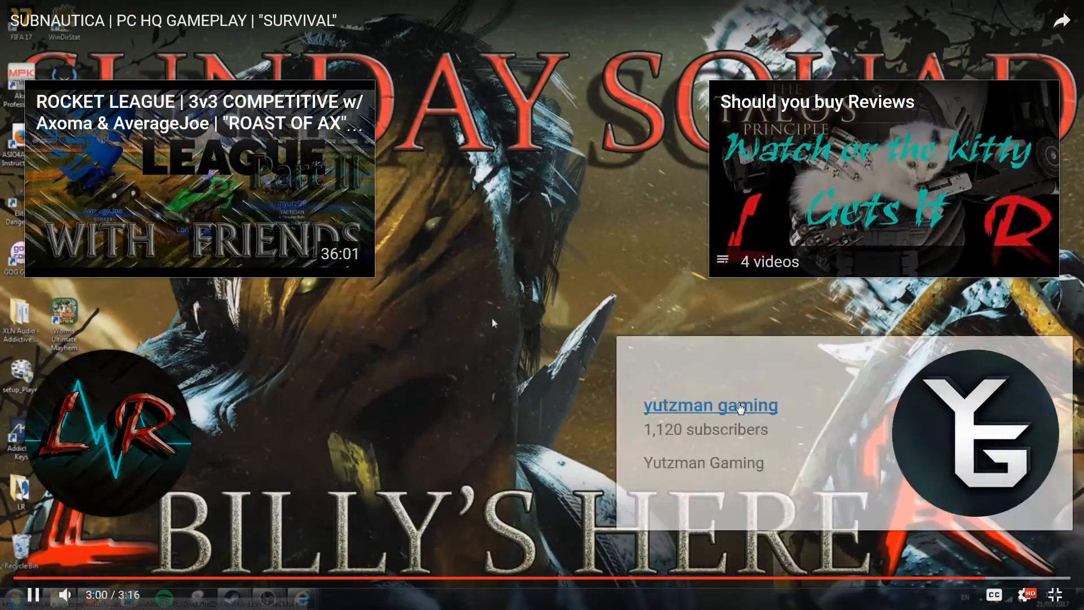
left_click(1069, 596)
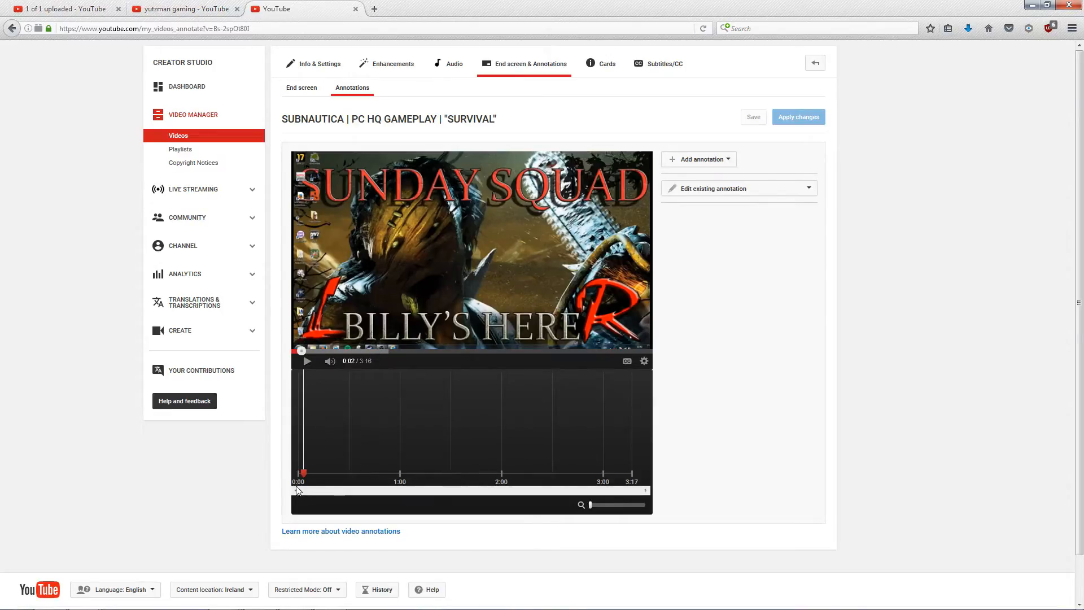
- Add a speech bubble annotation to the Subnautica video at the 0:30 mark
mouse_move(304, 473)
left_mouse_down()
mouse_move(394, 473)
mouse_move(290, 474)
mouse_move(346, 475)
left_mouse_up()
left_click(350, 473)
left_click(351, 473)
left_click(349, 473)
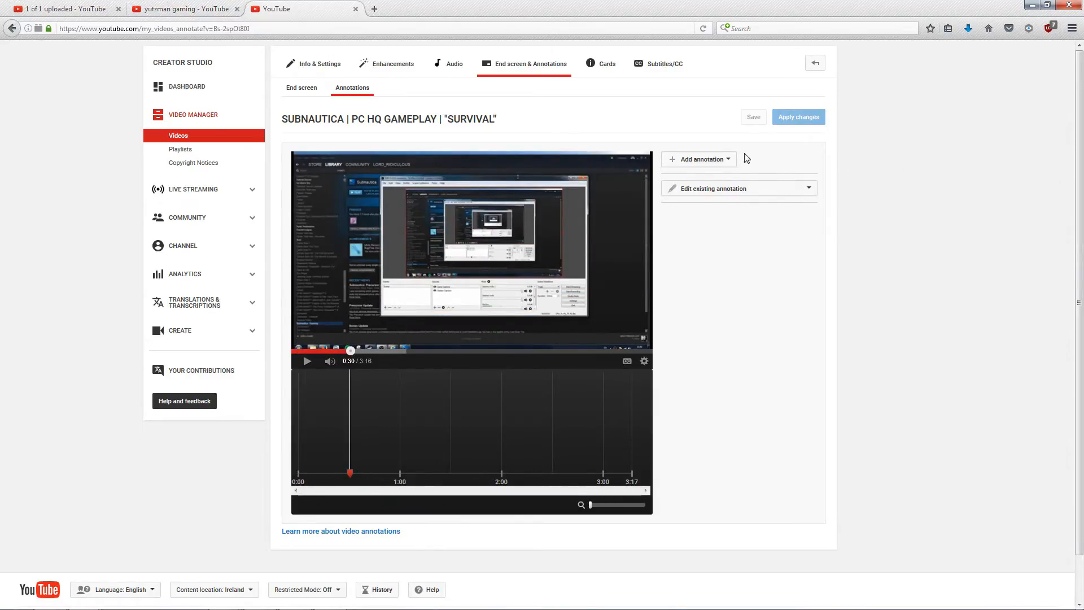
left_click(729, 161)
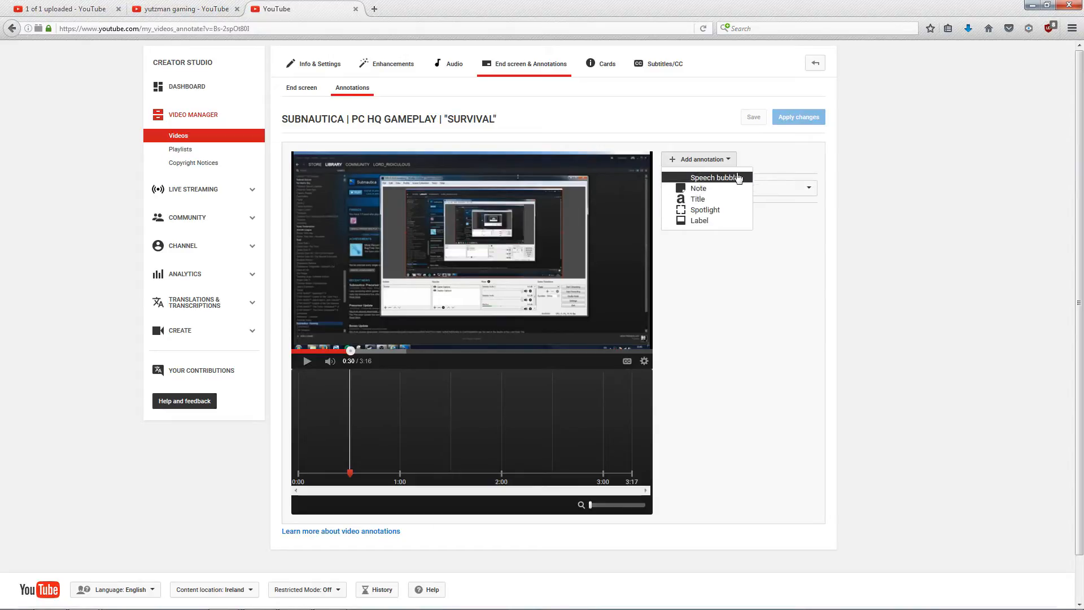
left_click(700, 182)
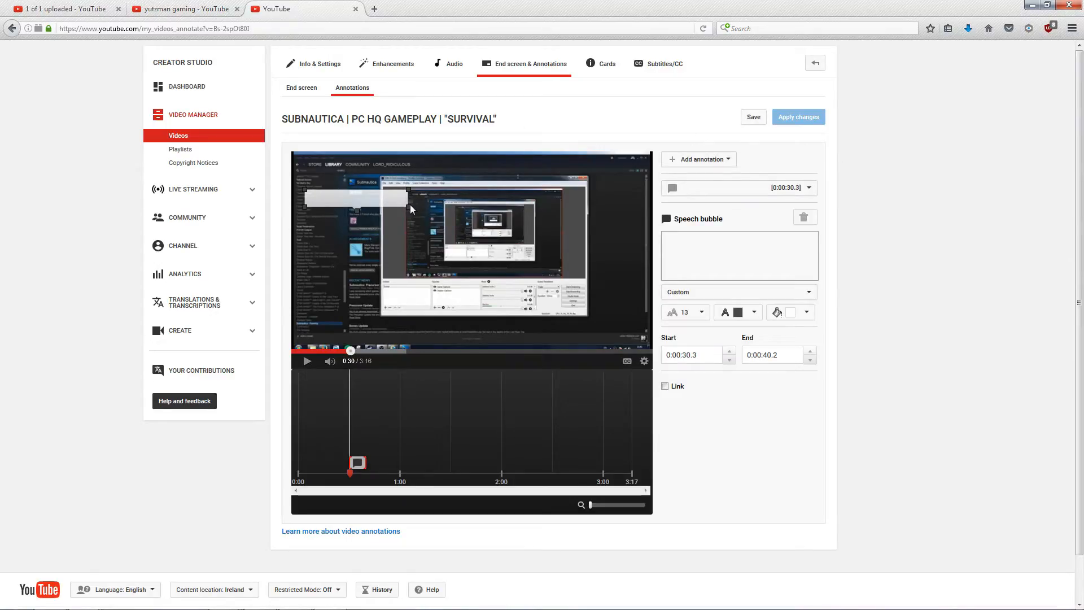
- Enlarge the speech bubble on the video frame and enter the text "Yutzman GAming - CHECK OUT THIS RADDDDDDD CHANNEL BEATCHES"
left_click_drag(408, 209, 467, 246)
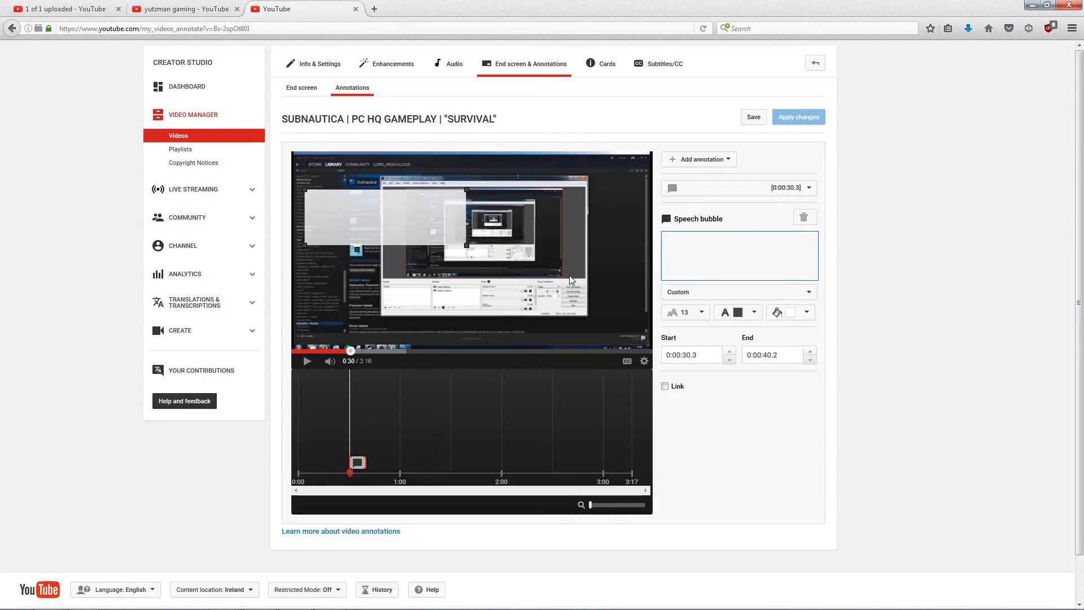
type("Yutzman GAmin")
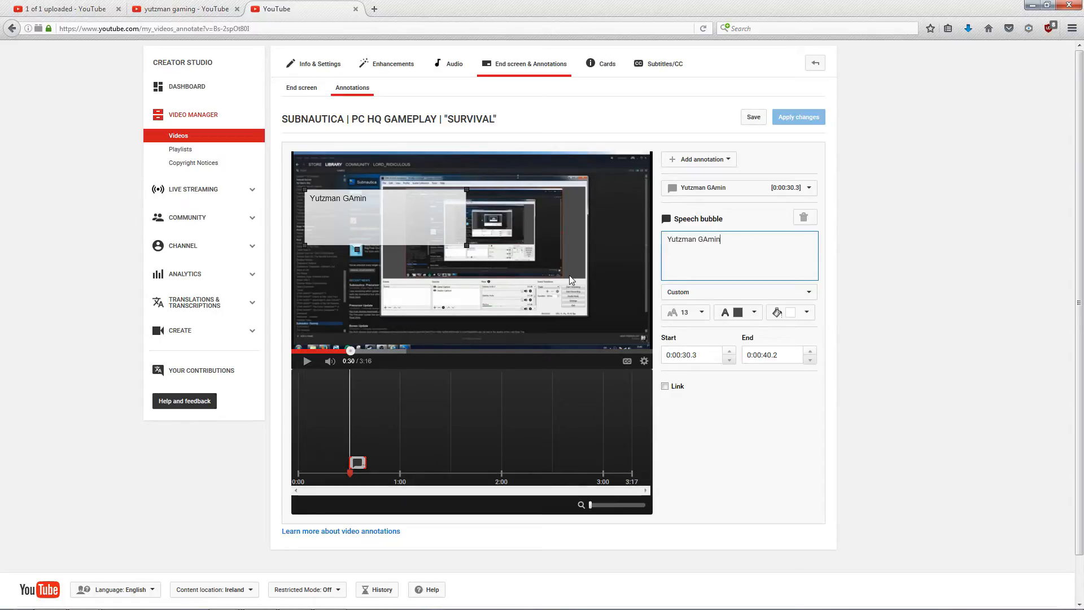
type("g - CHECK OUT THIS RA")
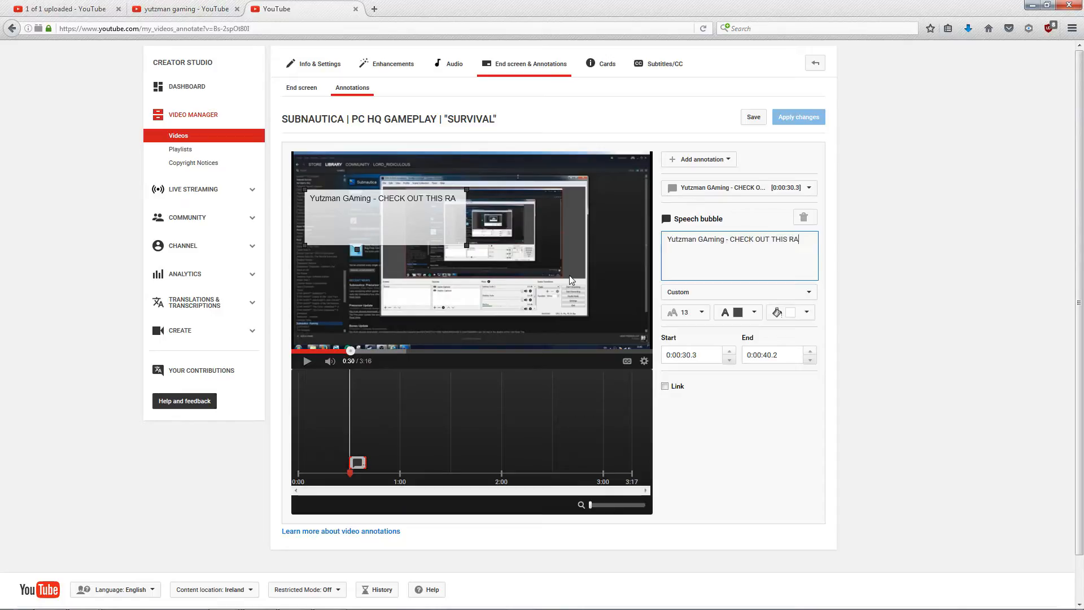
type("DDDDDDD ")
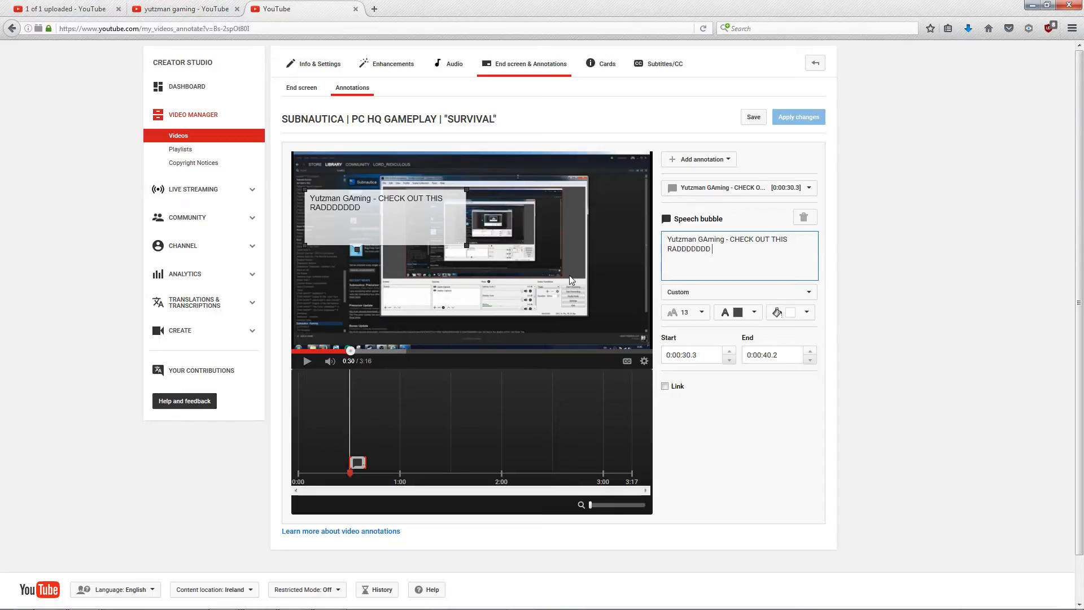
type("CHANNEL BEATCHES")
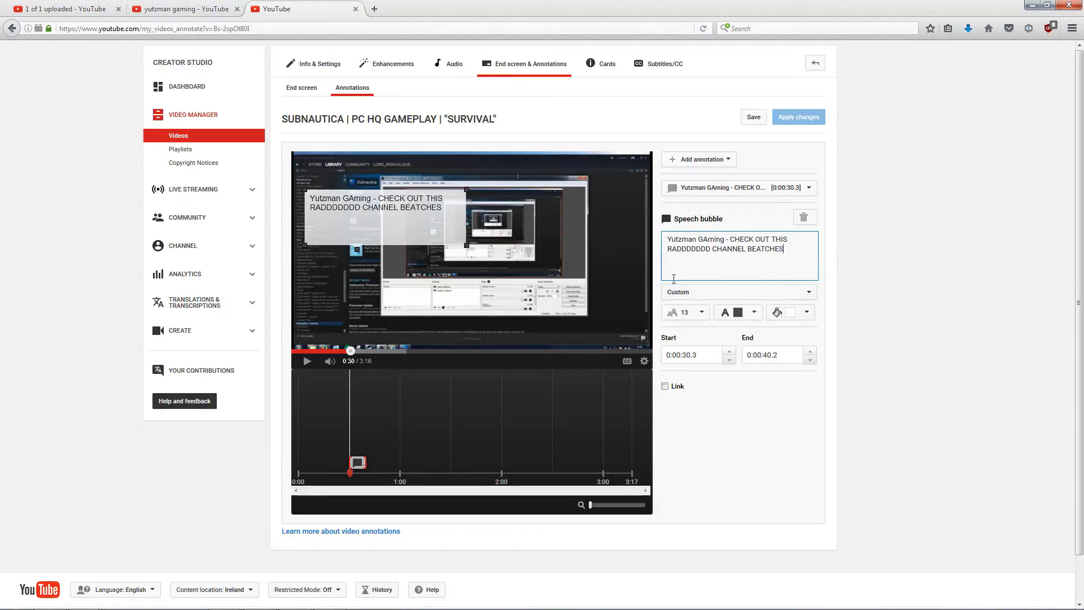
- Set the speech bubble text to font size 28 and its colour to black
left_click_drag(785, 249, 615, 251)
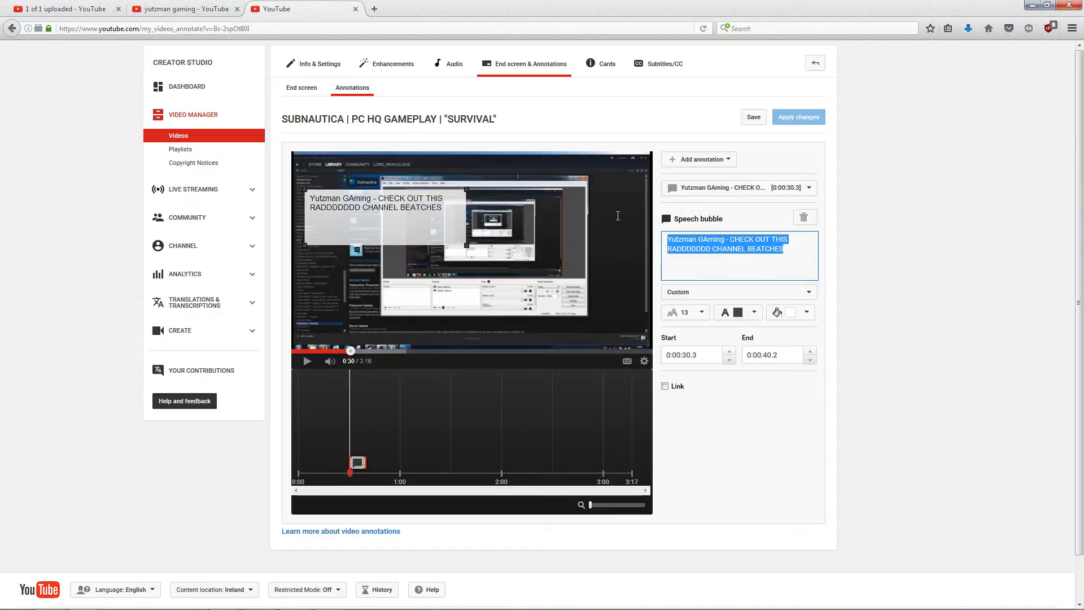
left_click(686, 313)
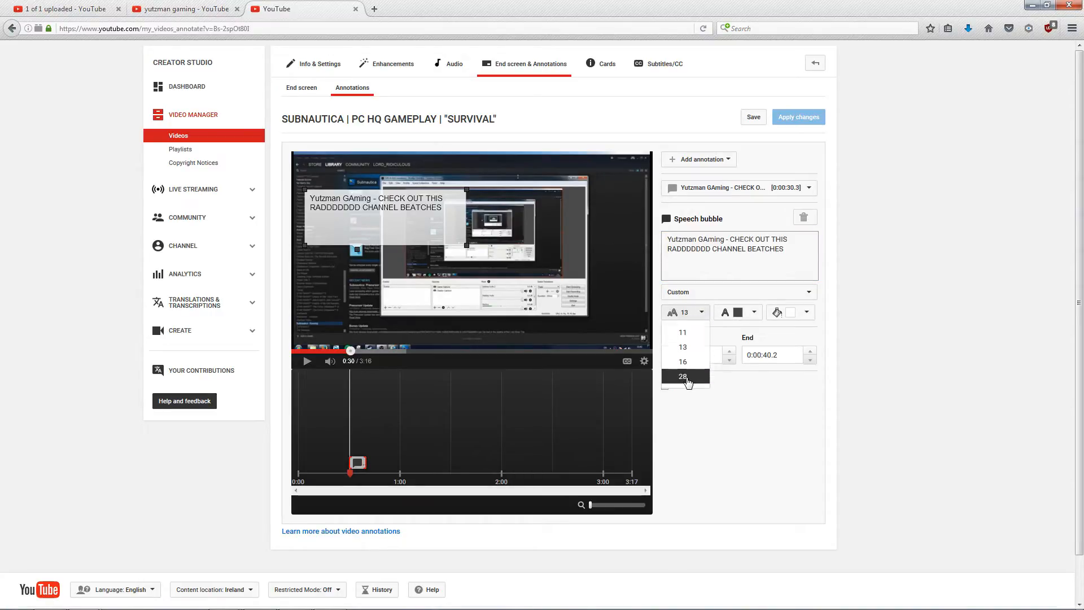
left_click(684, 376)
left_click(751, 314)
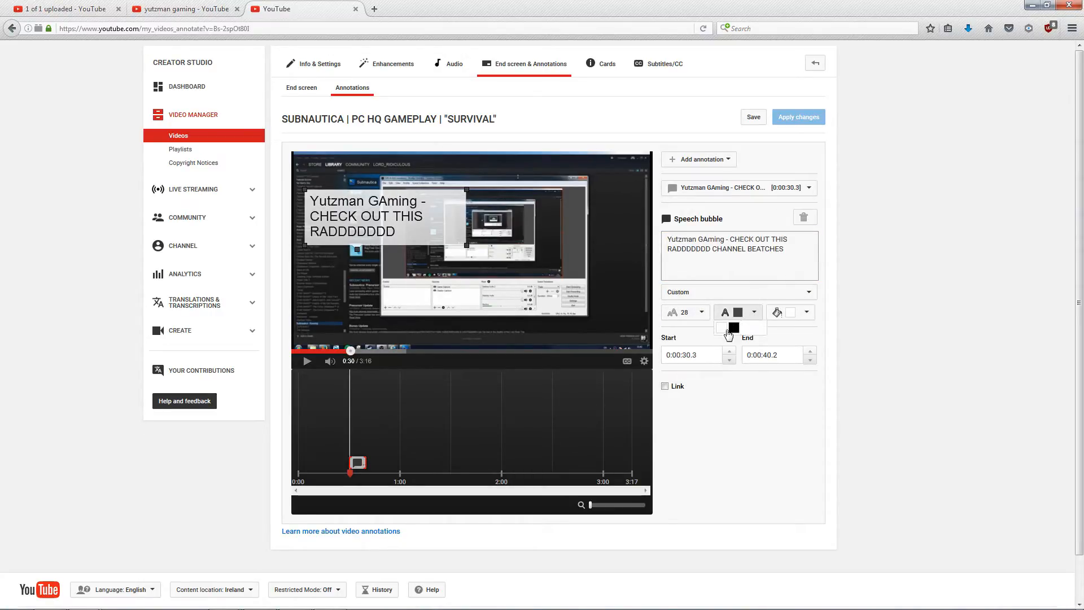
left_click(722, 327)
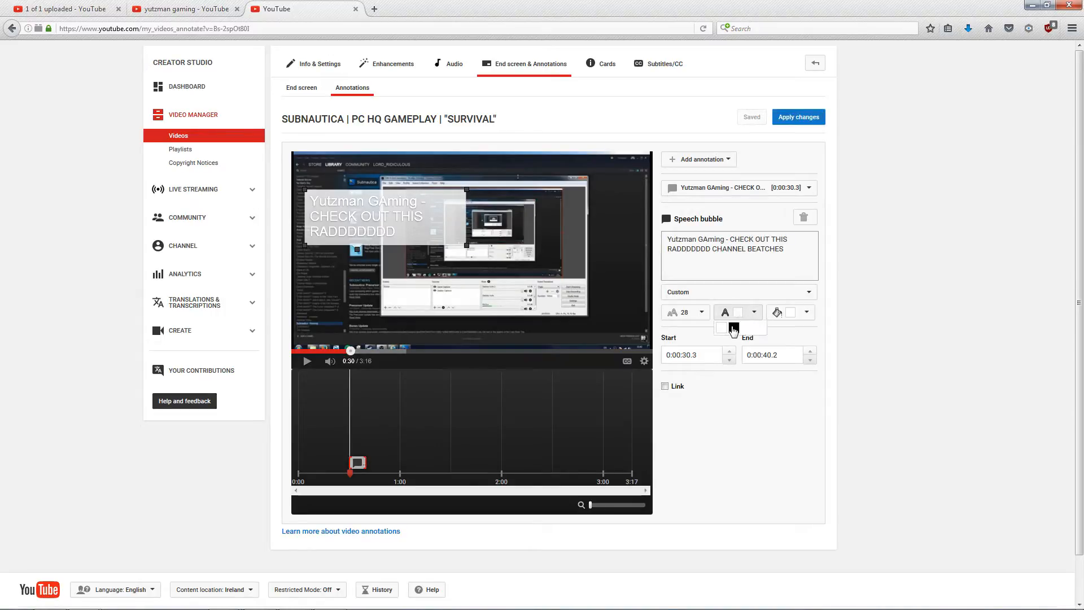
left_click(735, 328)
- Try a red background on the speech bubble, and settle on green as its background colour
left_click(806, 314)
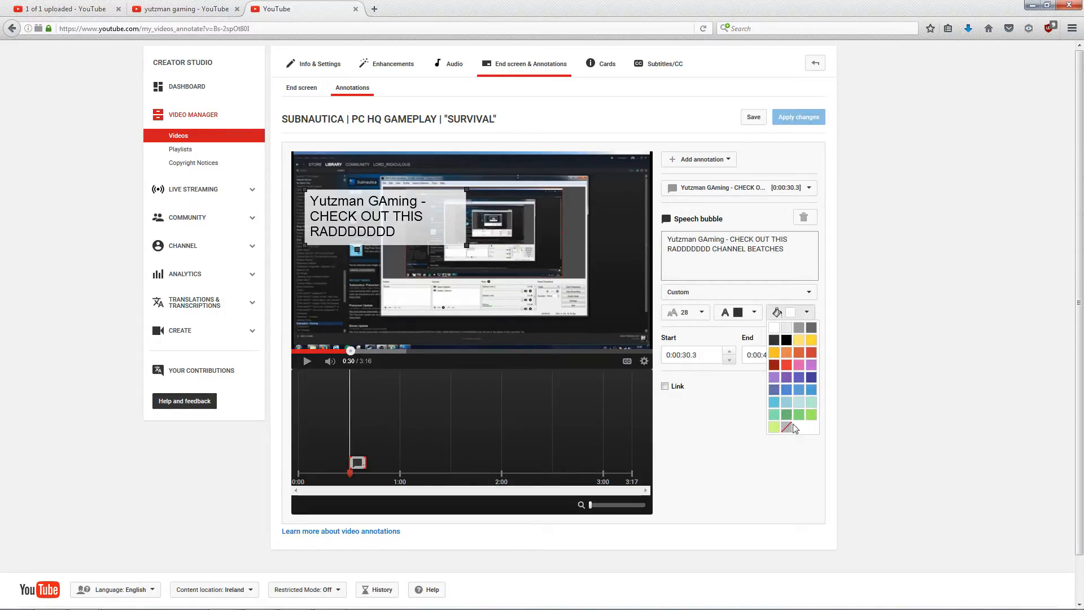
left_click(786, 364)
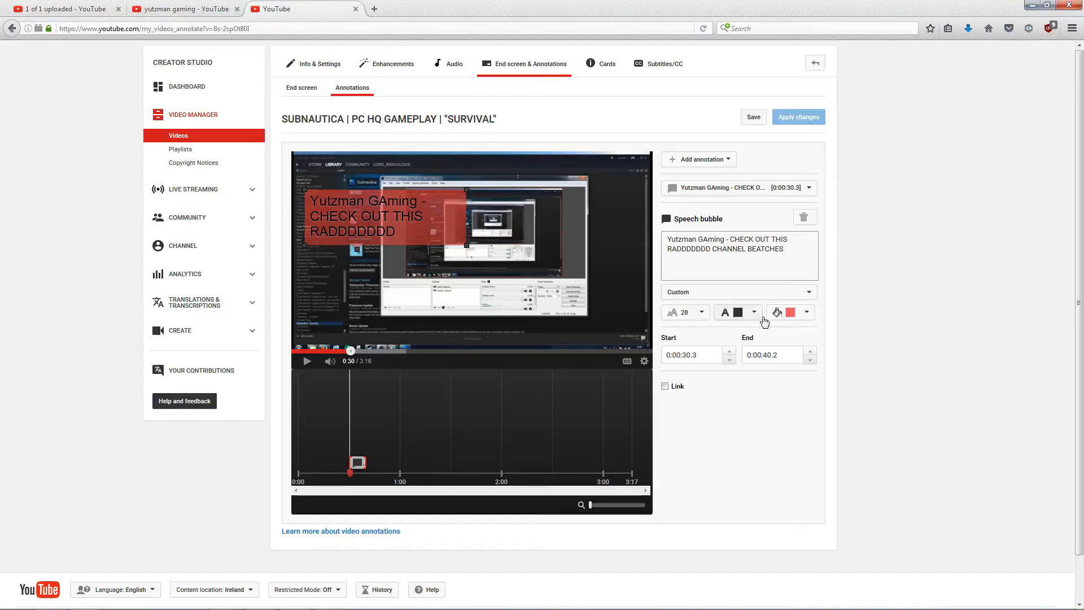
left_click(806, 312)
left_click(798, 414)
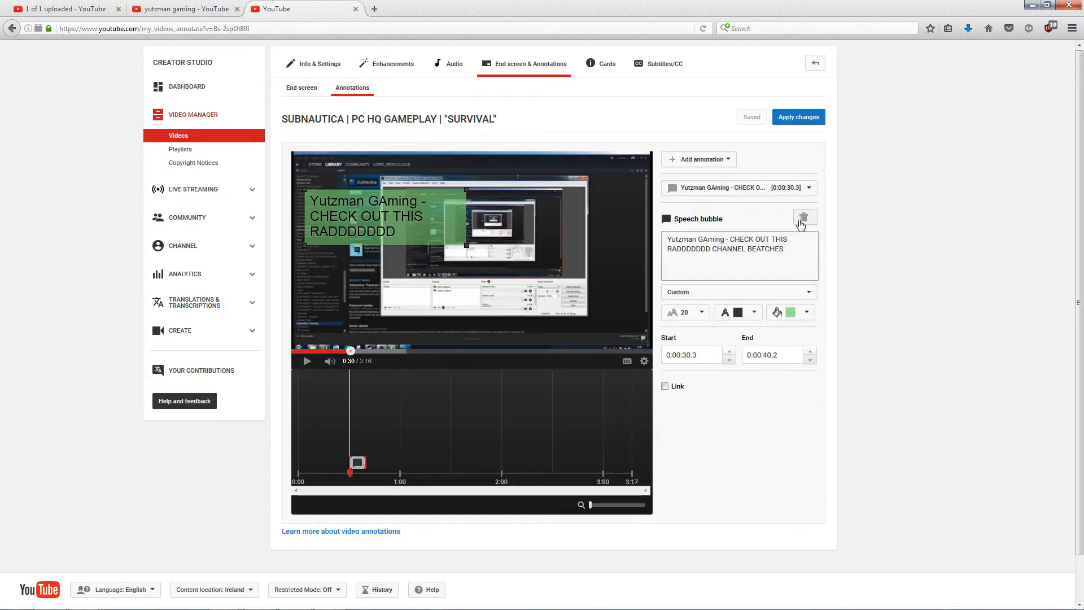
- Enable a link on the speech bubble annotation and paste the Yutzman Gaming channel URL as its target
left_click(666, 388)
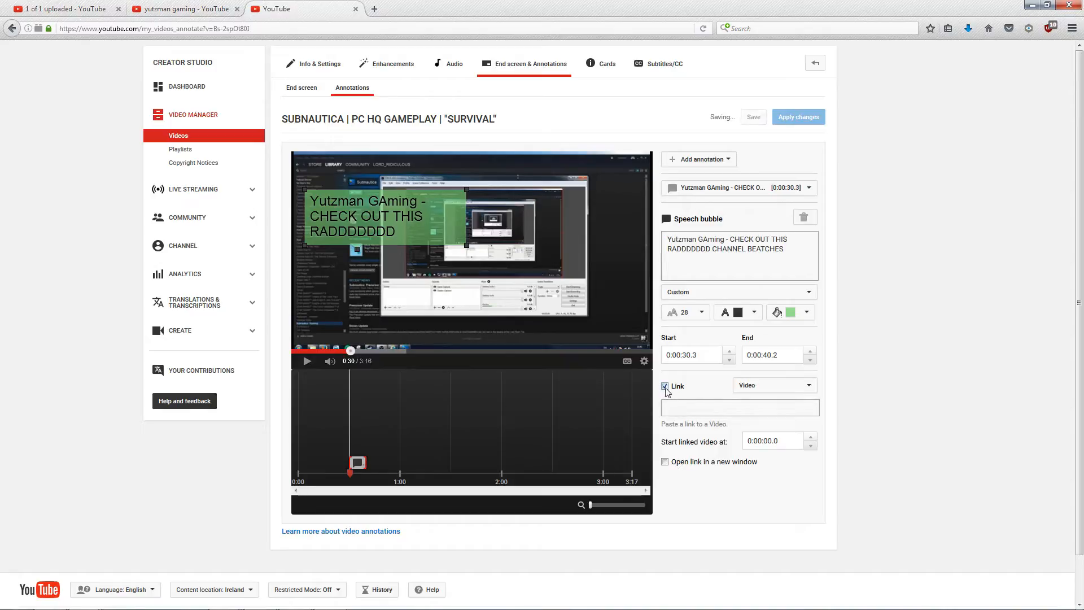
left_click(684, 409)
key("ctrl+v")
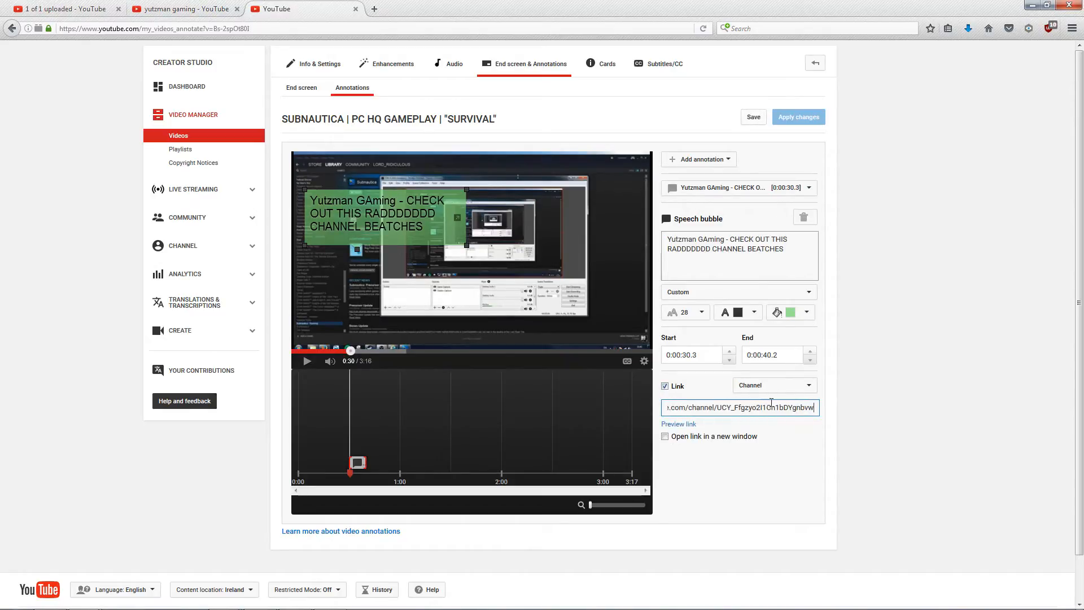
left_click(810, 386)
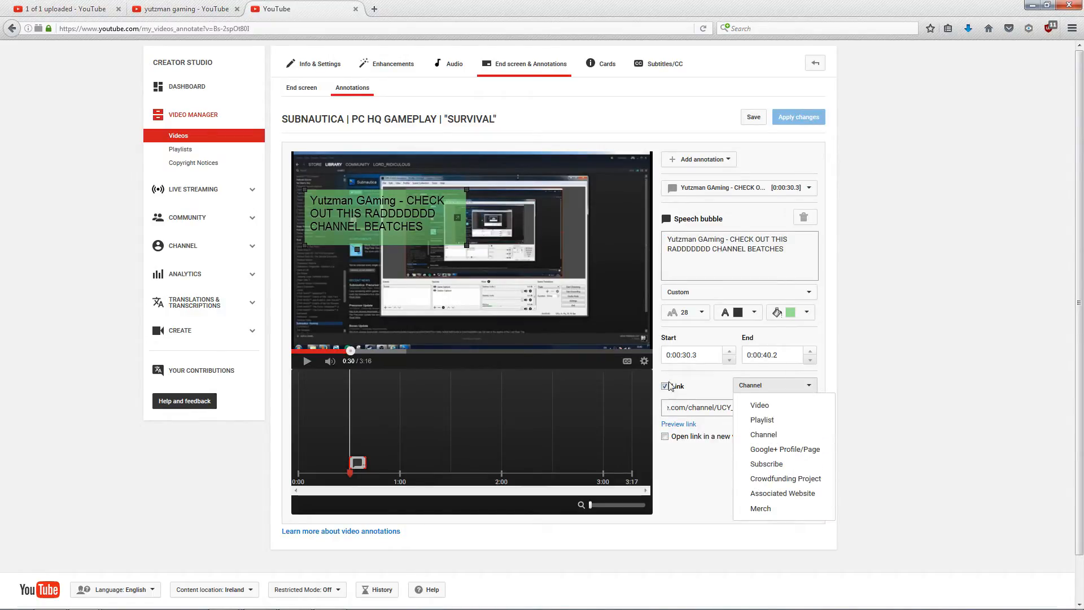
left_click(759, 405)
left_click(718, 412)
type("https://www.youtube.com/channel/UCY_Ffgzyo2I1Cn1bDYgnbvw")
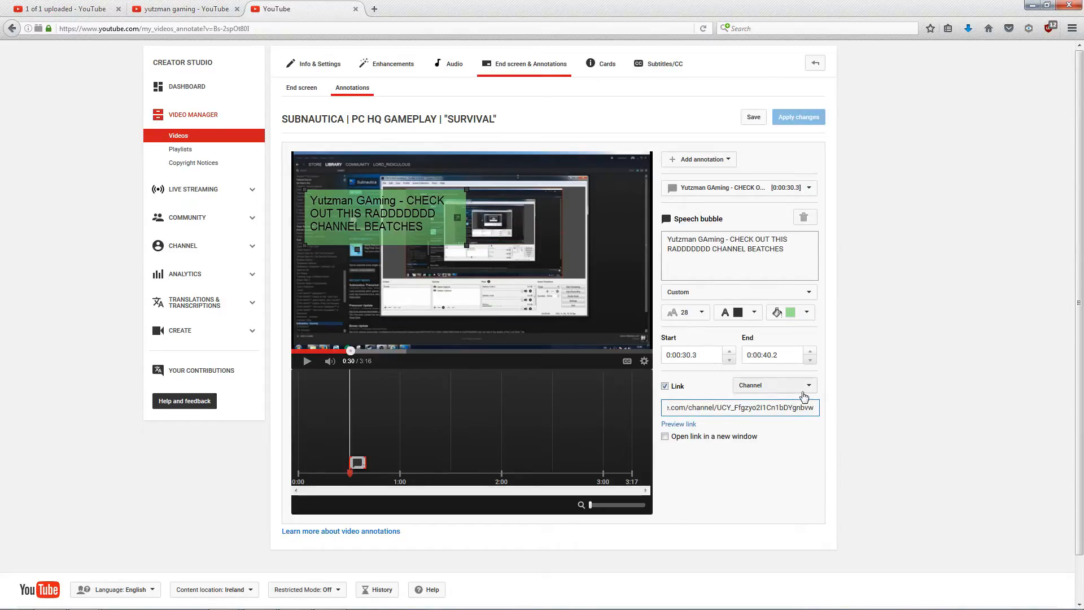
left_click(794, 398)
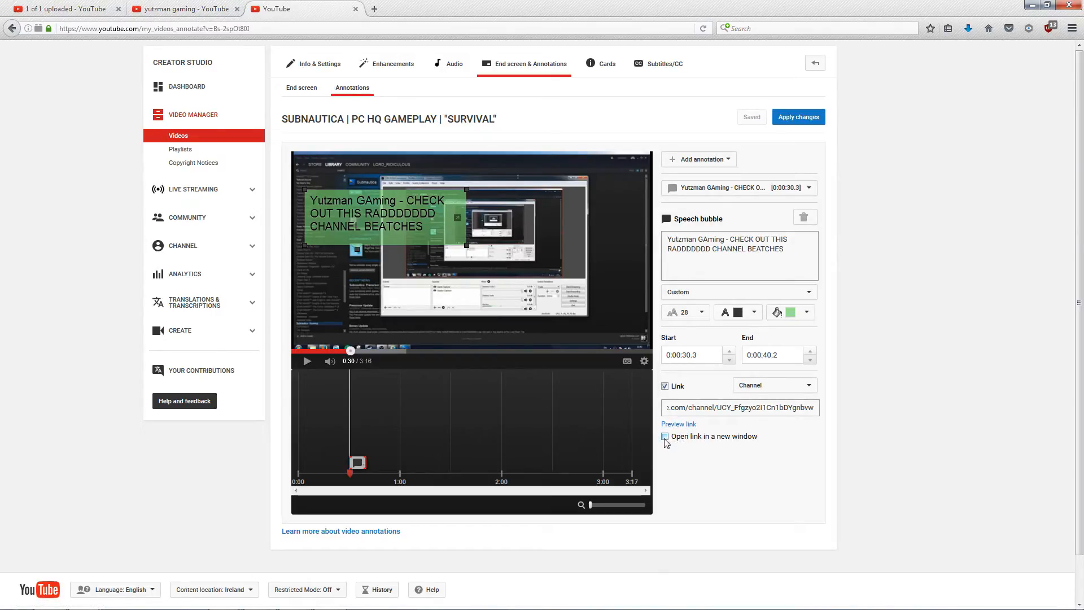
- Make the annotation's channel link open in a new window and apply the annotation changes
left_click(665, 437)
left_click(811, 118)
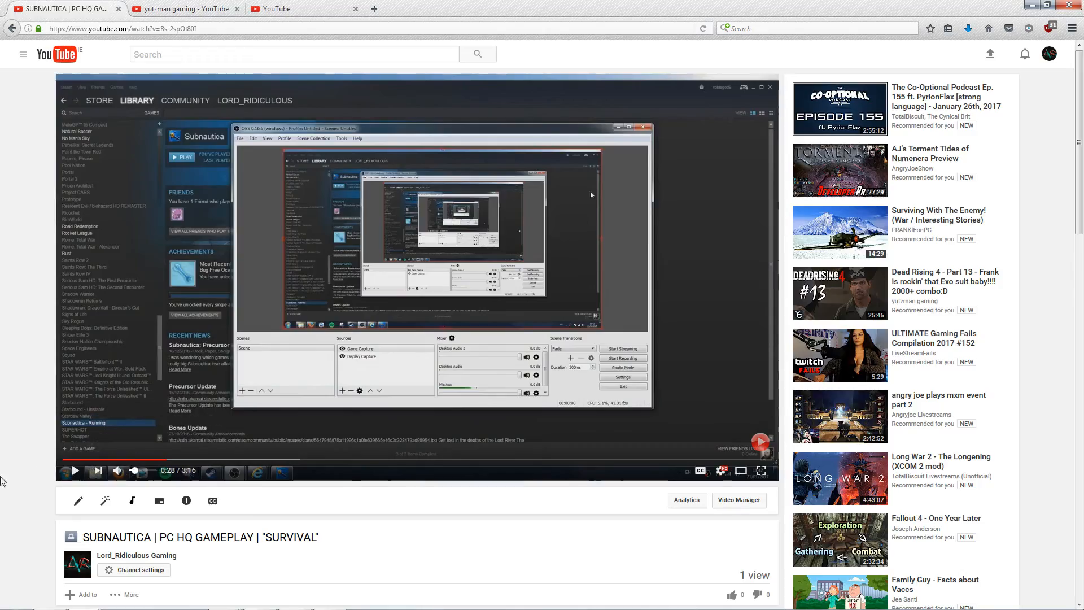
- Play the Subnautica video past the 0:30 mark and follow the speech bubble to check that its channel link works
left_click(150, 460)
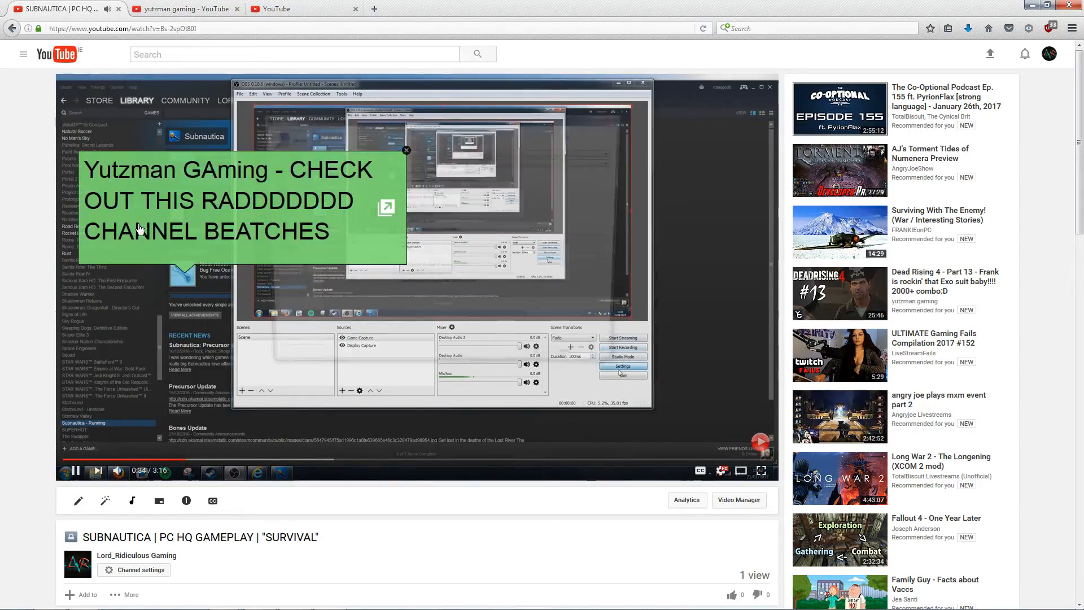
left_click(145, 225)
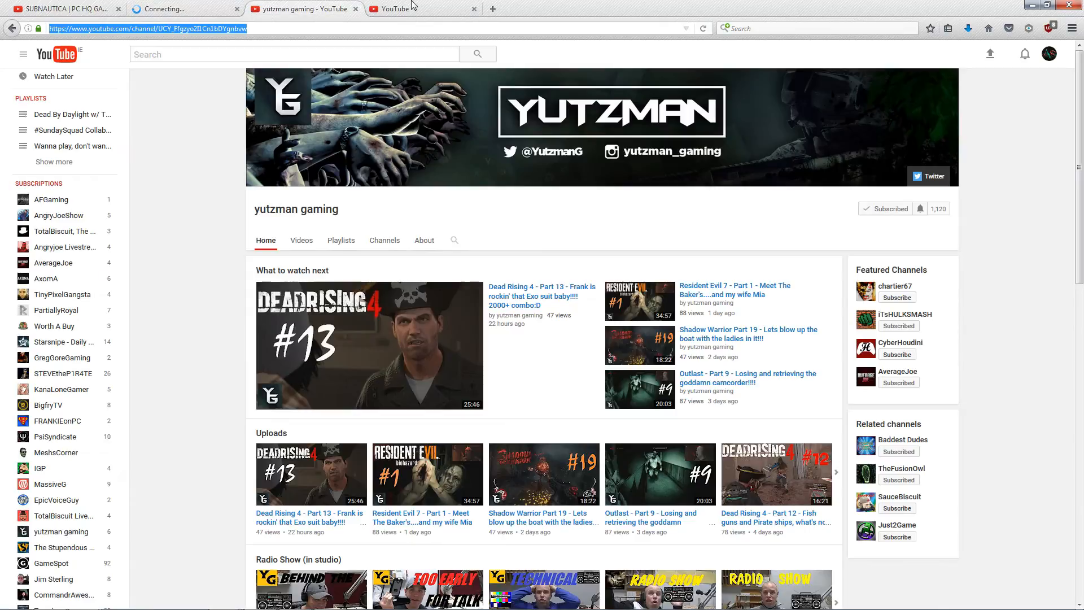
left_click(414, 7)
left_click(49, 6)
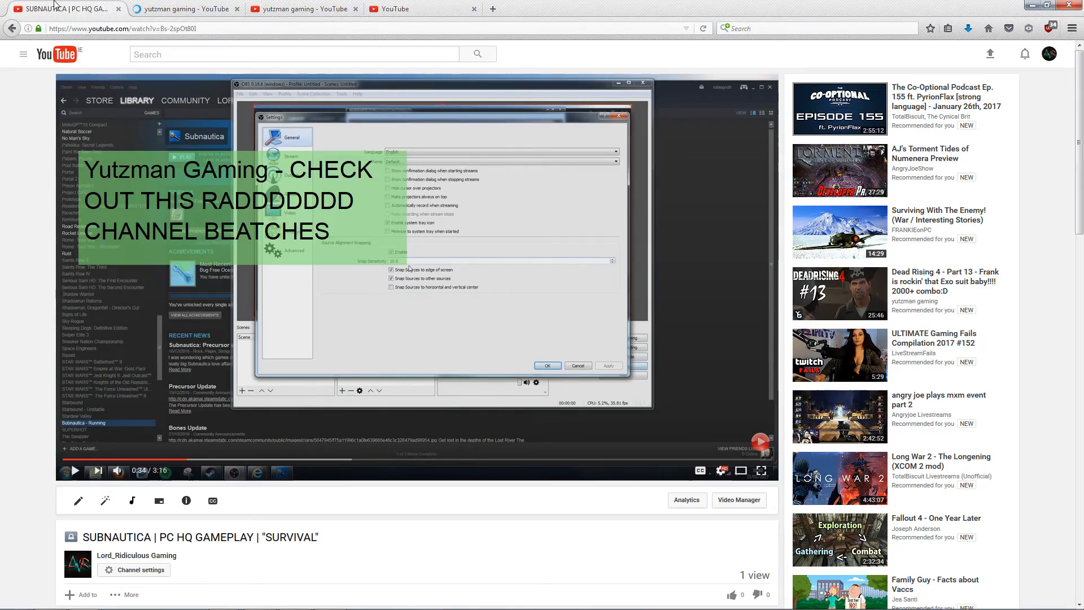
left_click(202, 5)
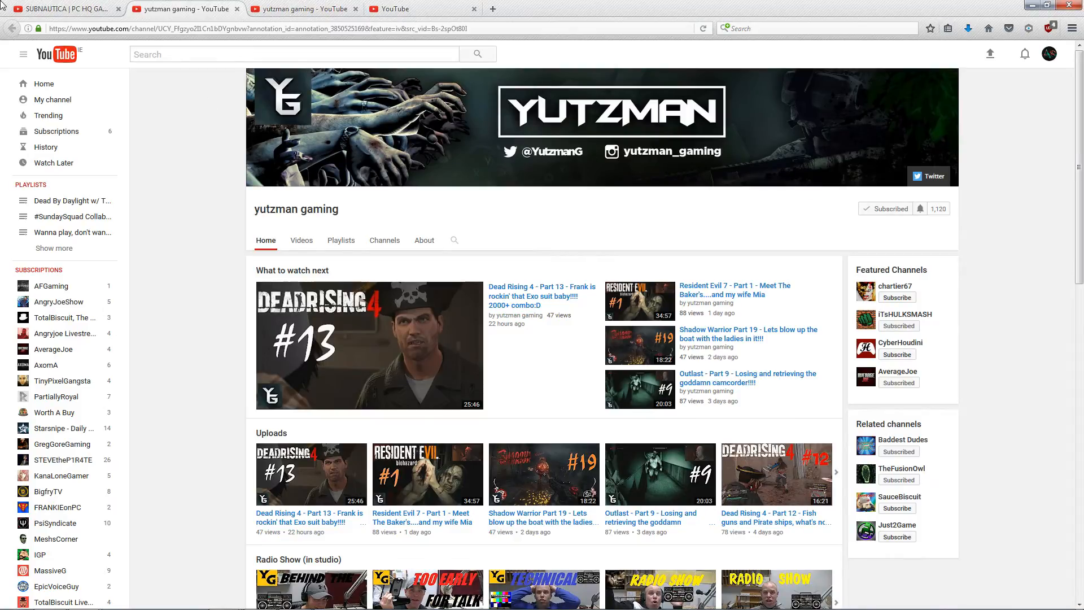
- Add a playlist card for "Wanna play, don't wanna pay" at the 1:00 mark of the Subnautica video
left_click(395, 8)
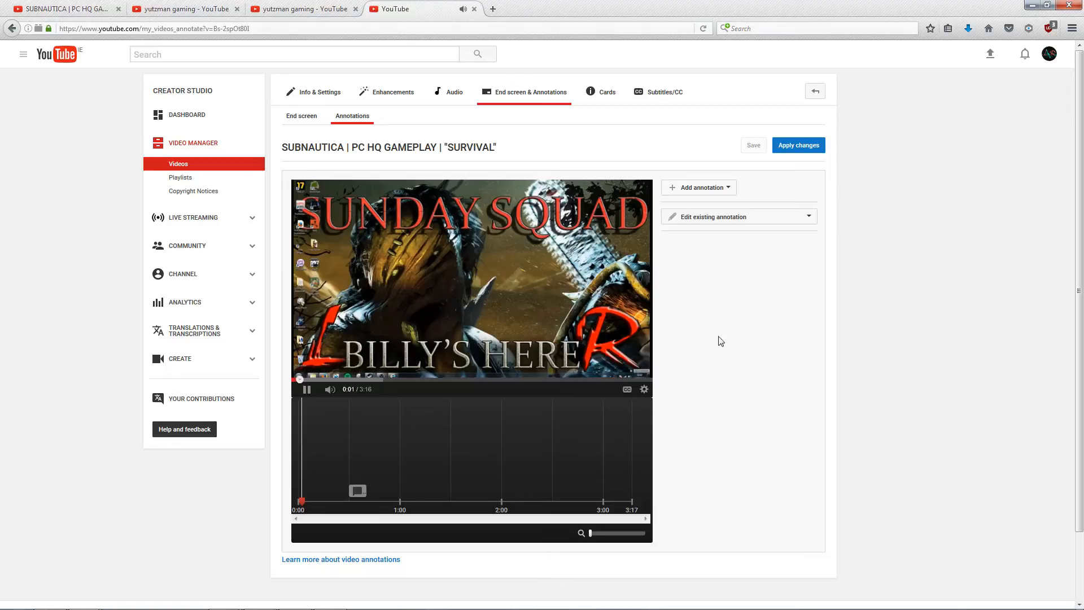
left_click(603, 97)
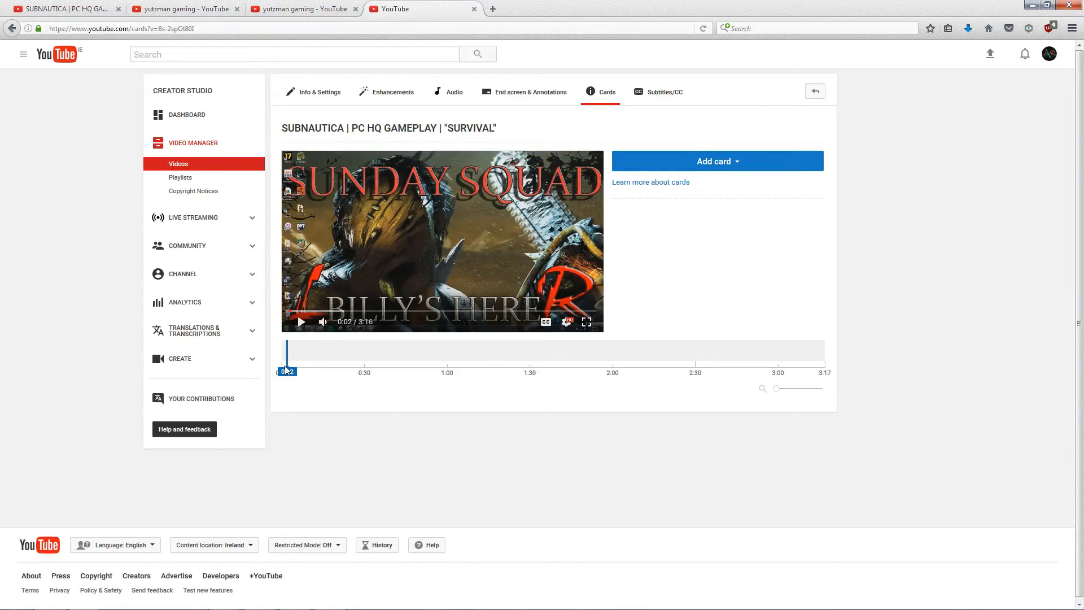
left_click_drag(287, 361, 449, 352)
left_click(715, 161)
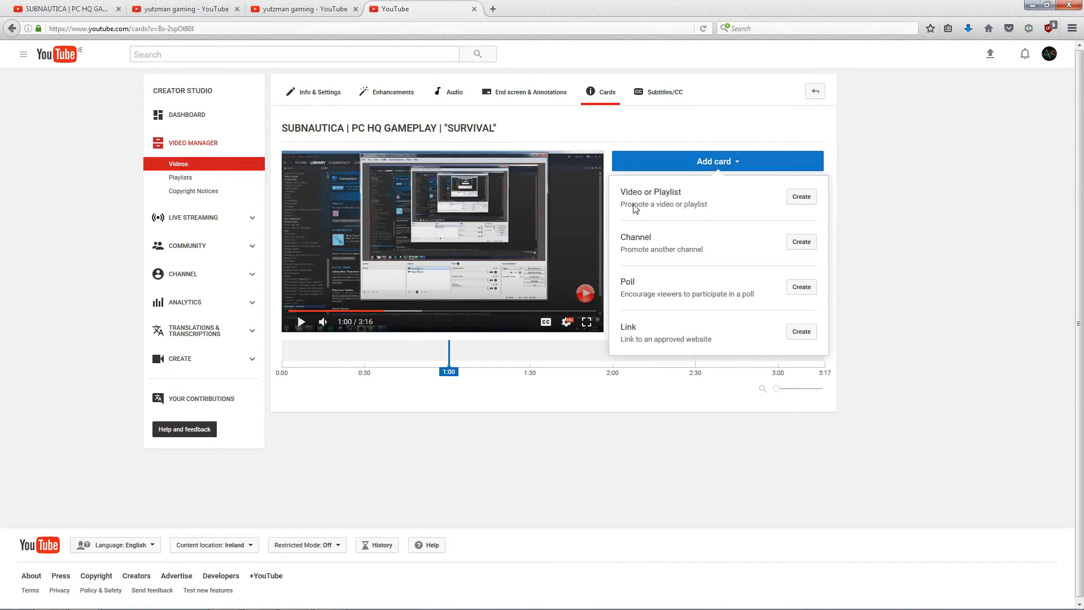
left_click(802, 197)
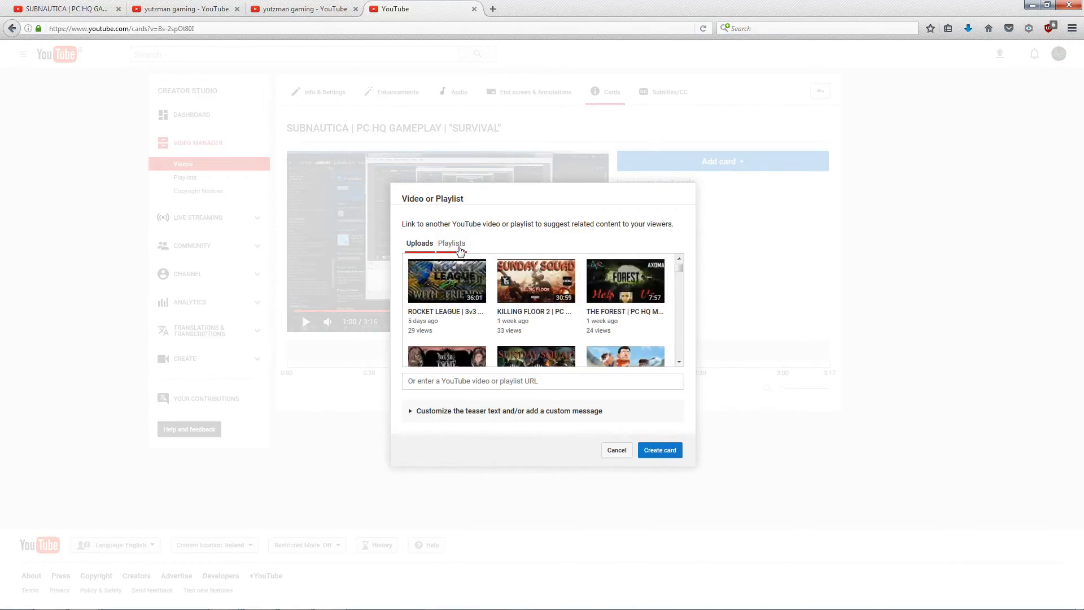
left_click(460, 250)
left_click(642, 279)
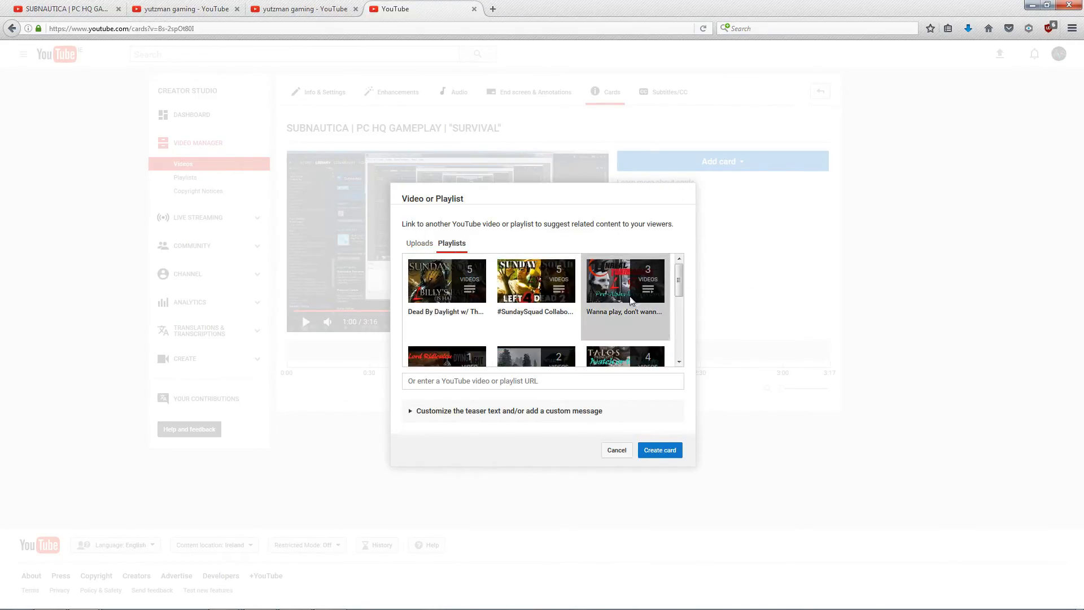
left_click(666, 457)
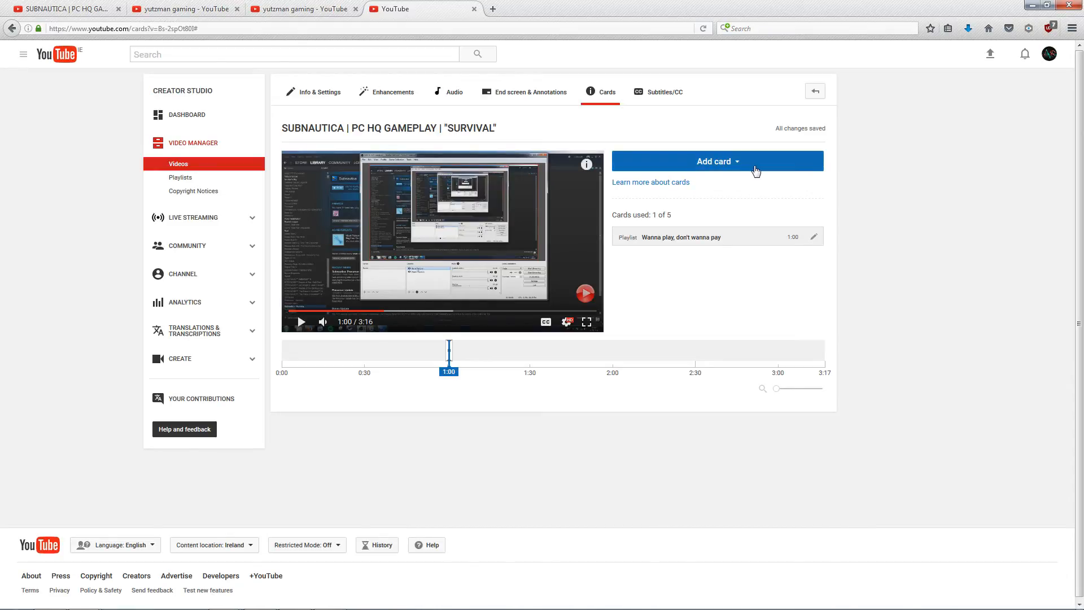
- Start a channel card at 1:00 with the Yutzman Gaming channel URL and the custom message "YUTZMAN"
left_click(755, 170)
left_click(799, 247)
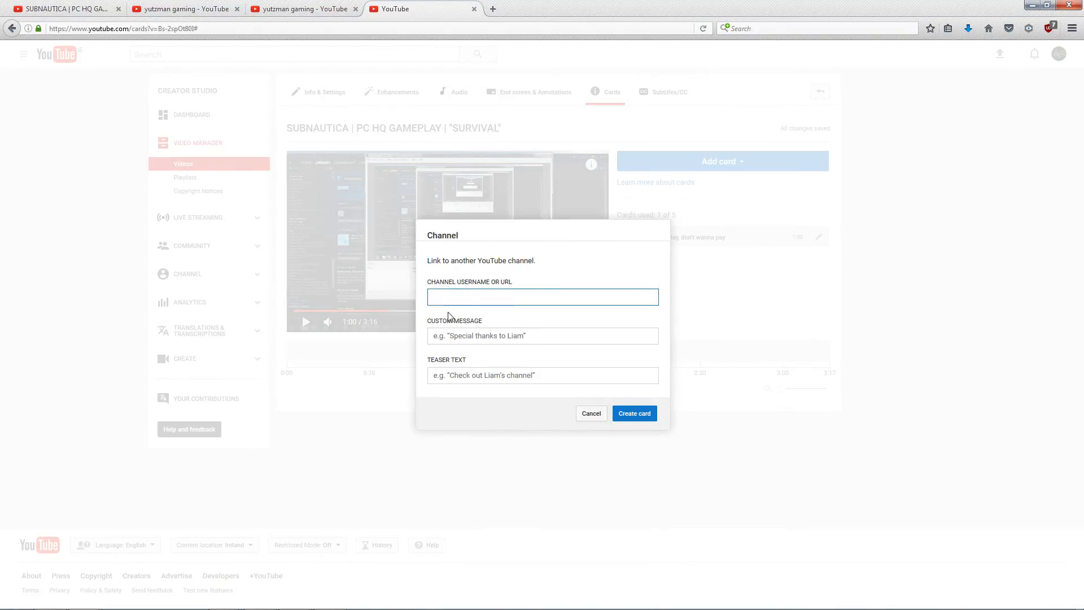
type("https://www.youtube.com/channel/UCY_Ffgzyo2I1Cn1bDYgnbvw")
left_click(475, 336)
type("Y")
left_click(468, 344)
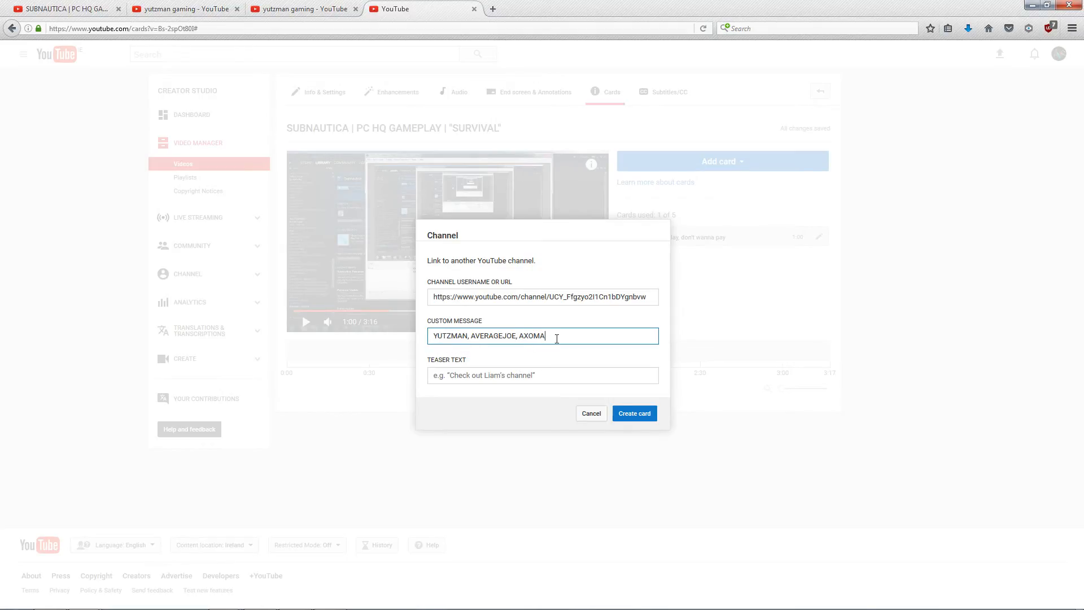
left_click_drag(557, 339, 471, 339)
key("BackSpace")
left_click(633, 414)
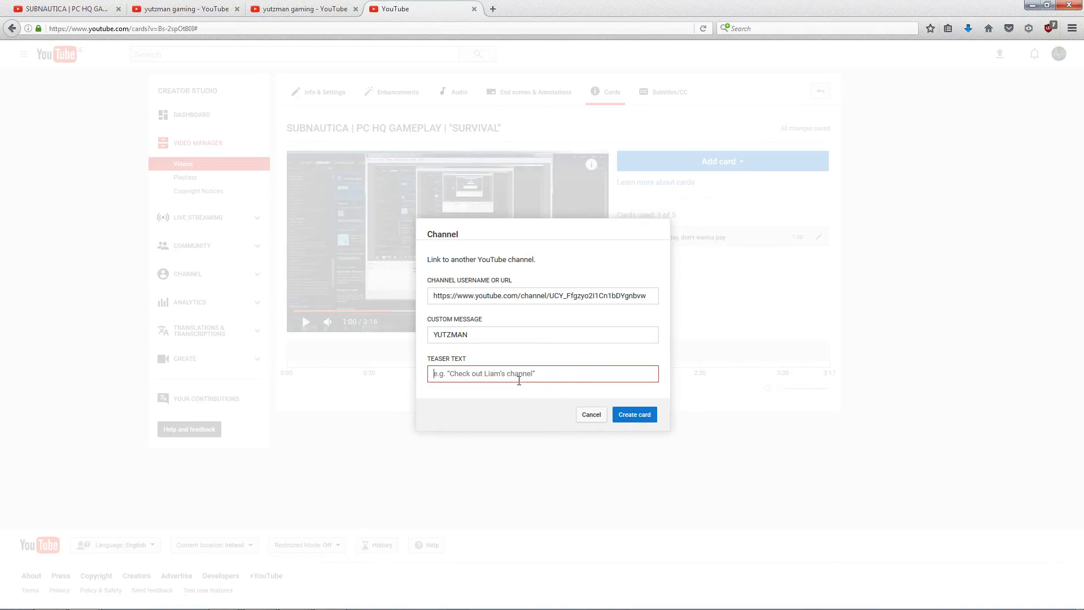
- Enter the teaser text "CHECK OUT THE SUNDAY SQUAD" and create the channel card
type("Che")
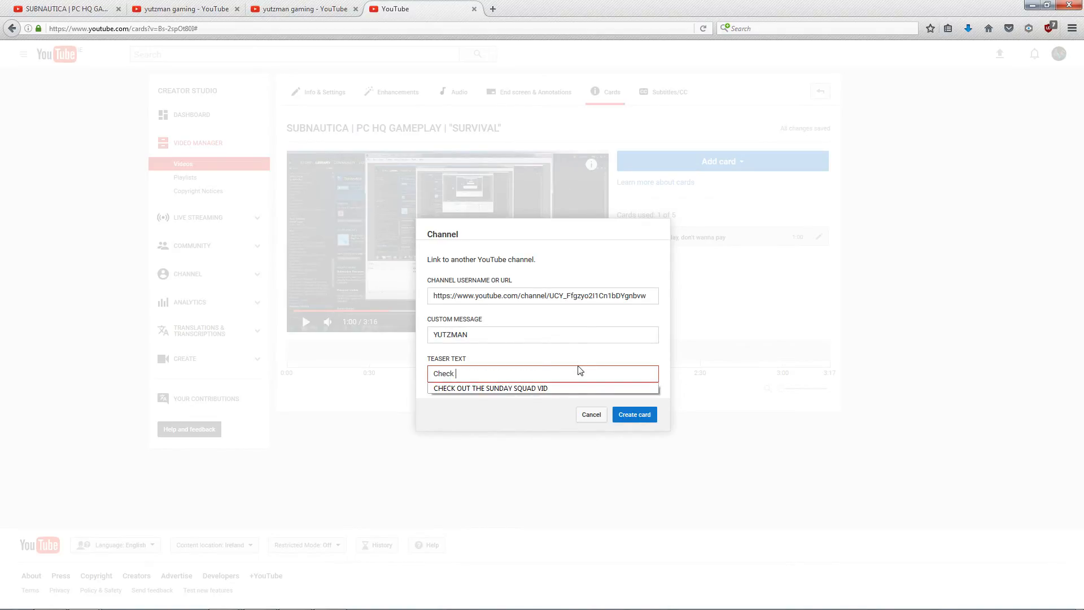
type("ck")
key("Down")
key("Return")
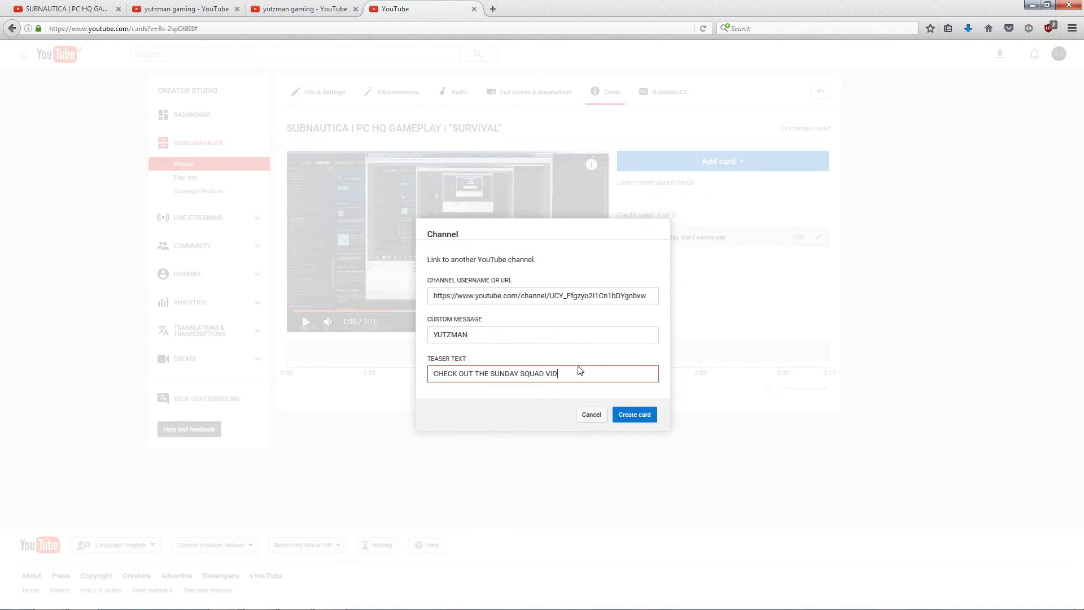
key("BackSpace")
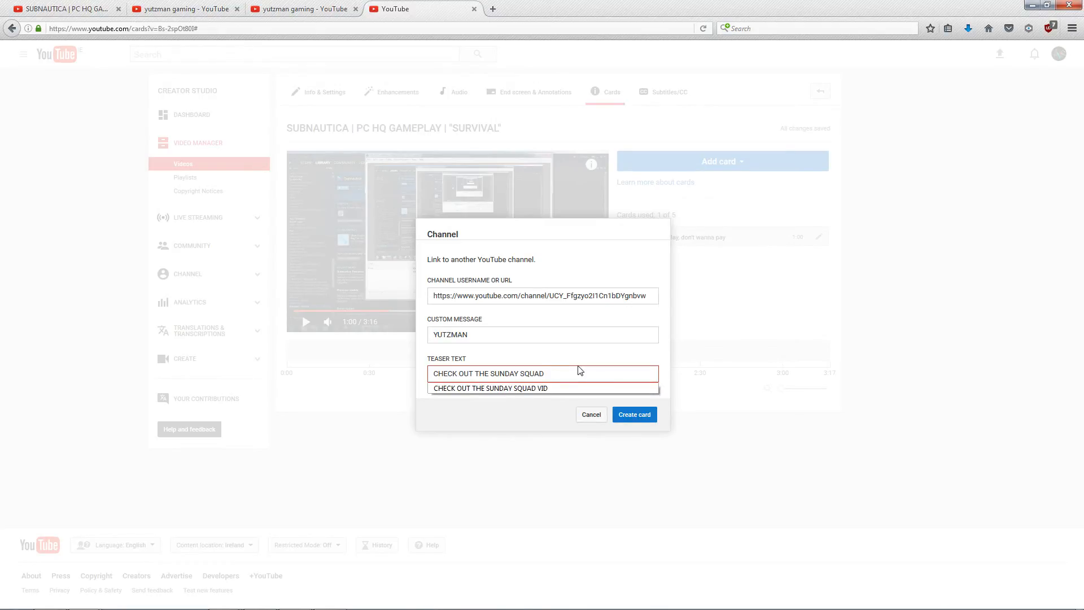
left_click(638, 415)
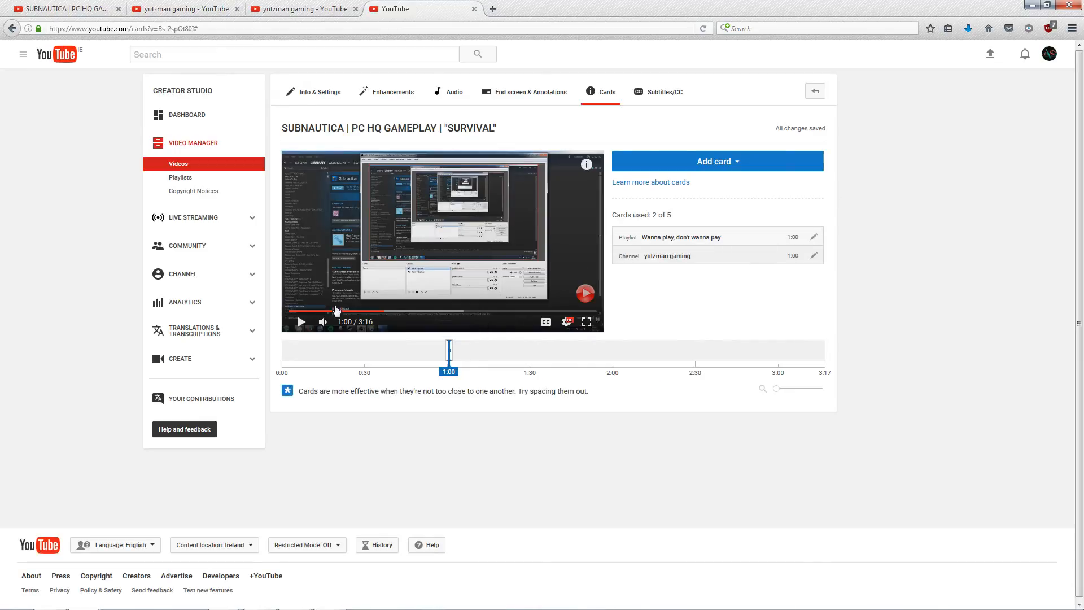
- Preview the playlist and channel cards in the card editor's video player, checking both entries in the card list
left_click(587, 165)
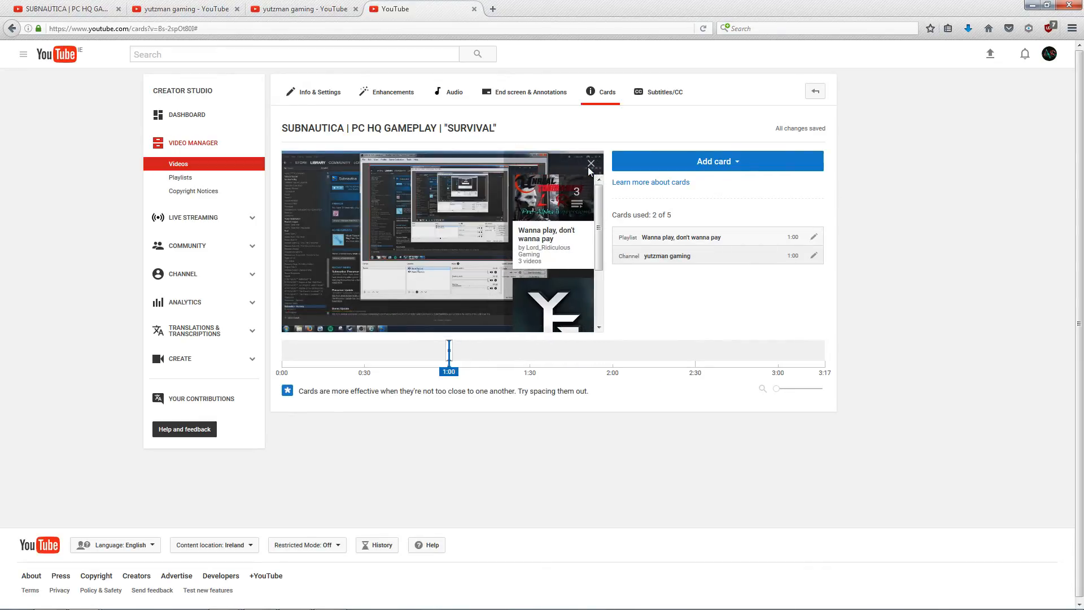
scroll(533, 254, "down", 3)
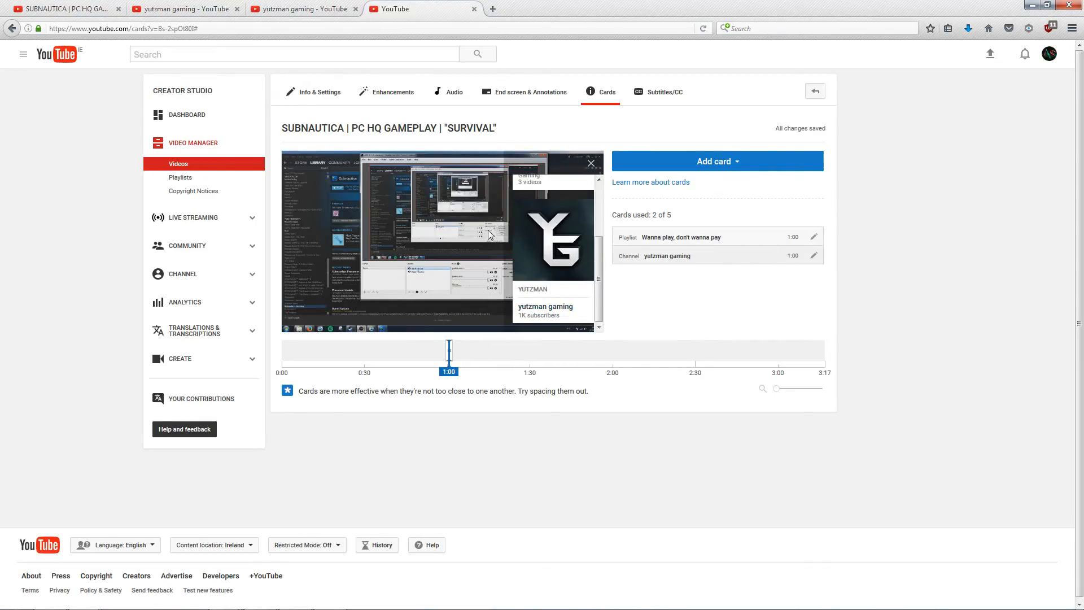
left_click(591, 163)
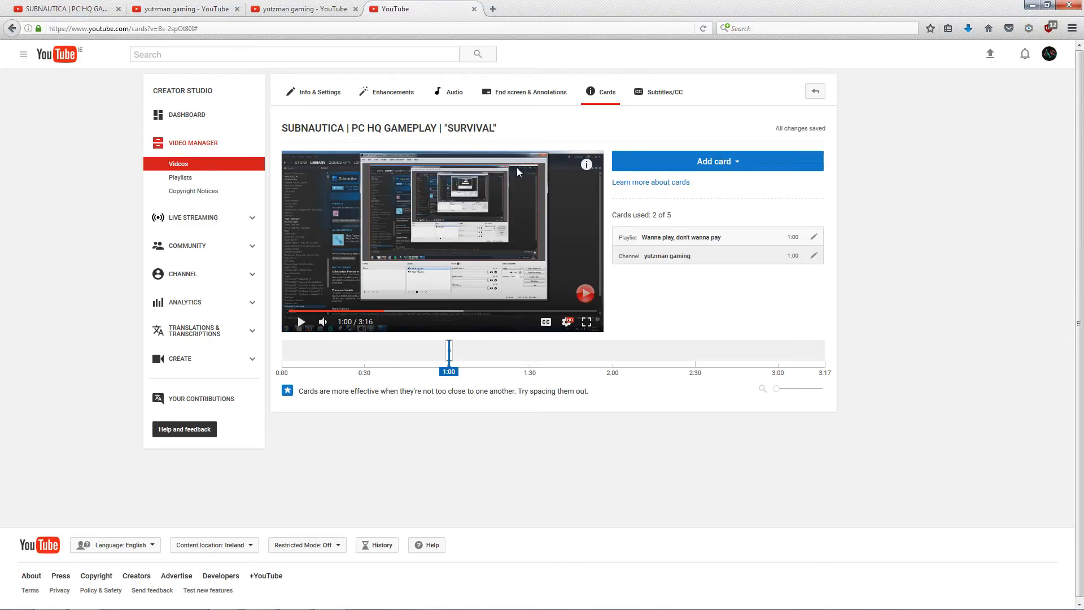
left_click(587, 164)
scroll(574, 270, "up", 3)
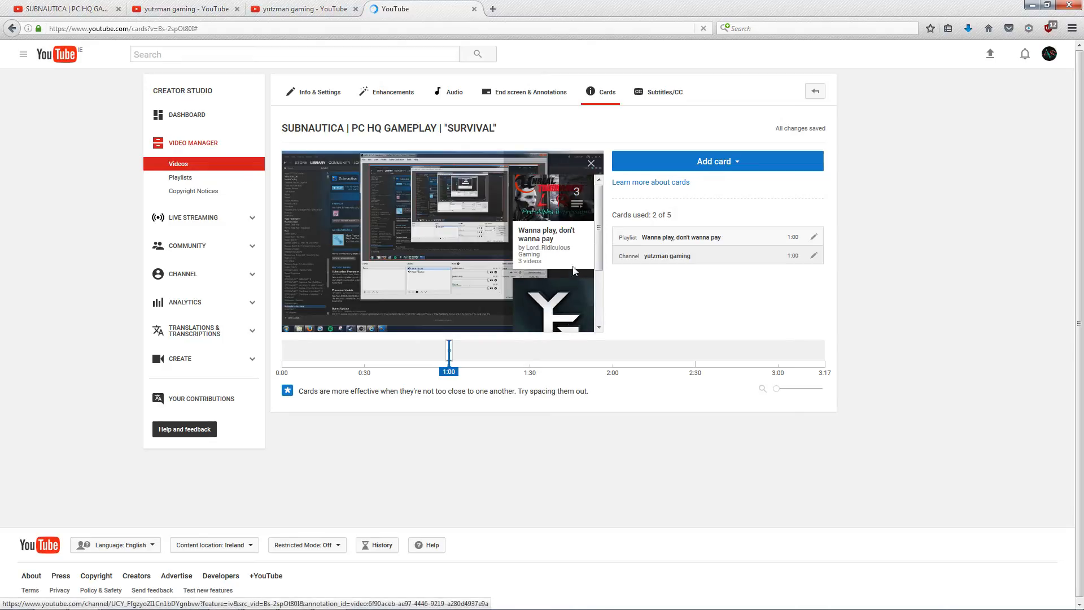
scroll(569, 249, "down", 3)
scroll(558, 208, "up", 3)
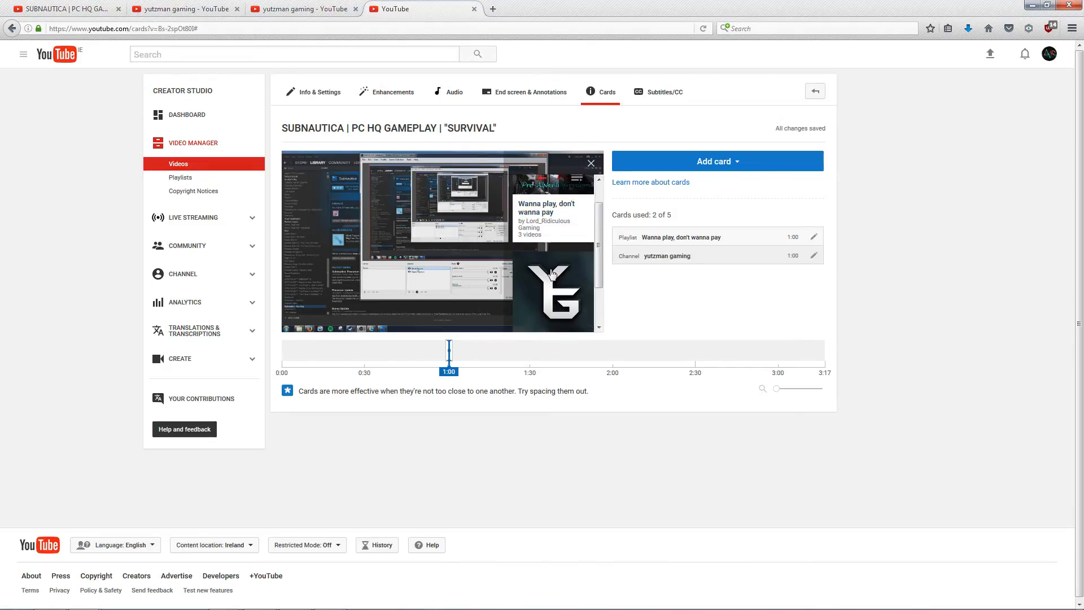
scroll(534, 177, "up", 1)
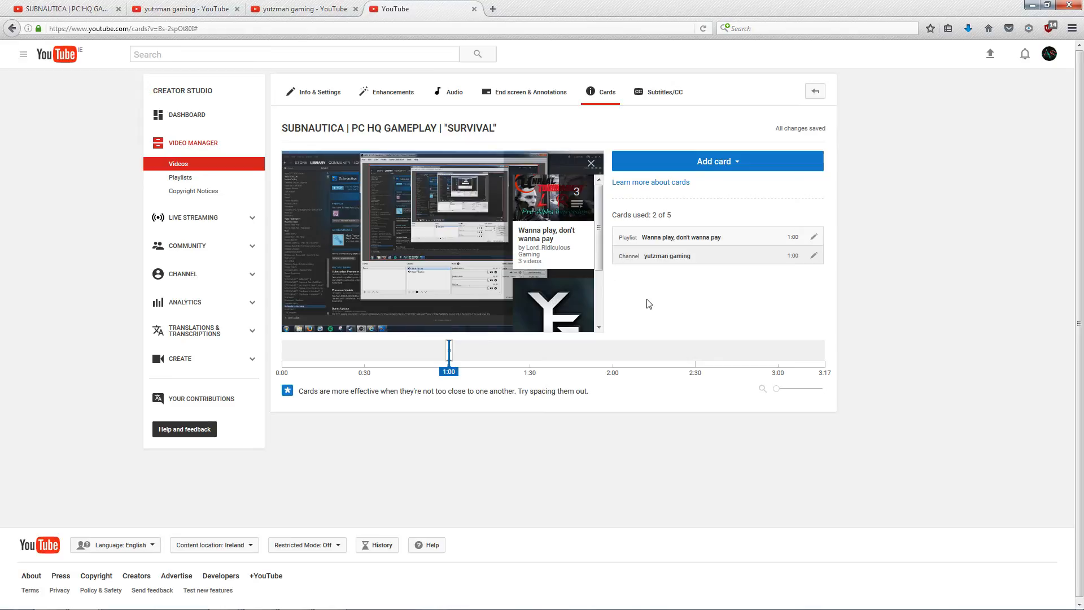
left_click(591, 164)
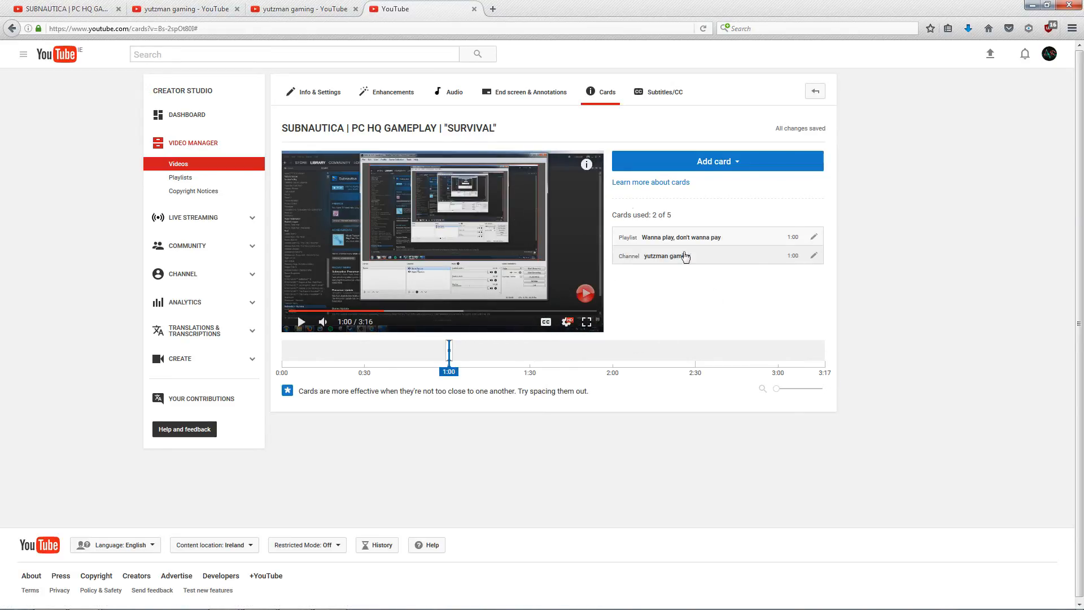
- Play the published Subnautica video past the 1:00 mark, follow the YUTZMAN channel card to check its link, and return to the video
left_click(87, 9)
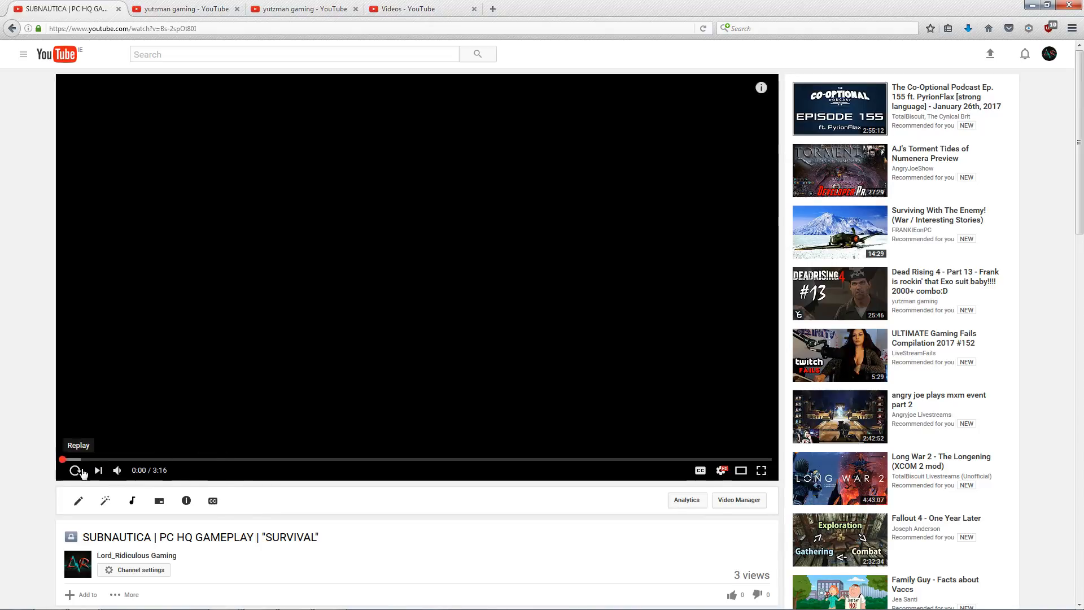
left_click(77, 471)
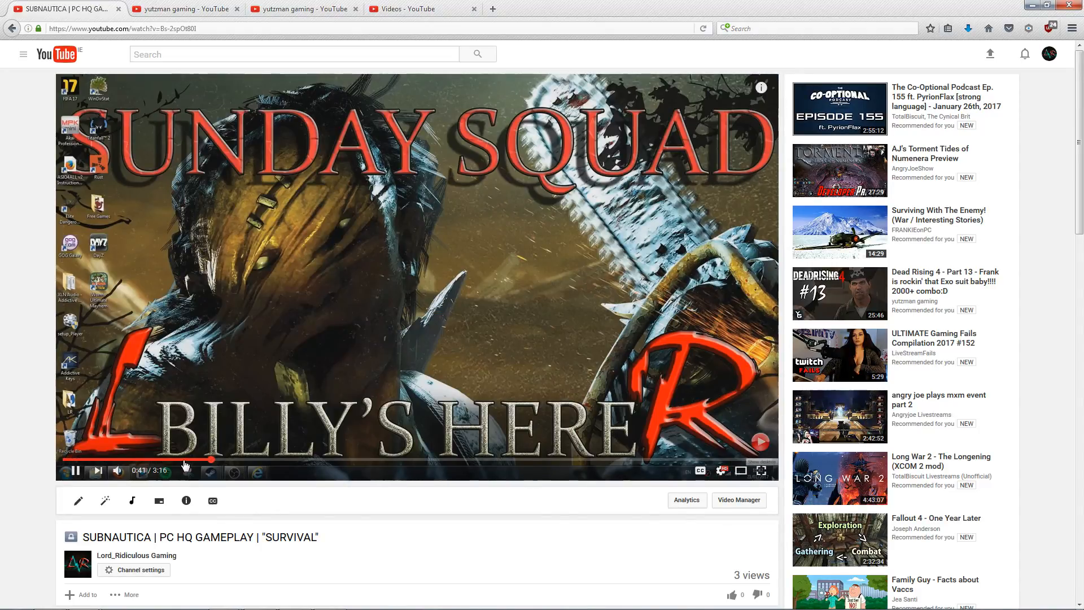
left_click(246, 462)
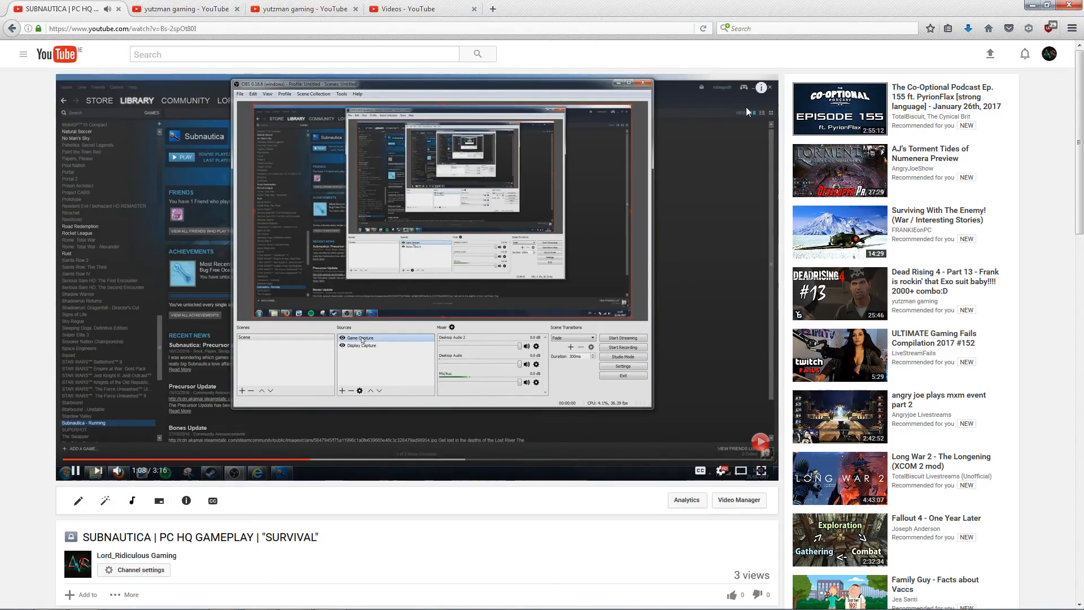
left_click(753, 88)
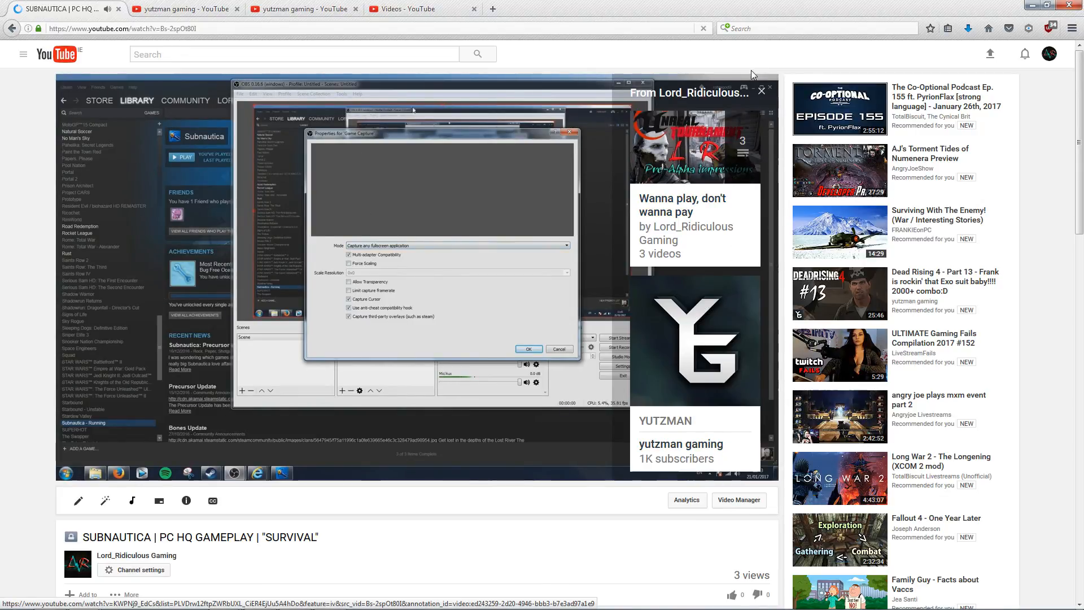
left_click(678, 334)
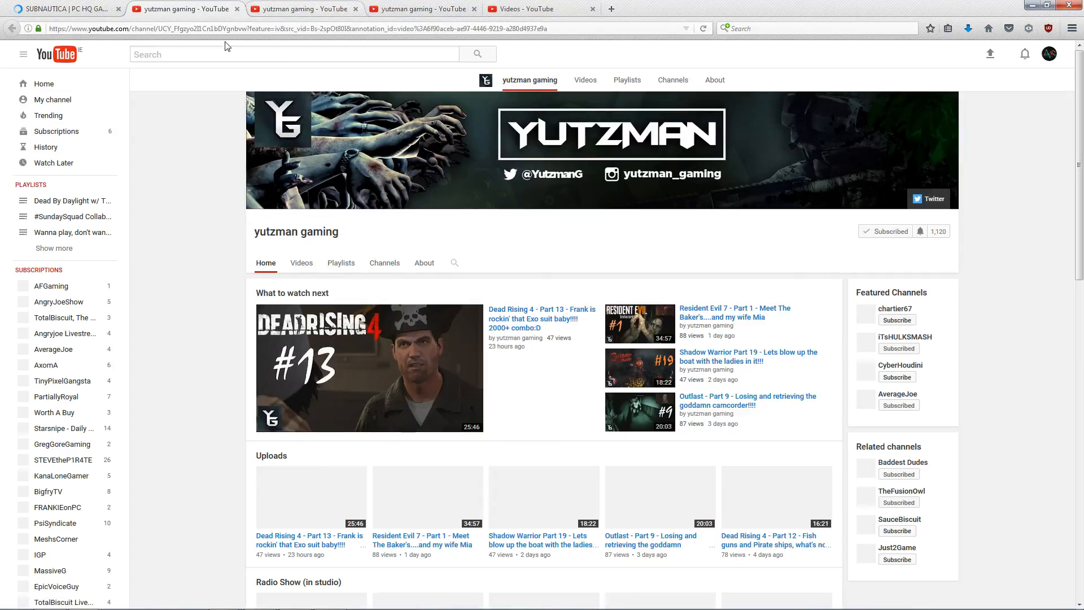
key("ctrl+Page_Up")
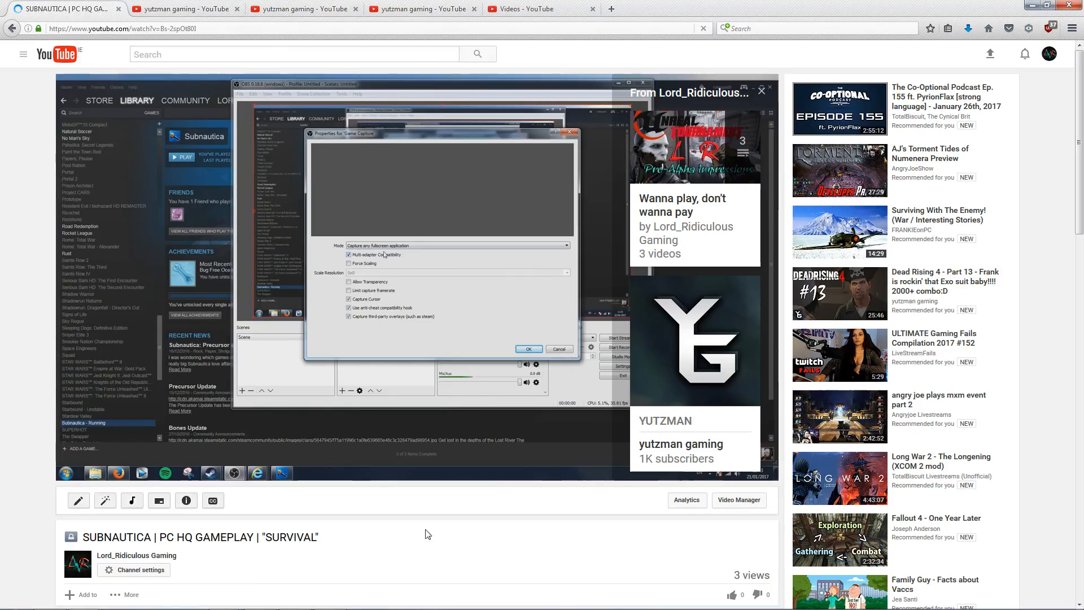